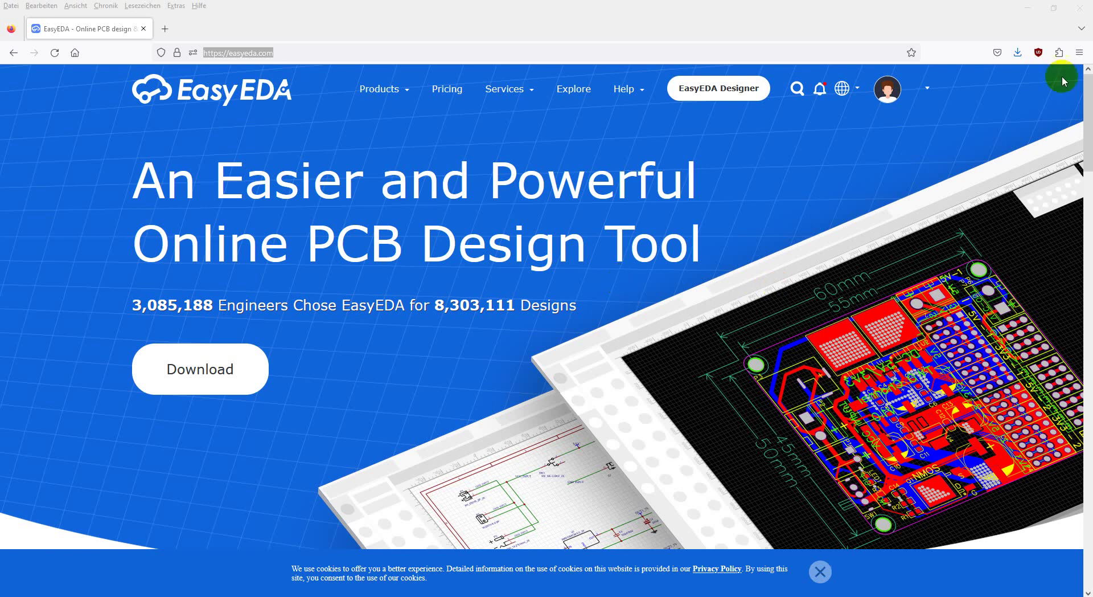
# - Browse to the microtronicsone projects on oshwlab.com and open the ONE_NRF91_Template_Big project in the EasyEDA Pro editor
pyautogui.moveTo(906, 96)
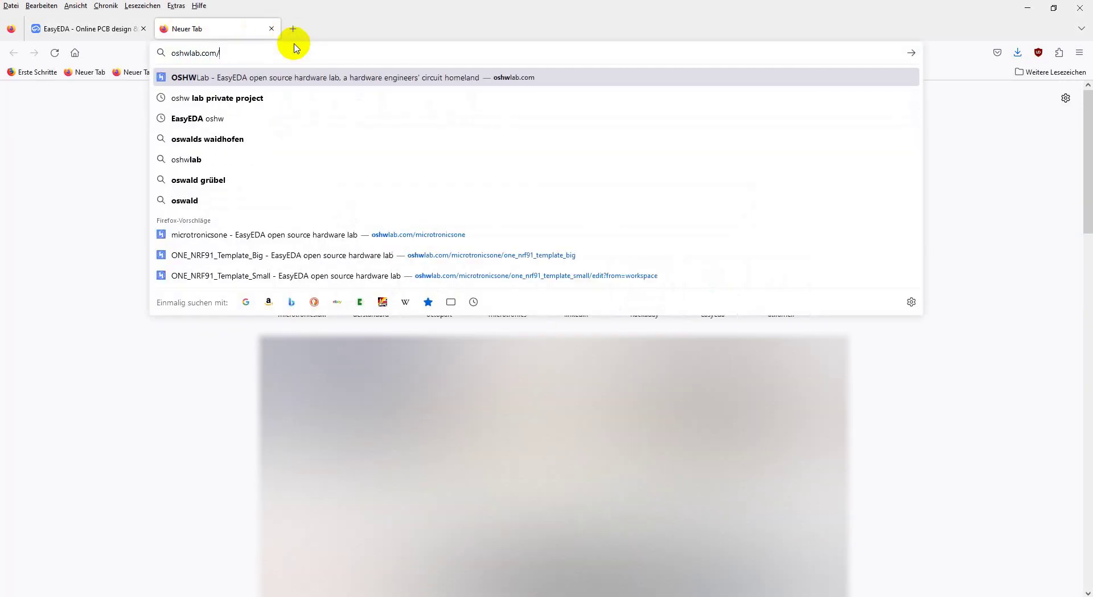
pyautogui.write('mic')
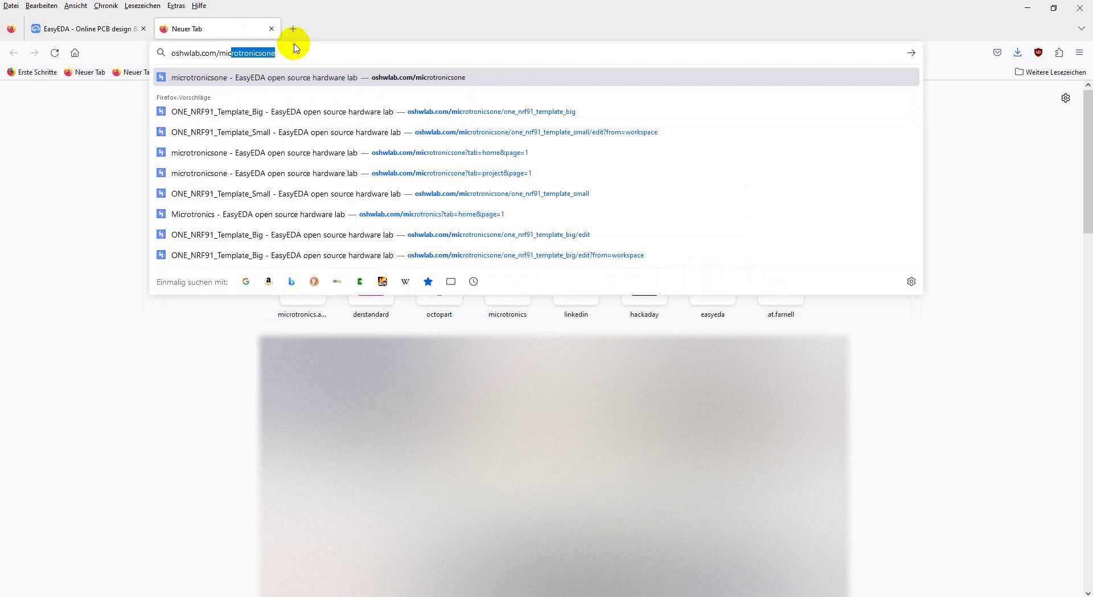
pyautogui.press('Return')
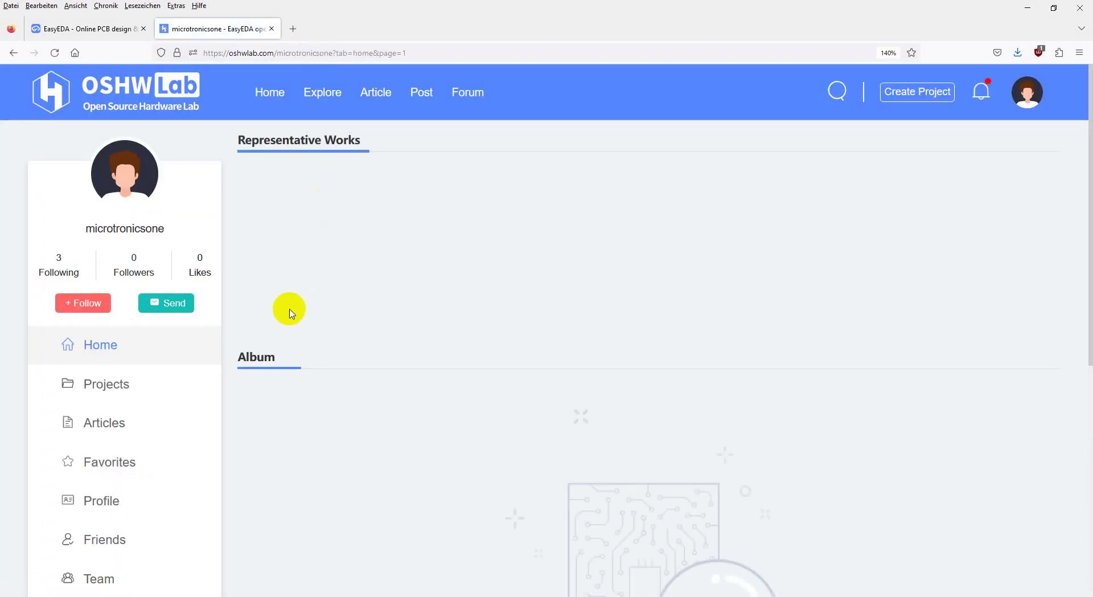
pyautogui.click(107, 387)
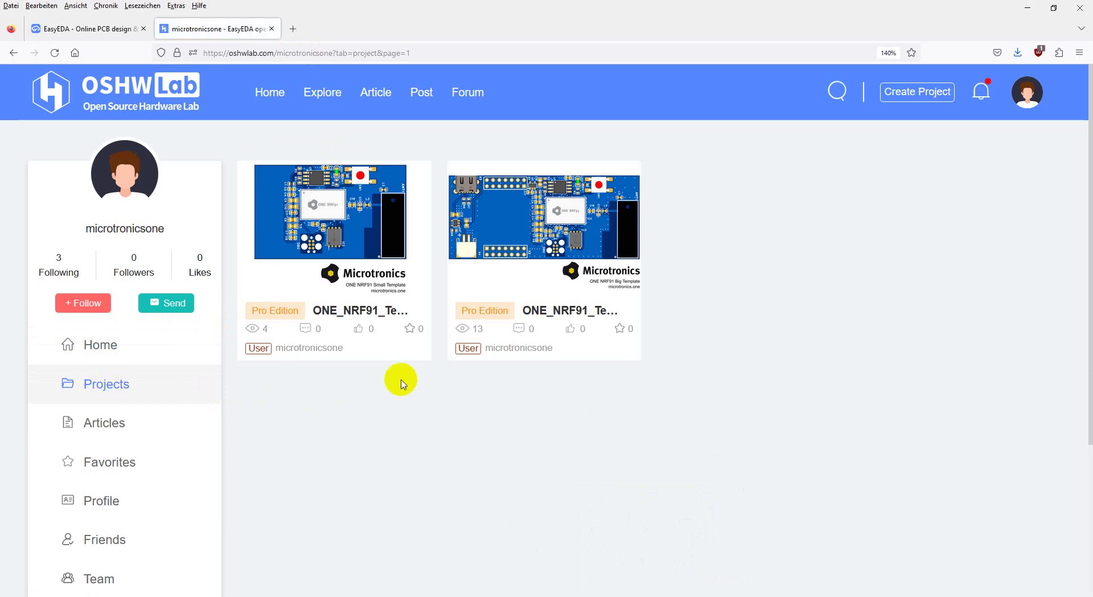
pyautogui.click(542, 245)
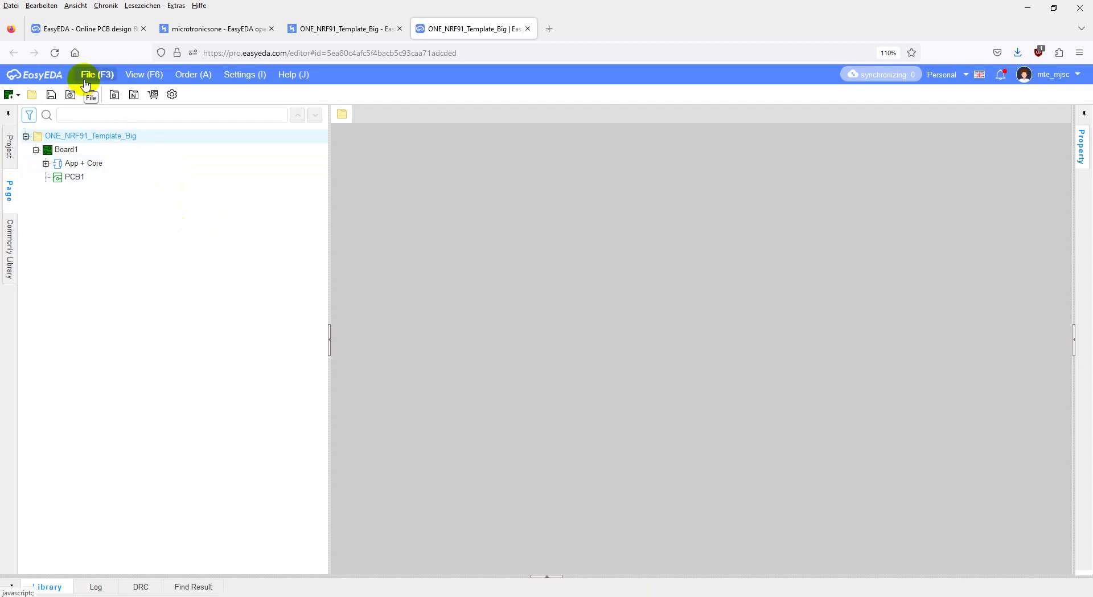
# - Save the project to the cloud as ONE_NRF91_Template_Big_Sensor and open the new copy
pyautogui.click(85, 83)
pyautogui.moveTo(132, 183)
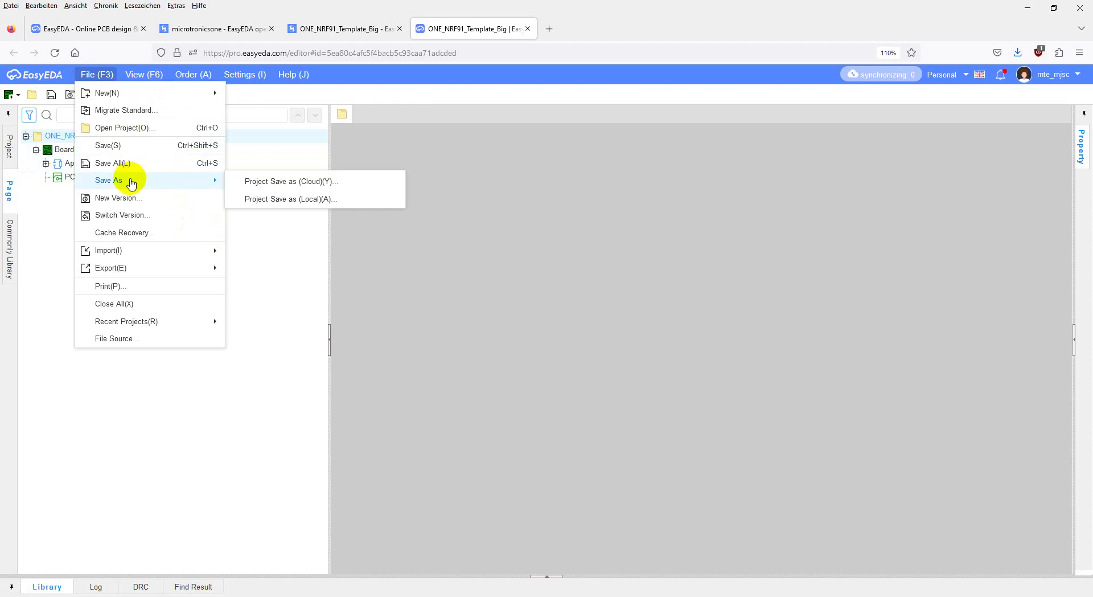
pyautogui.click(250, 181)
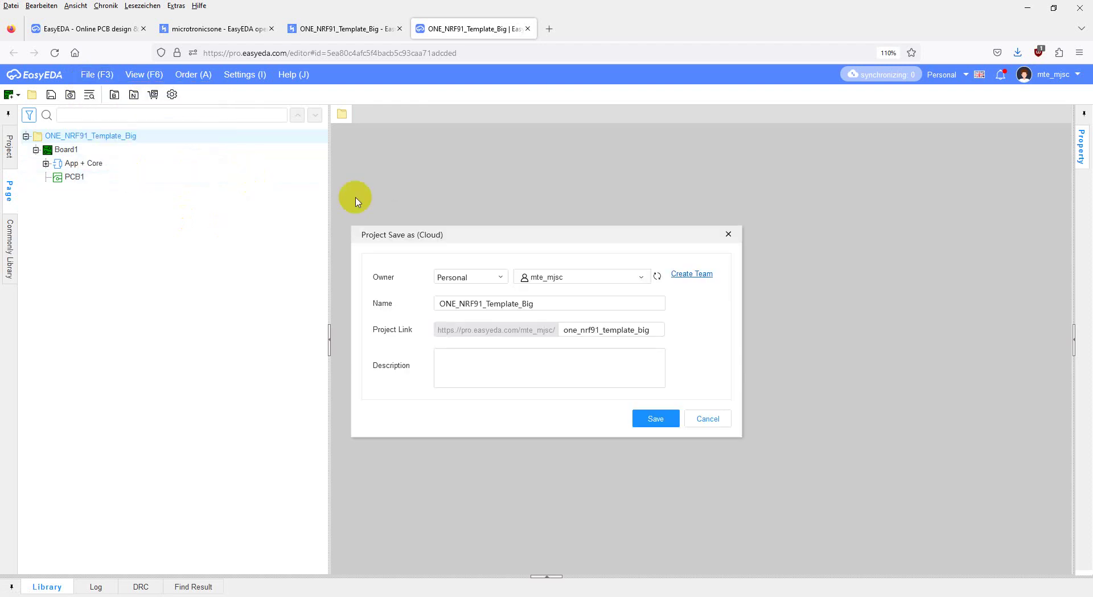
pyautogui.click(553, 304)
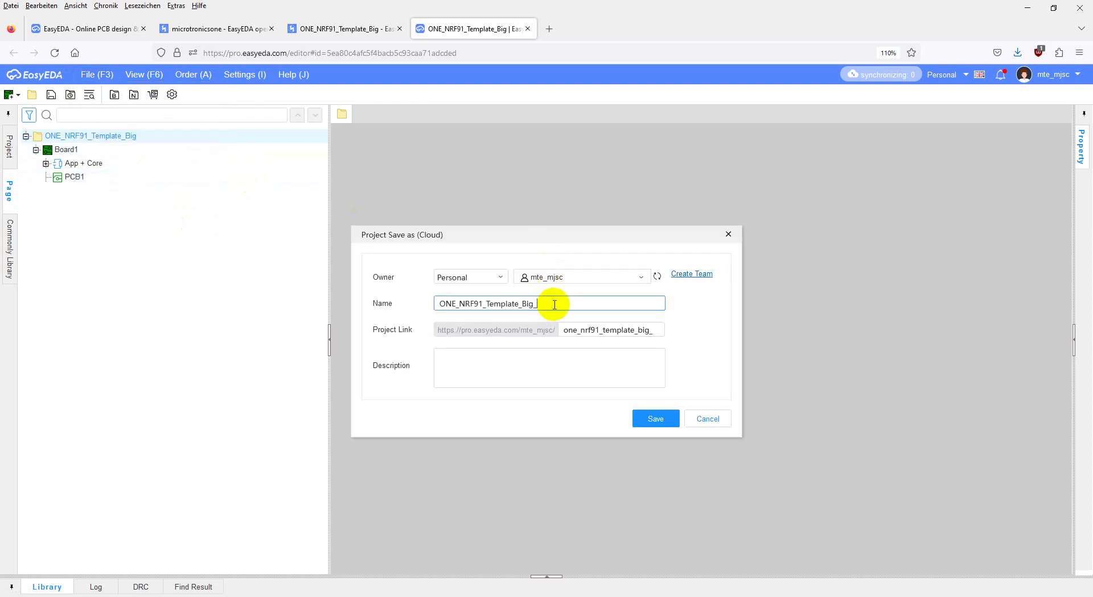
pyautogui.write('_Se')
pyautogui.write('nsor')
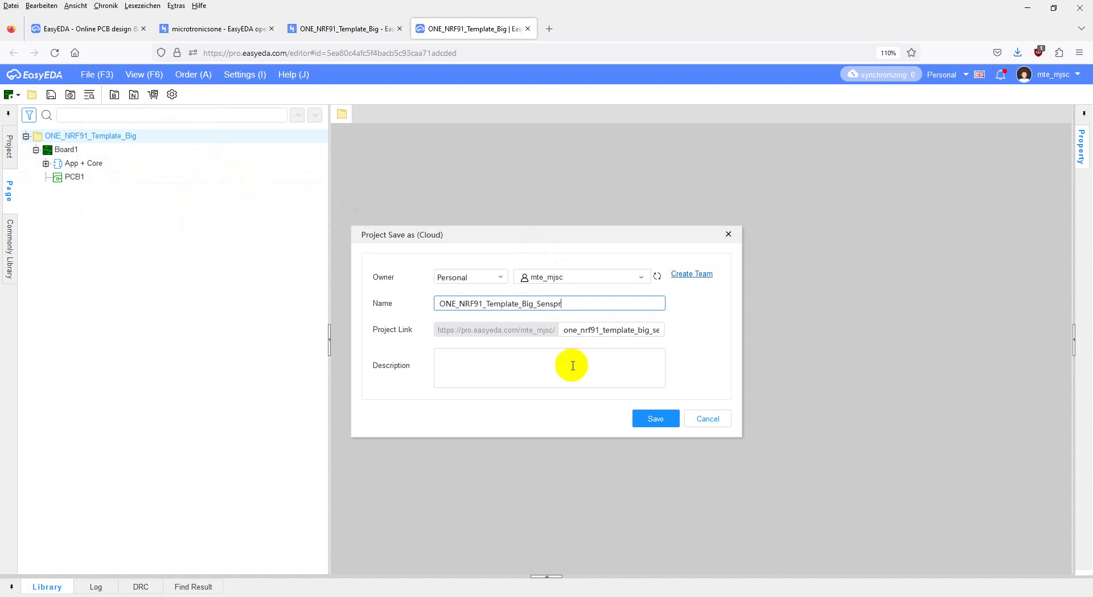
pyautogui.press('BackSpace')
pyautogui.press('BackSpace')
pyautogui.write('or')
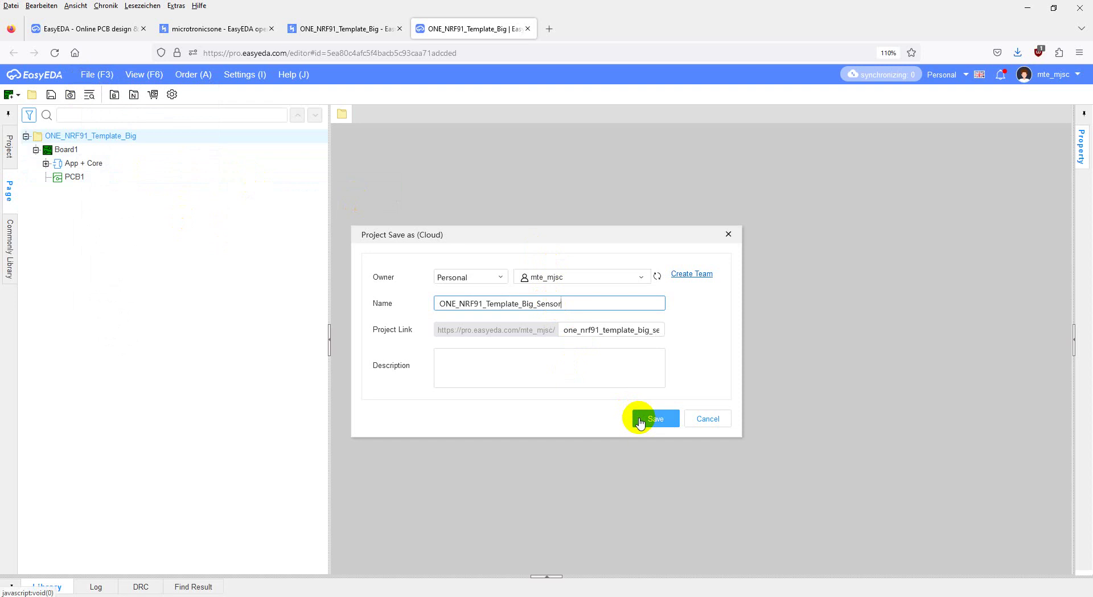
pyautogui.click(640, 422)
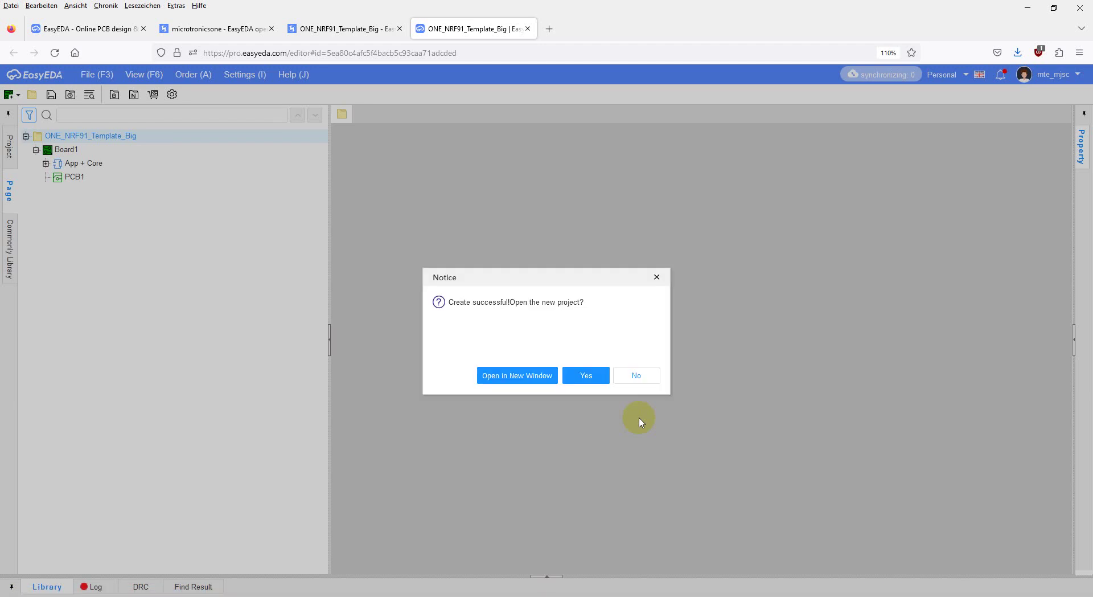
pyautogui.click(580, 383)
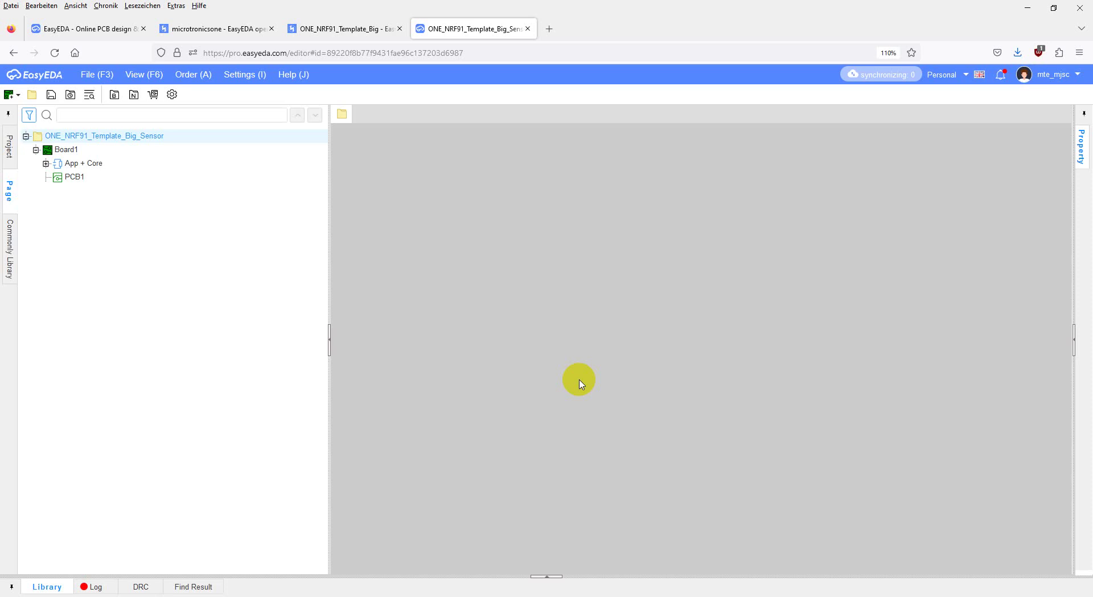
# - Open the App + Core schematic and search the EasyEDA device library for SHT31
pyautogui.doubleClick(85, 163)
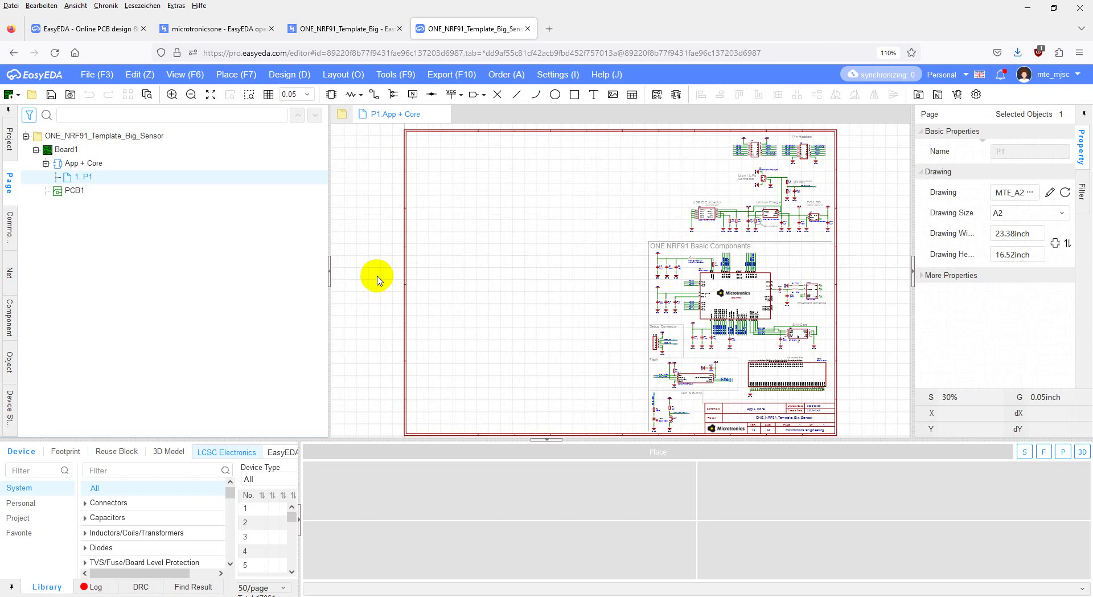
pyautogui.click(283, 452)
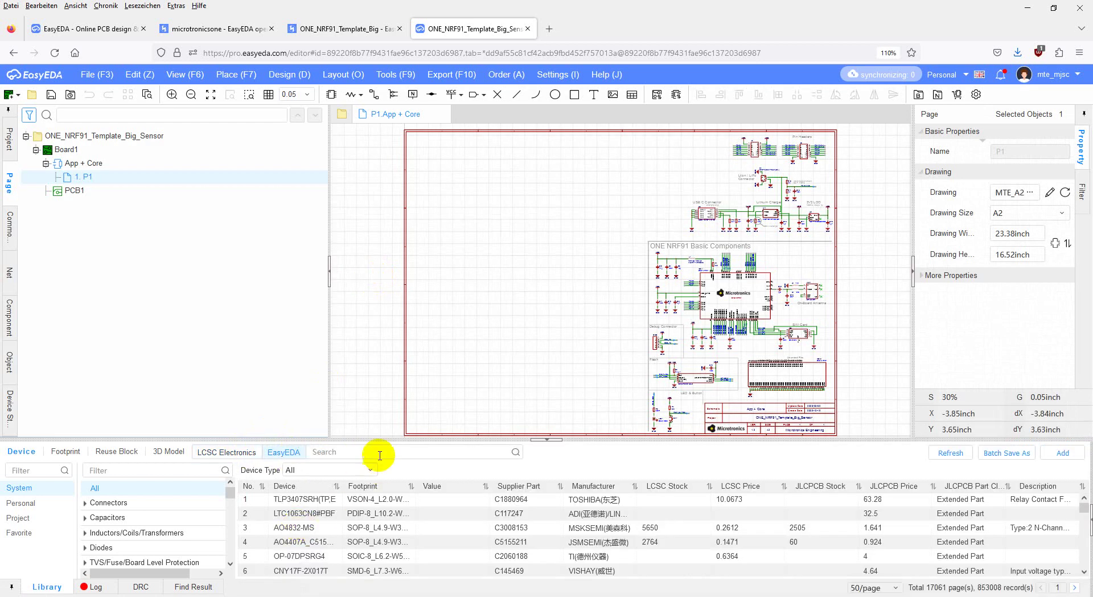
pyautogui.click(379, 452)
pyautogui.write('SHT')
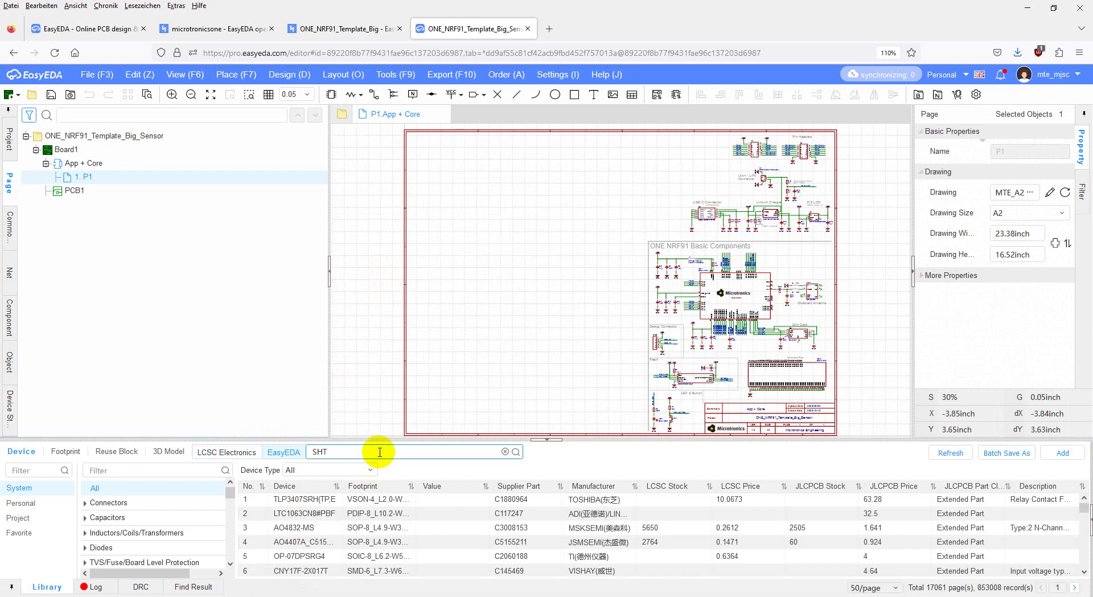
pyautogui.write('31')
pyautogui.press('Return')
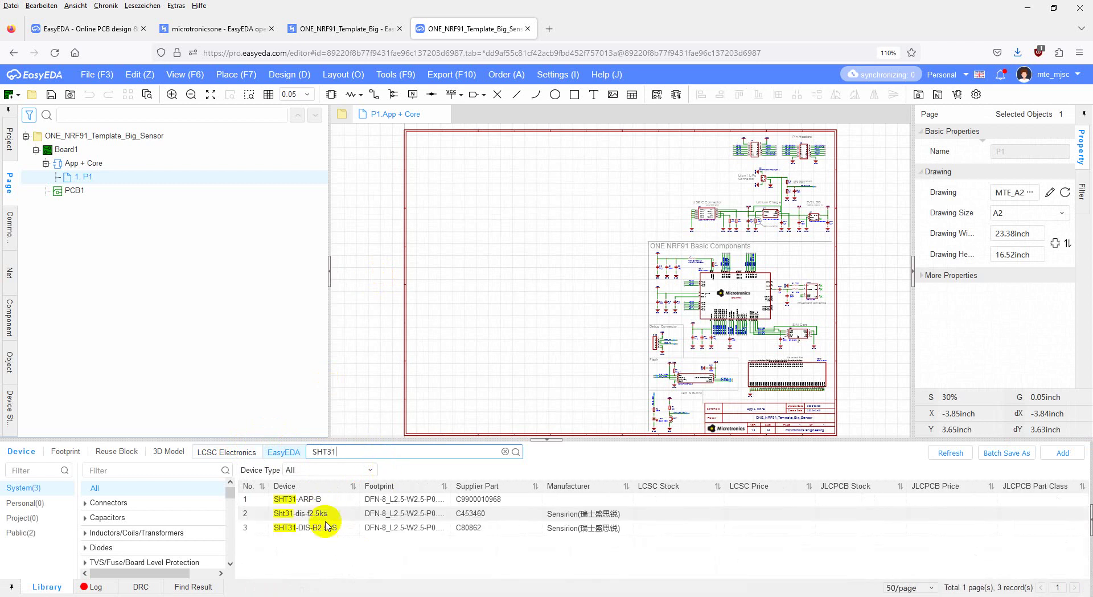
# - Place one SHT31-DIS-B2.5kS sensor in the empty sheet area beside the ONE NRF91 Basic Components block
pyautogui.click(329, 533)
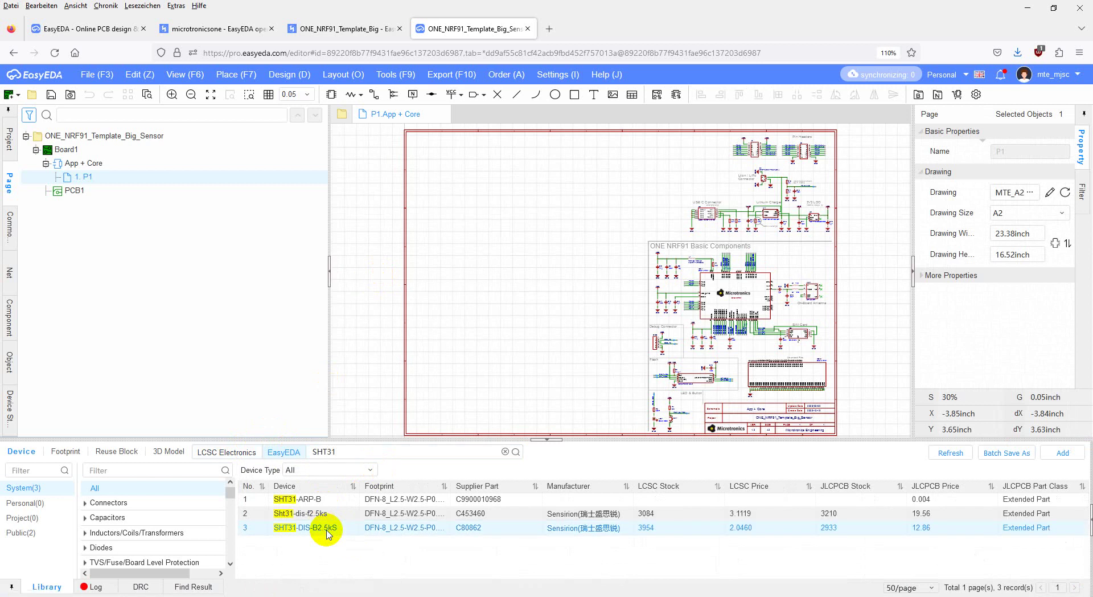
pyautogui.moveTo(328, 532); pyautogui.dragTo(543, 282)
pyautogui.press('Escape')
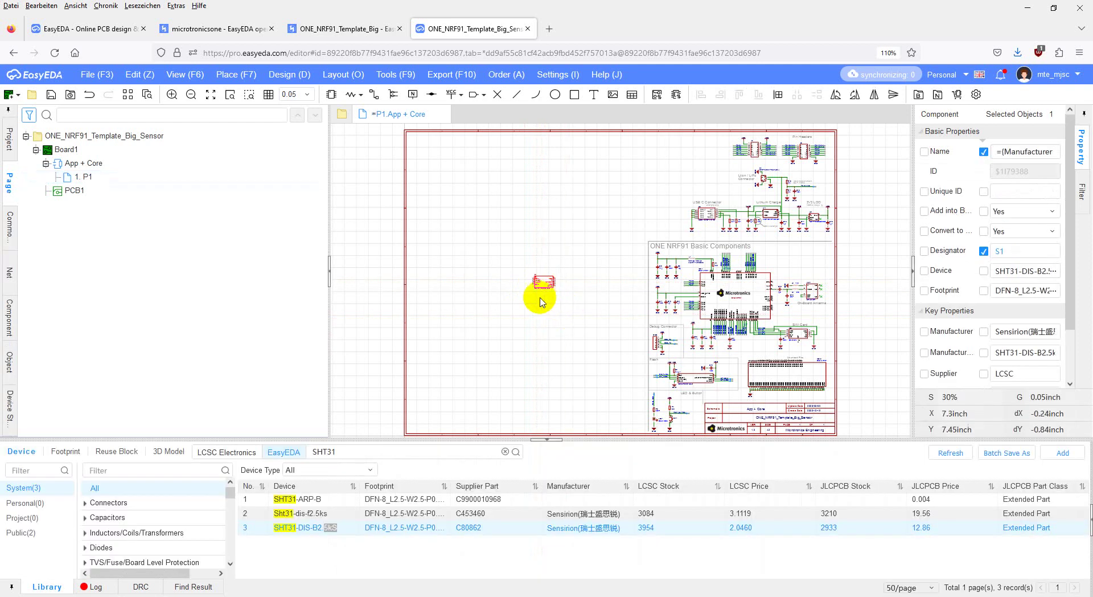
# - Add no-connect flags to the sensor's ALERT and NRESET pins
pyautogui.scroll(8, 542, 295)
pyautogui.scroll(2, 541, 298)
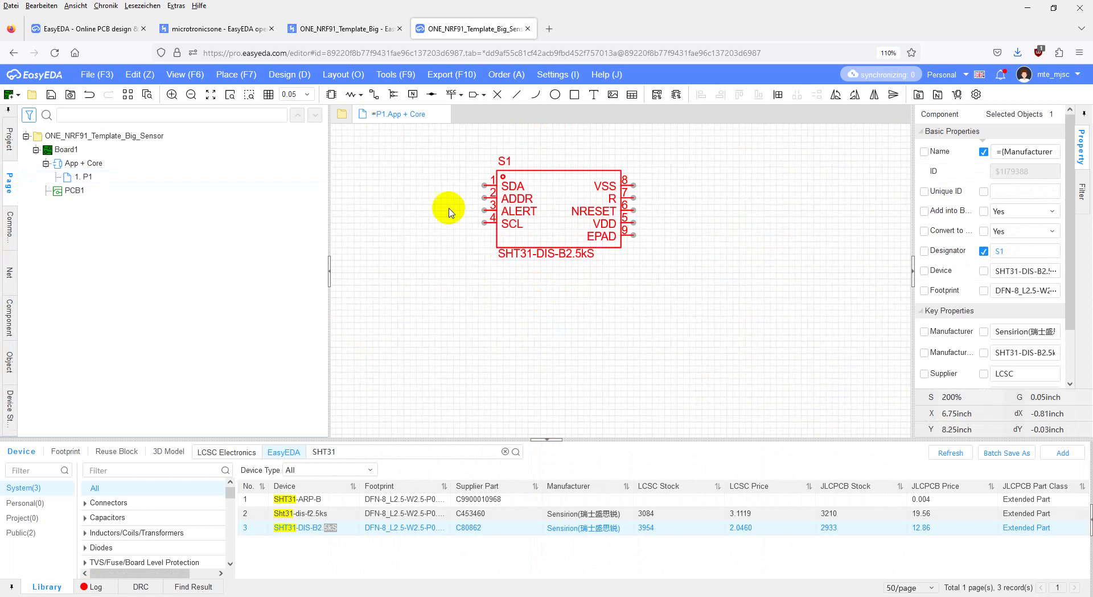
pyautogui.click(237, 74)
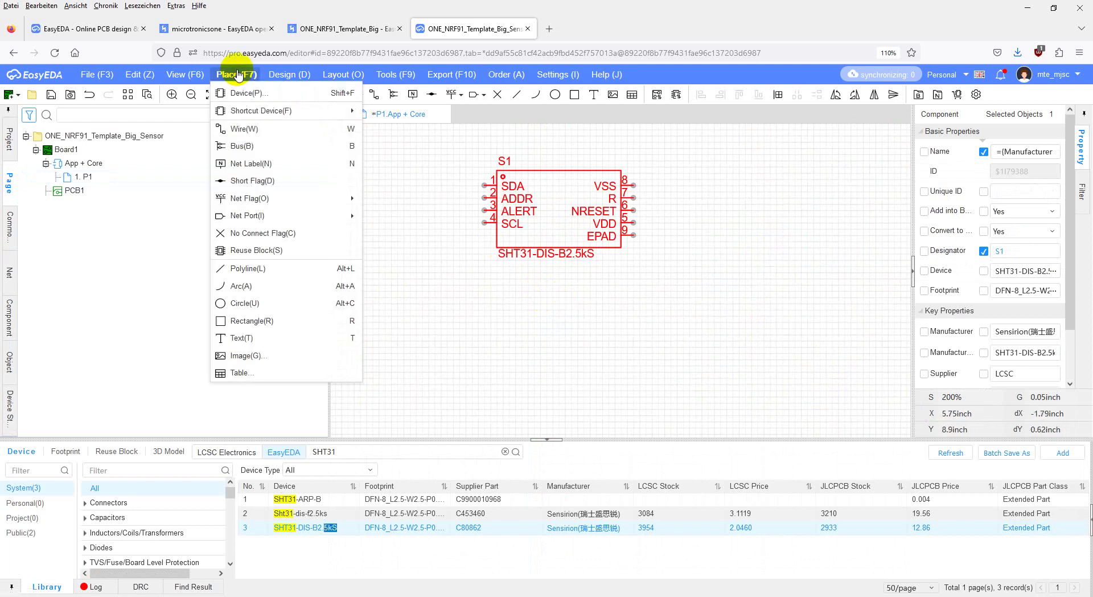
pyautogui.click(244, 233)
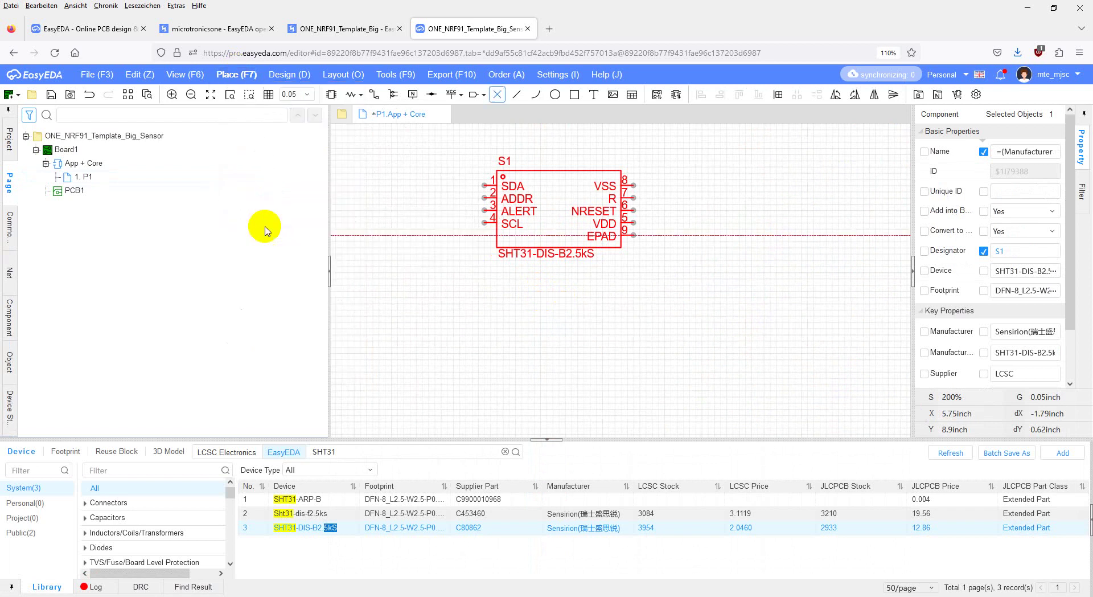
pyautogui.click(485, 211)
pyautogui.click(632, 211)
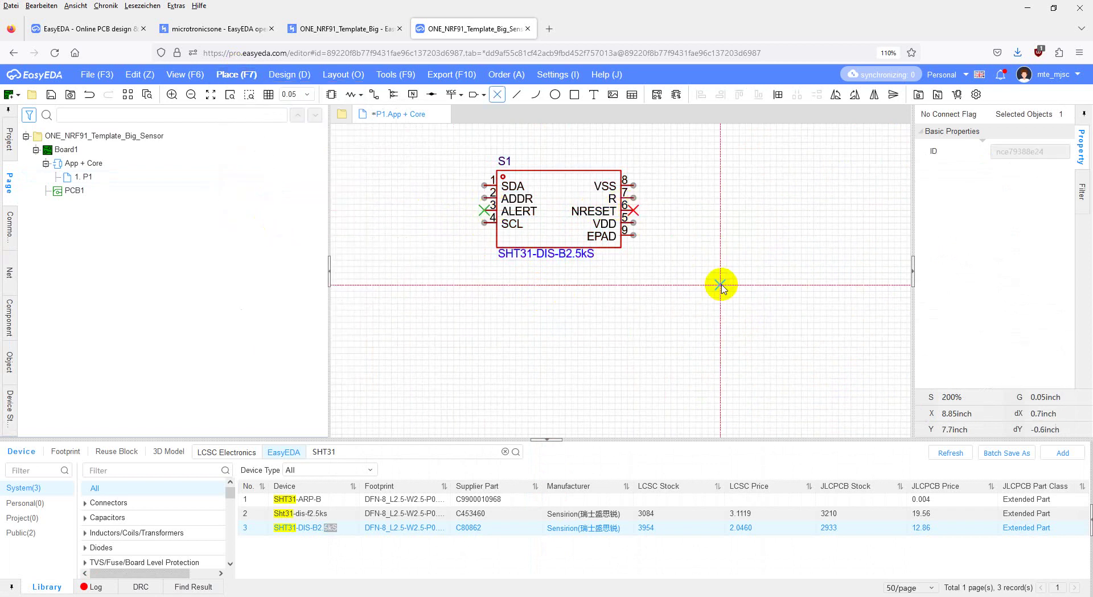
pyautogui.press('Escape')
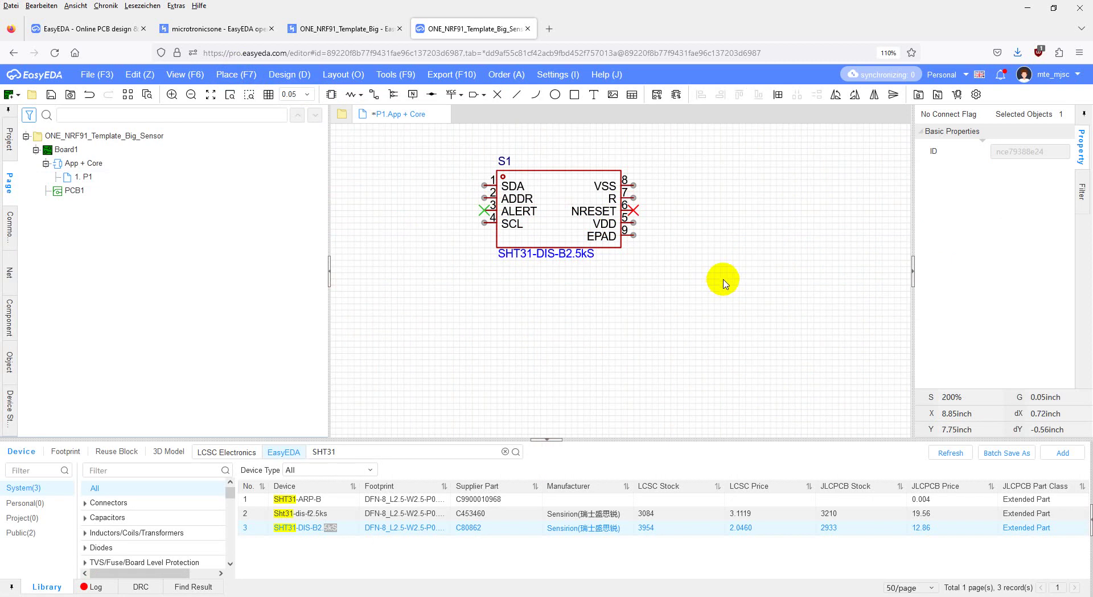
# - Examine the ONE NRF91 Basic Components block and the charger and 3V3 LDO circuits, and return to the sensor
pyautogui.scroll(-5, 725, 283)
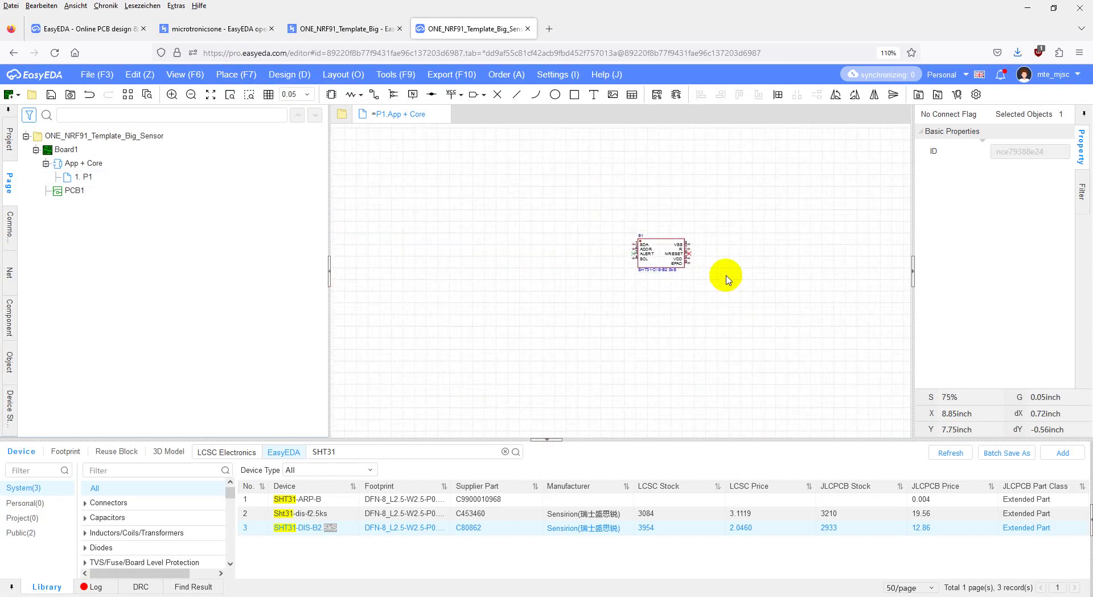
pyautogui.moveTo(505, 265); pyautogui.dragTo(366, 270, button='right')
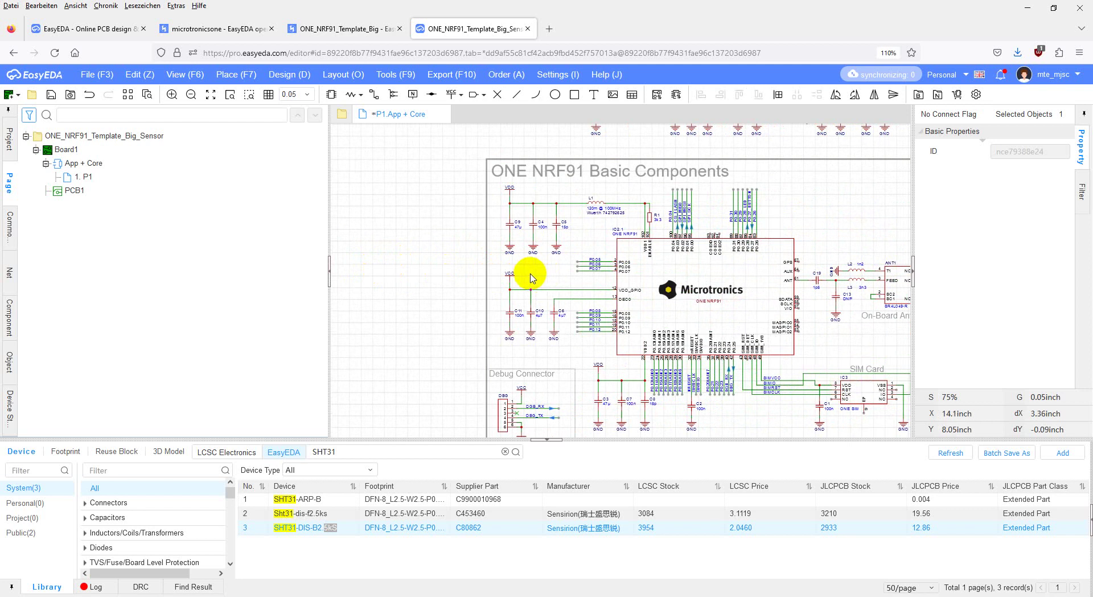
pyautogui.moveTo(481, 276); pyautogui.dragTo(275, 269, button='right')
pyautogui.moveTo(689, 163); pyautogui.dragTo(648, 235, button='right')
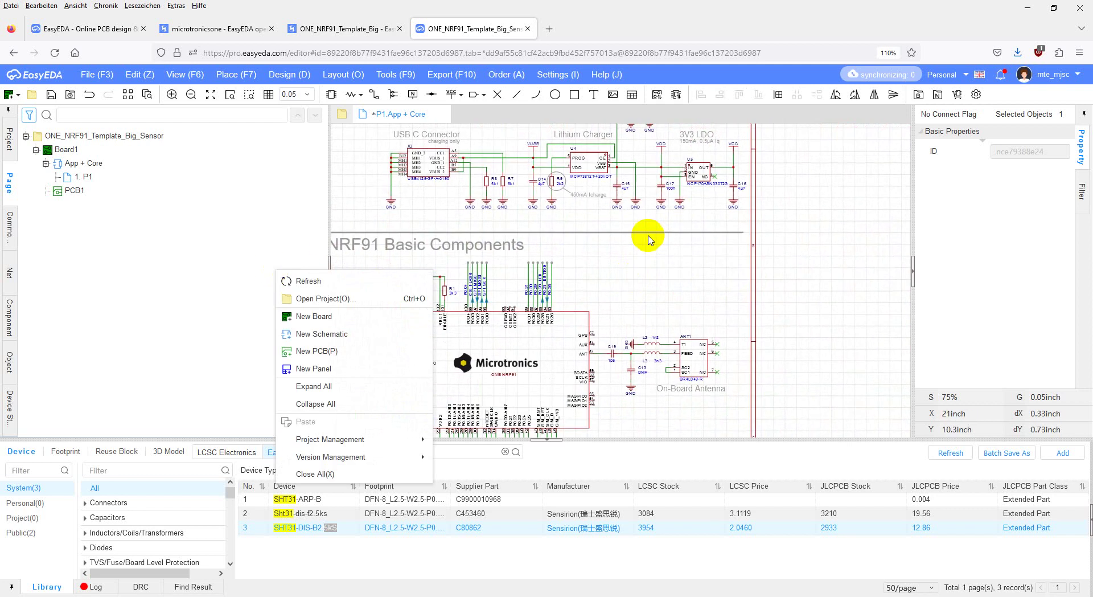
pyautogui.click(650, 239)
pyautogui.click(679, 204)
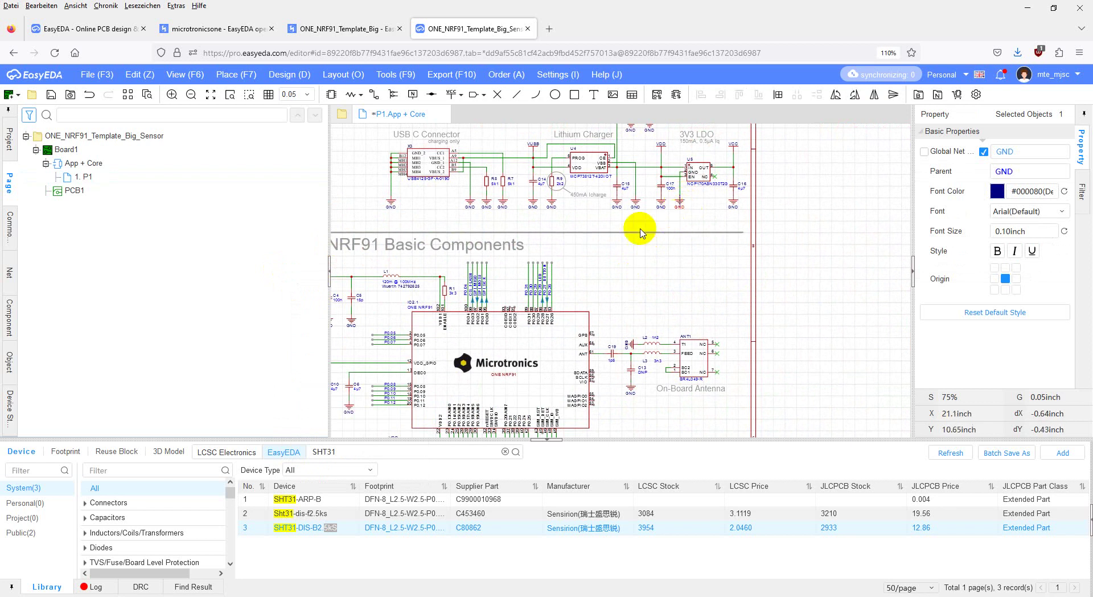
pyautogui.moveTo(643, 237); pyautogui.dragTo(1028, 232, button='right')
pyautogui.moveTo(447, 275); pyautogui.dragTo(759, 227, button='right')
pyautogui.scroll(3, 632, 277)
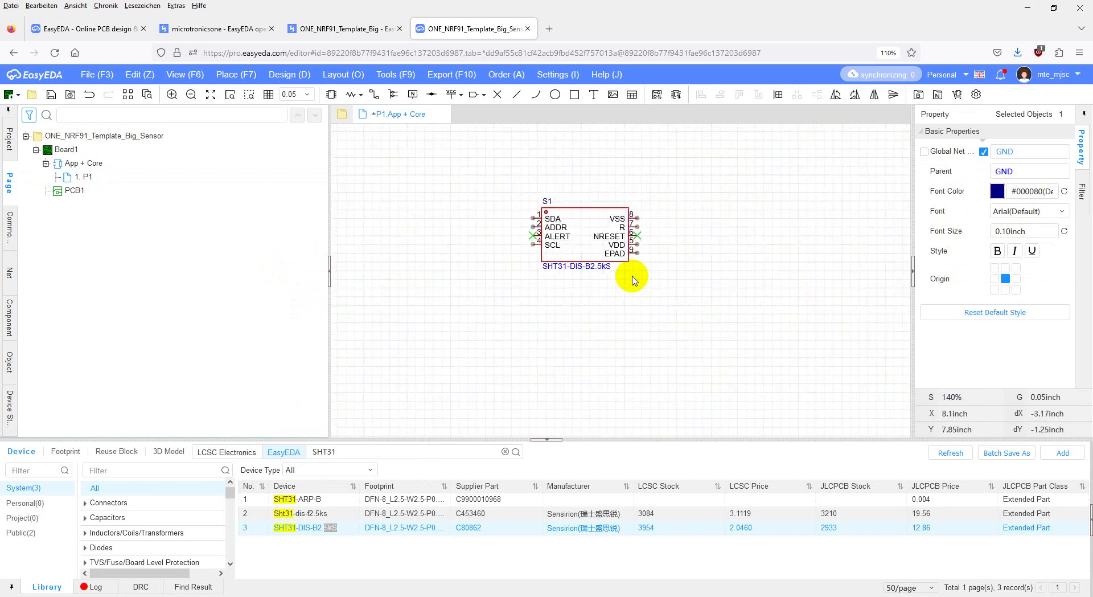
pyautogui.scroll(3, 633, 279)
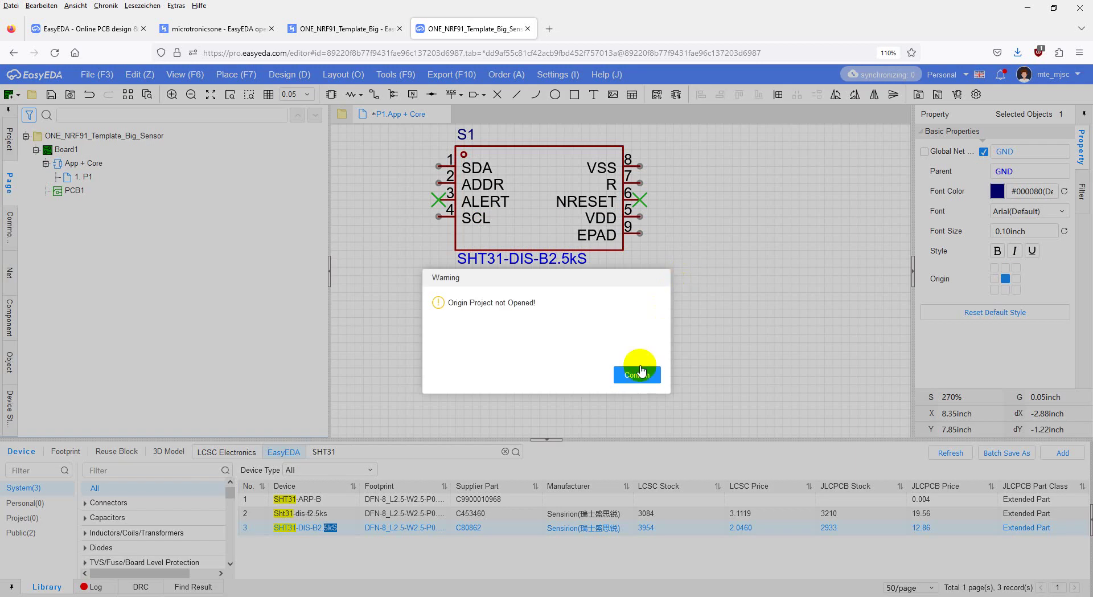
pyautogui.click(636, 371)
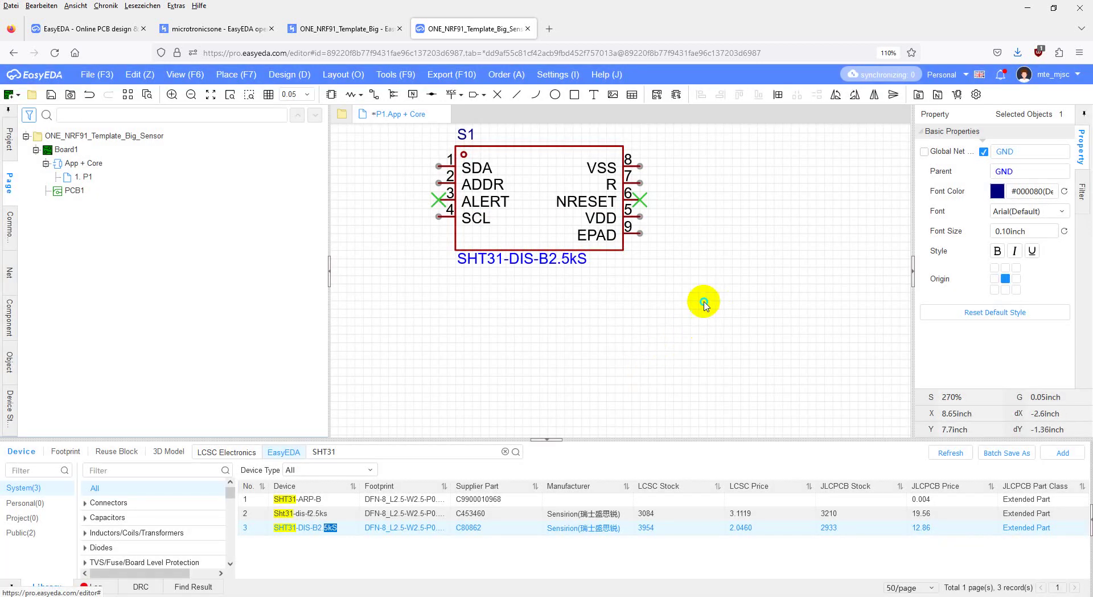
# - Copy the GND net flag below capacitor C9 and place the copy just below the sensor's VDD and EPAD pin side
pyautogui.moveTo(705, 302); pyautogui.dragTo(283, 338, button='right')
pyautogui.scroll(-5, 617, 275)
pyautogui.click(670, 279)
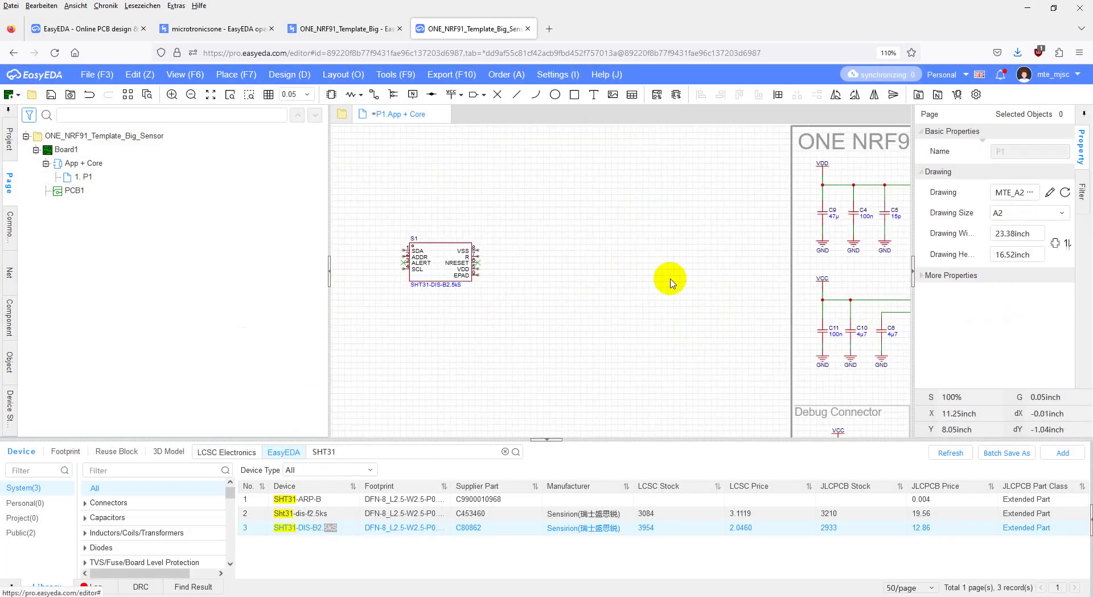
pyautogui.click(825, 257)
pyautogui.hotkey('ctrl', 'c')
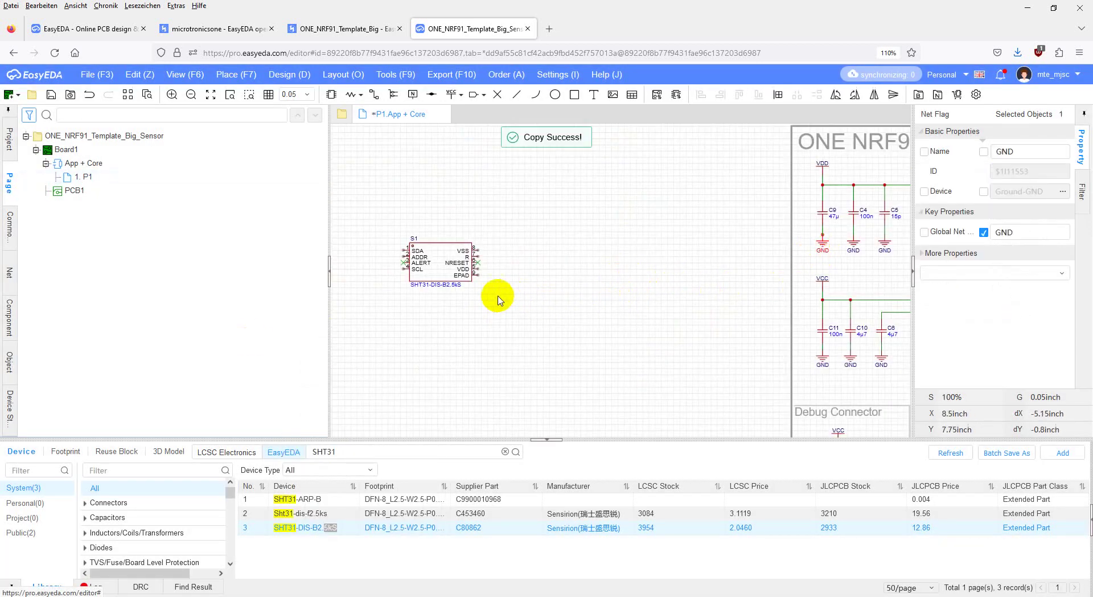
pyautogui.scroll(3, 497, 300)
pyautogui.hotkey('ctrl', 'v')
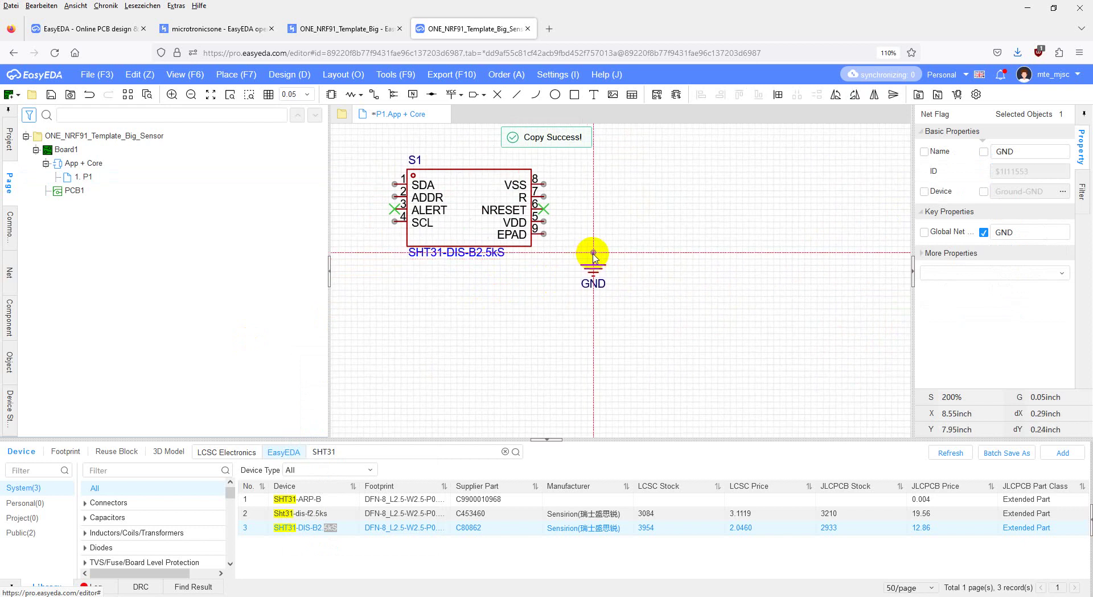
pyautogui.click(581, 257)
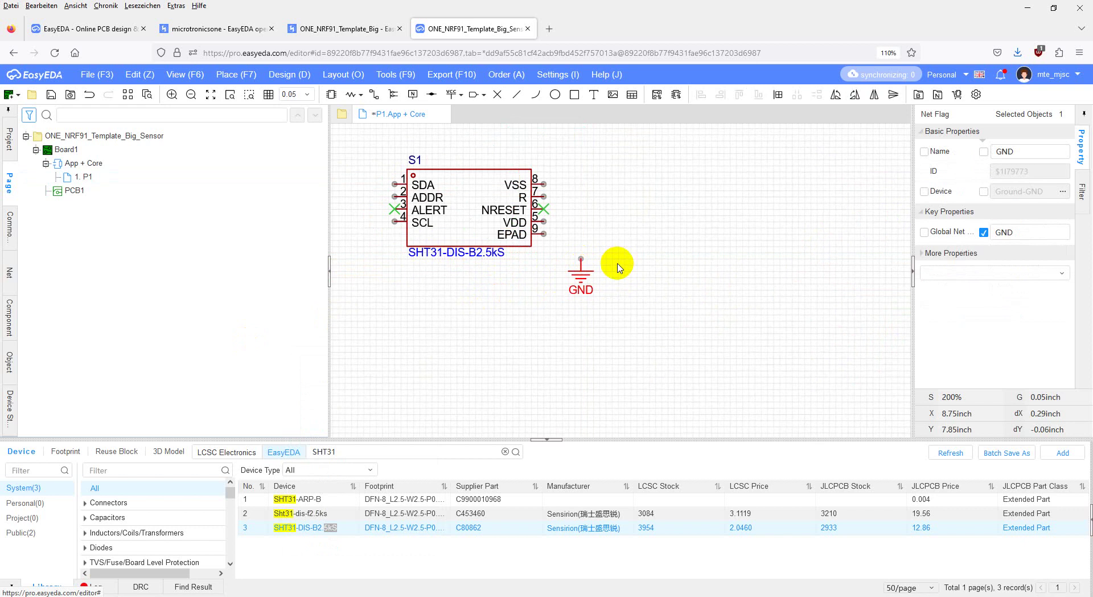
# - Wire the sensor's EPAD, VSS and R pins to the GND flag beside the chip
pyautogui.hotkey('alt', 'w')
pyautogui.click(581, 258)
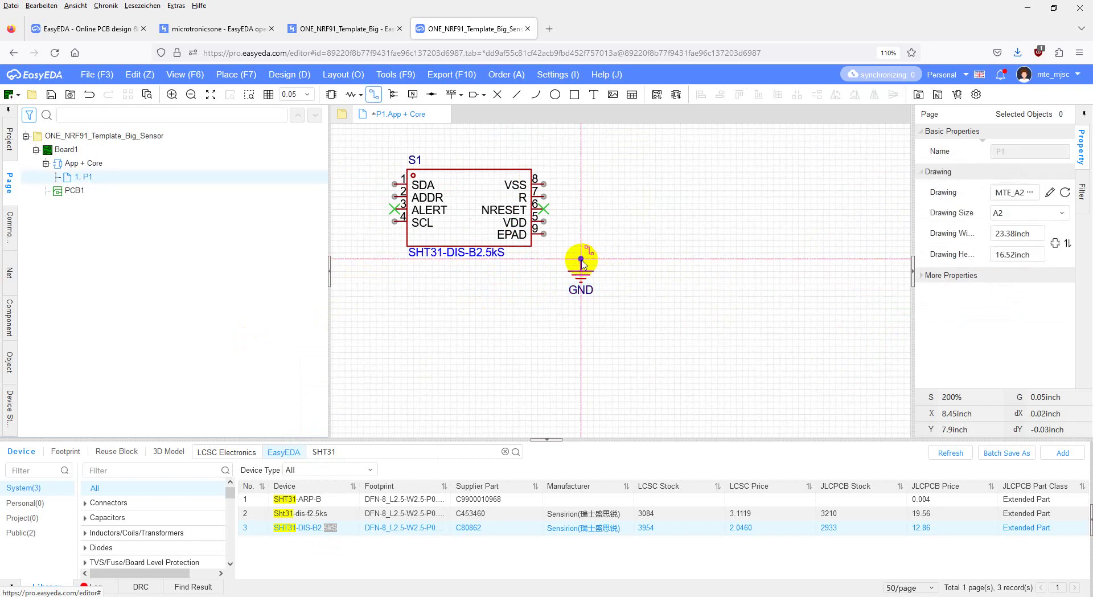
pyautogui.click(545, 234)
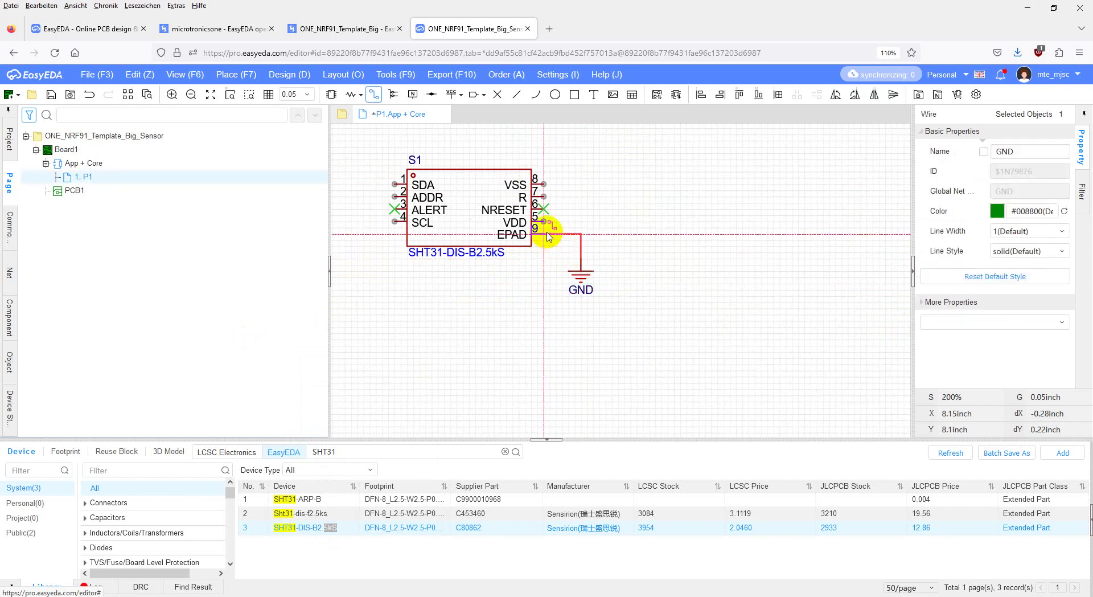
pyautogui.click(544, 183)
pyautogui.click(580, 234)
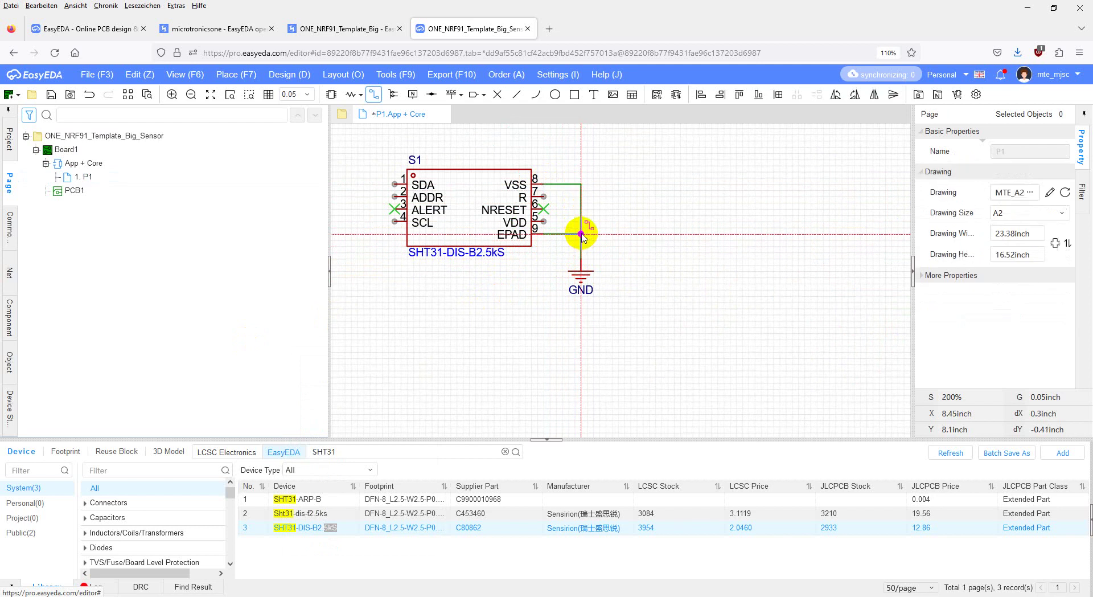
pyautogui.click(545, 196)
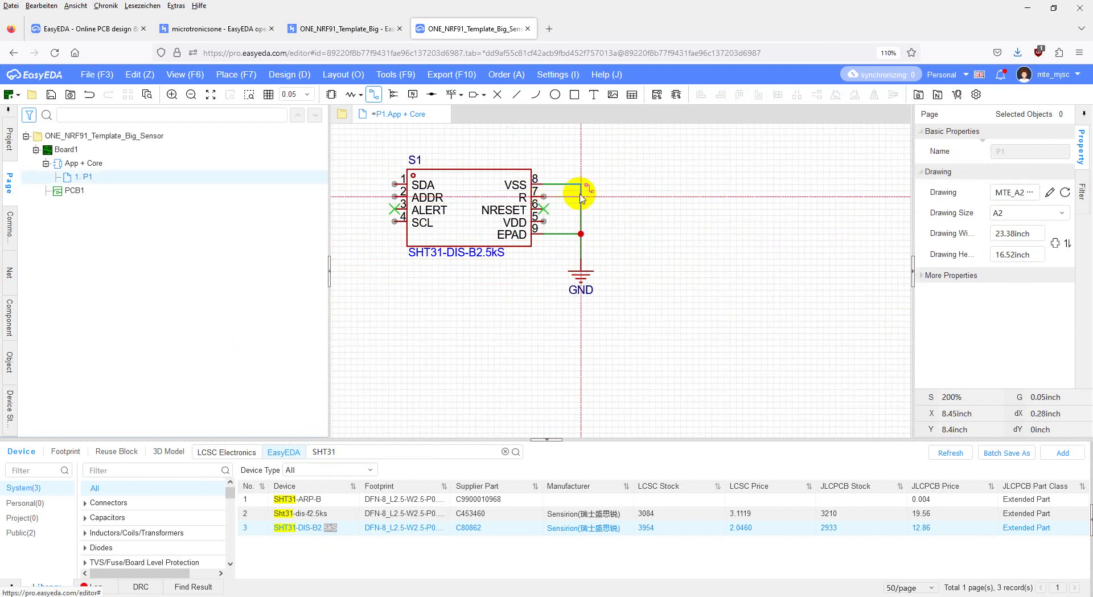
pyautogui.click(580, 196)
pyautogui.press('Escape')
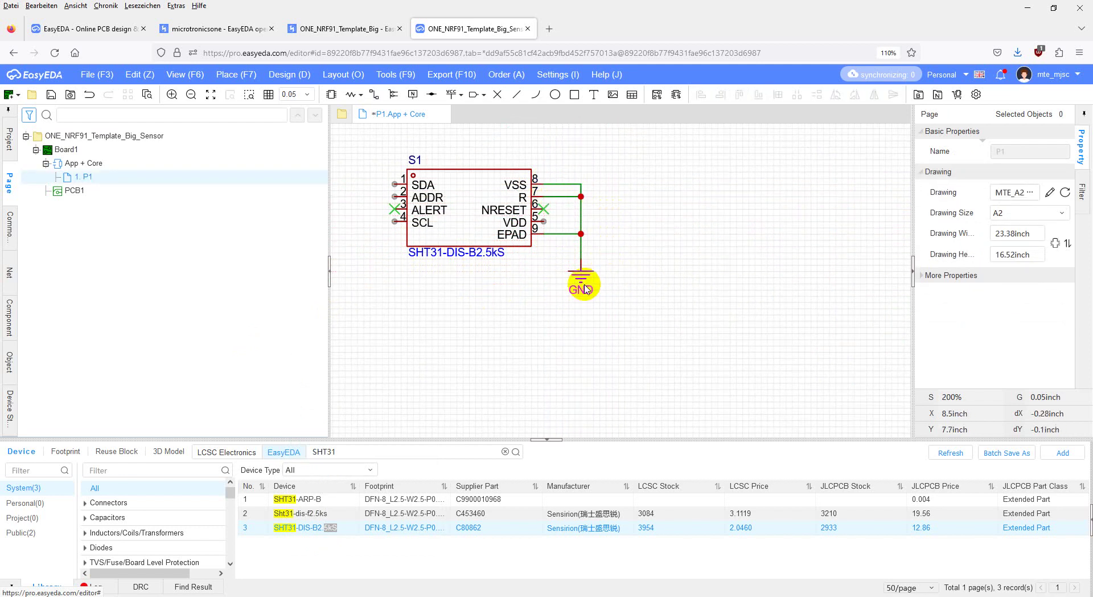
# - Copy the sensor's GND flag and place the copy below the SDA and ADDR pin side
pyautogui.click(582, 280)
pyautogui.hotkey('ctrl', 'c')
pyautogui.moveTo(634, 285); pyautogui.dragTo(839, 285, button='right')
pyautogui.hotkey('ctrl', 'v')
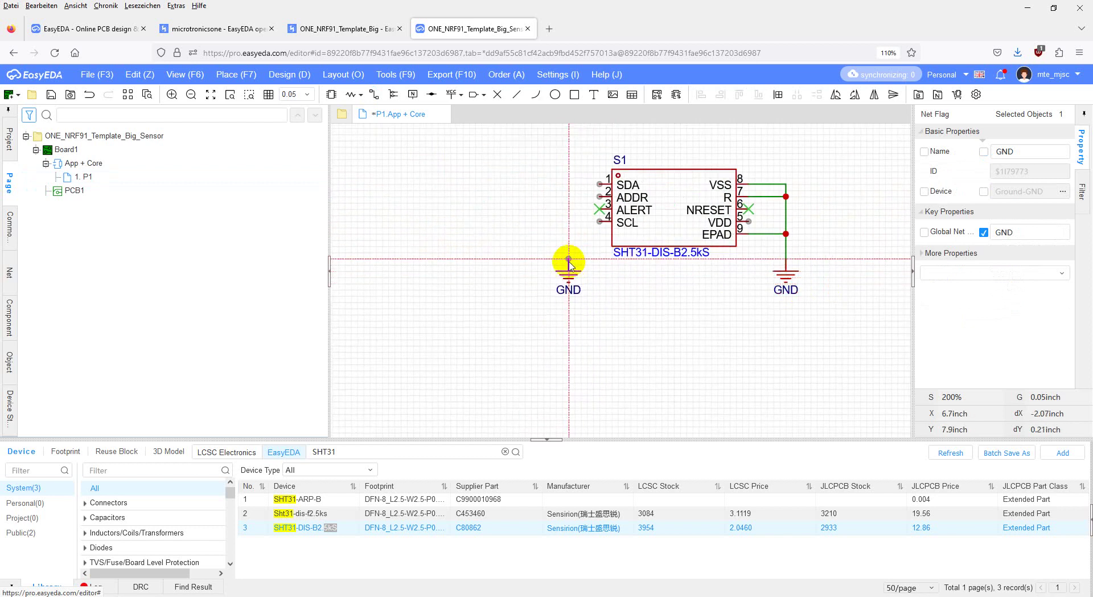
pyautogui.click(569, 260)
# - Wire the sensor's ADDR pin to the GND flag on its own side of the chip
pyautogui.hotkey('alt', 'w')
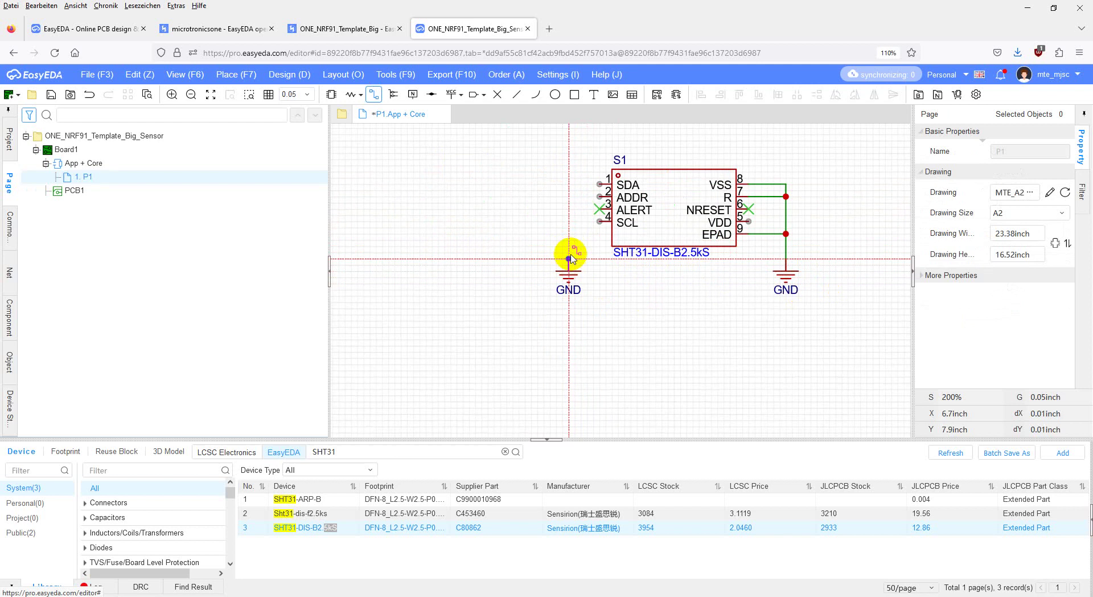
pyautogui.click(568, 259)
pyautogui.click(598, 197)
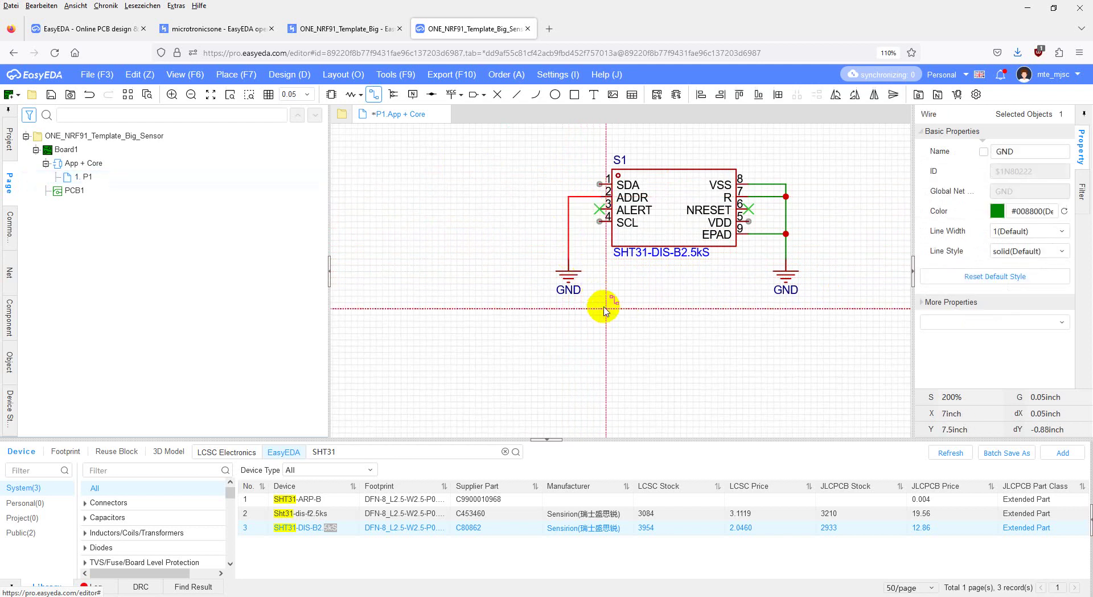
pyautogui.press('Escape')
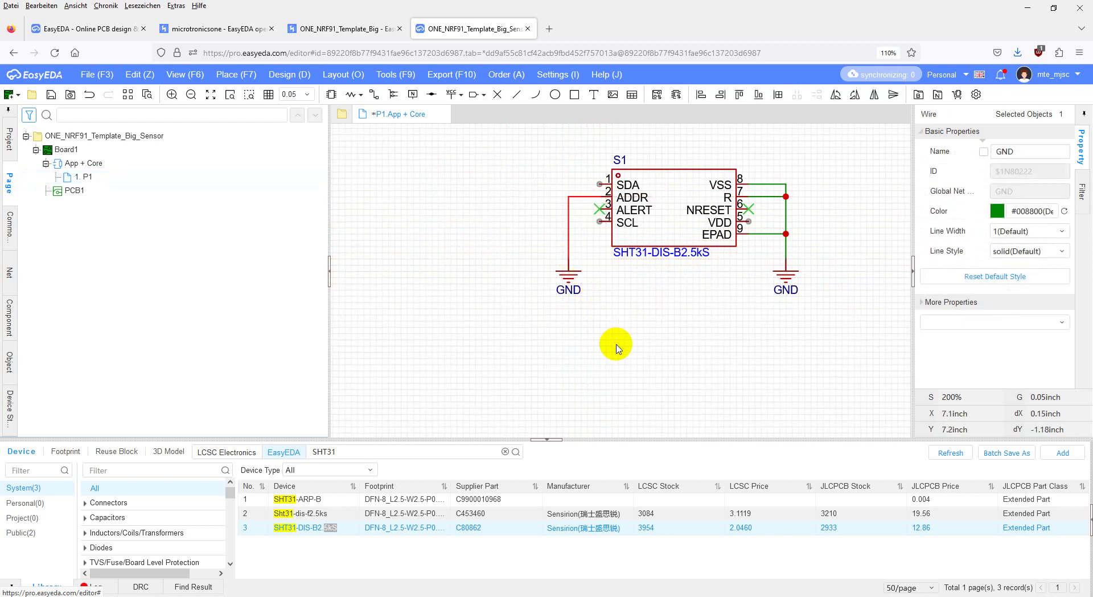
# - Copy the VCC net flag from the 3V3 LDO output and place it above the sensor's VSS and VDD pin side
pyautogui.click(649, 355)
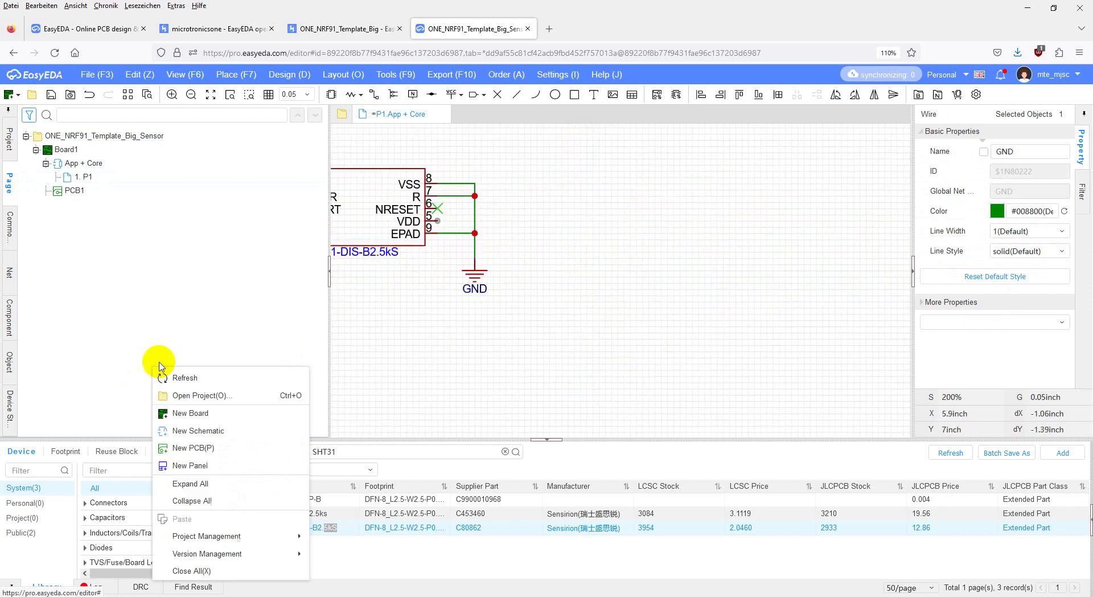
pyautogui.moveTo(704, 300); pyautogui.dragTo(281, 341, button='right')
pyautogui.moveTo(694, 199); pyautogui.dragTo(291, 289, button='right')
pyautogui.moveTo(675, 244); pyautogui.dragTo(221, 271, button='right')
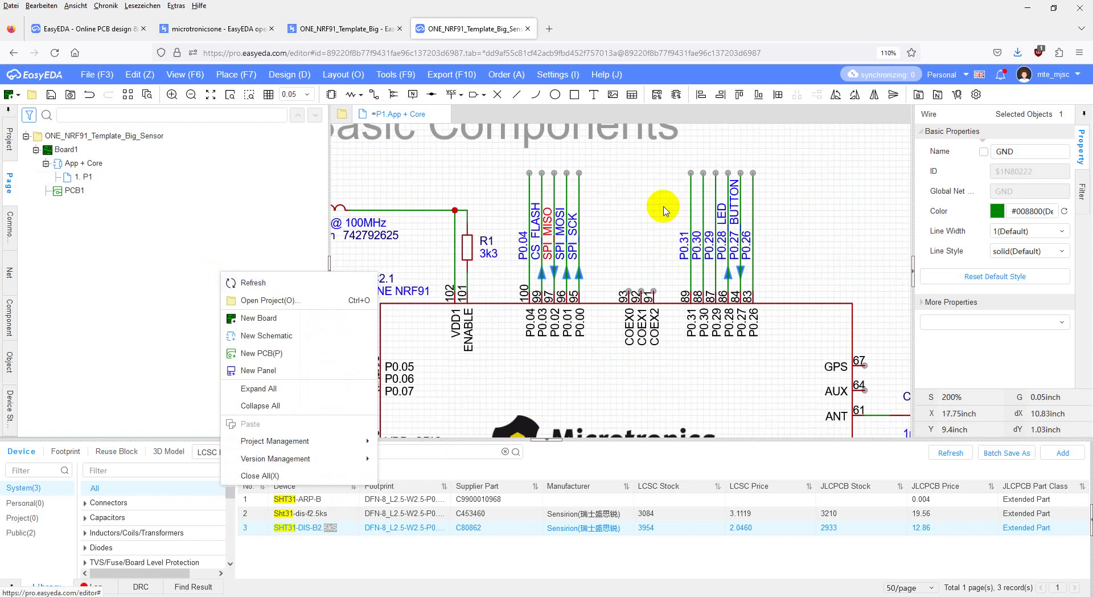
pyautogui.scroll(-6, 660, 222)
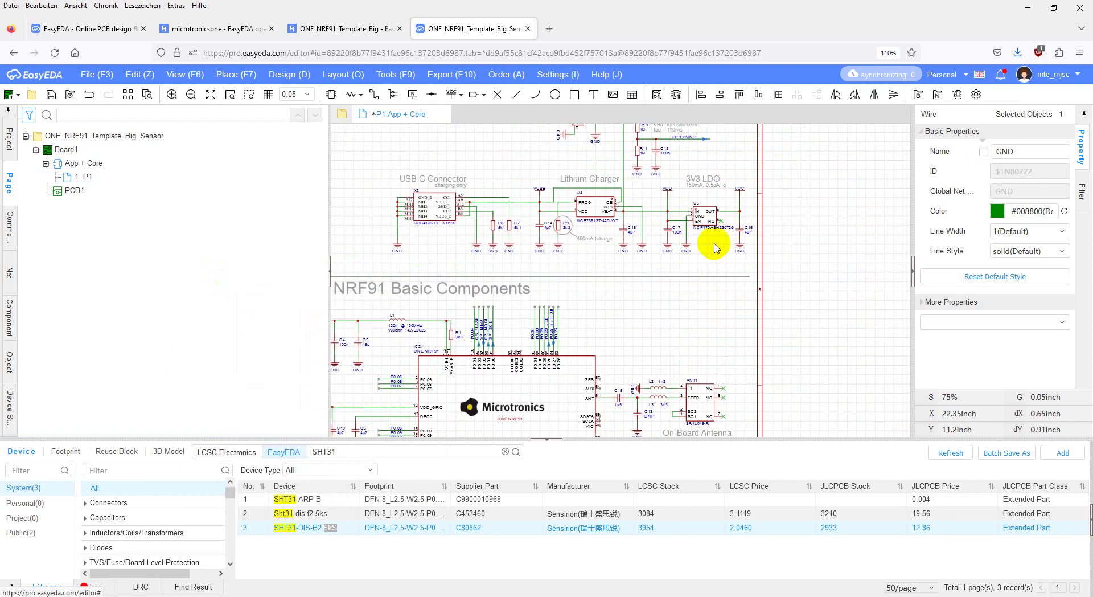
pyautogui.click(716, 248)
pyautogui.scroll(3, 716, 247)
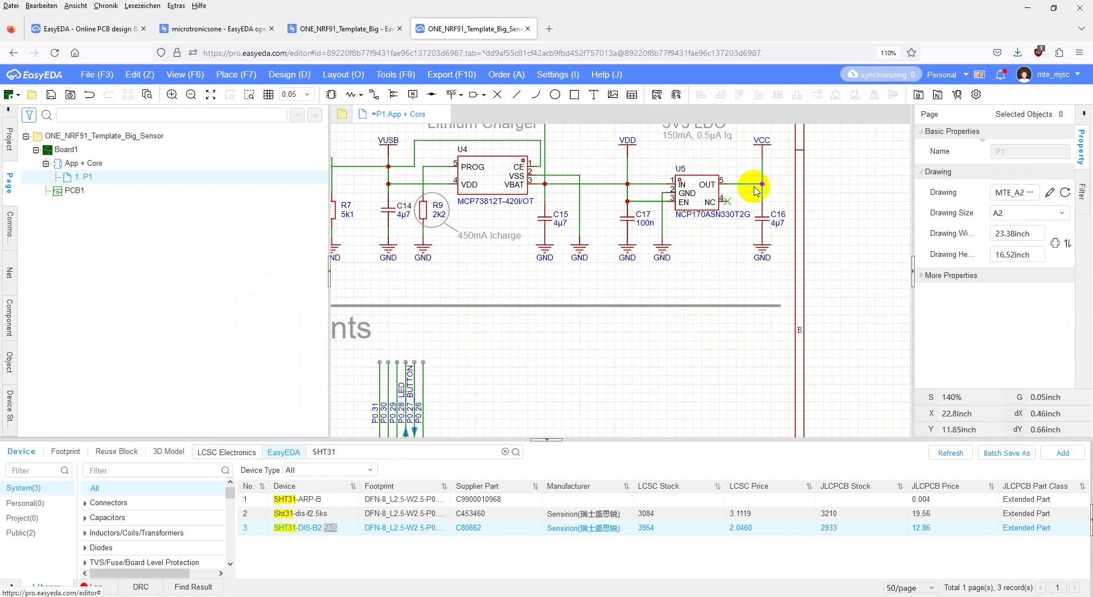
pyautogui.click(763, 150)
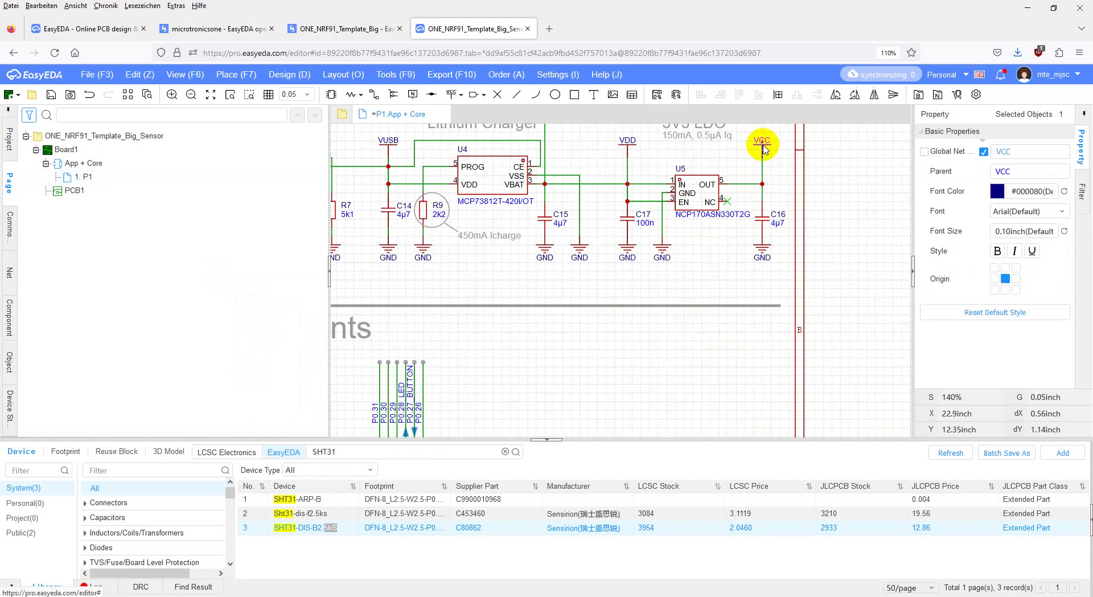
pyautogui.hotkey('ctrl', 'c')
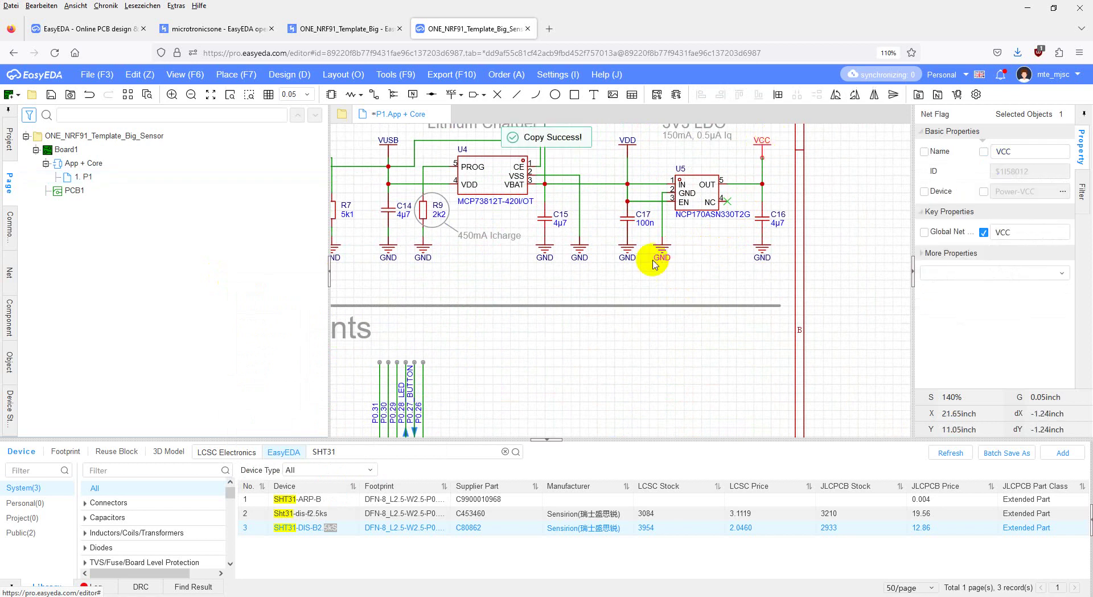
pyautogui.moveTo(505, 295); pyautogui.dragTo(886, 266, button='right')
pyautogui.moveTo(530, 279); pyautogui.dragTo(815, 253, button='right')
pyautogui.moveTo(462, 273); pyautogui.dragTo(886, 222, button='right')
pyautogui.scroll(5, 567, 344)
pyautogui.moveTo(586, 322); pyautogui.dragTo(580, 150, button='right')
pyautogui.scroll(-2, 713, 227)
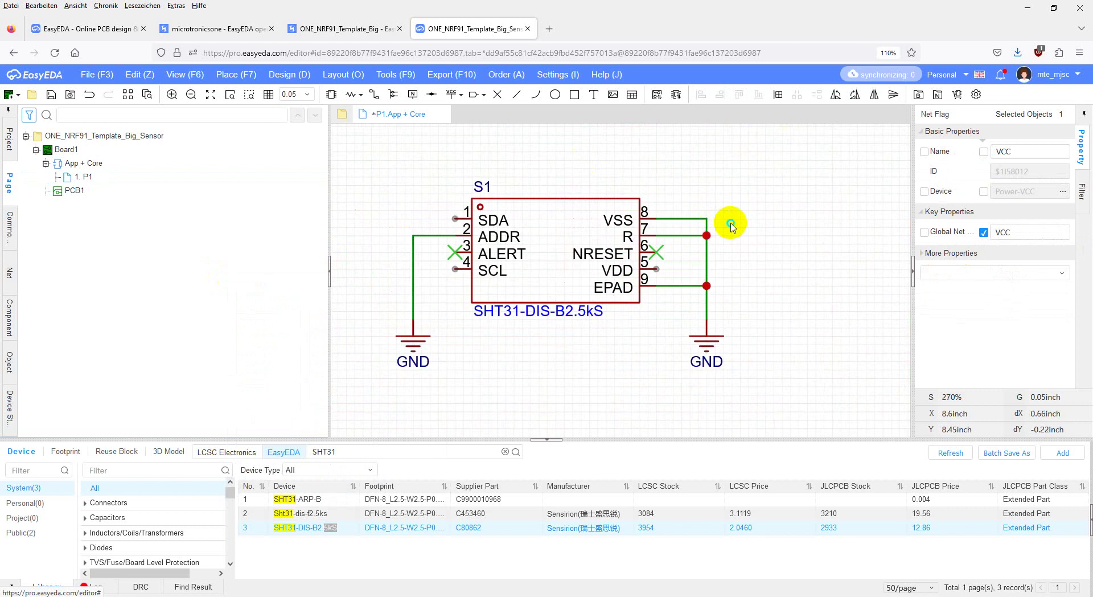
pyautogui.moveTo(730, 222); pyautogui.dragTo(711, 259, button='right')
pyautogui.hotkey('ctrl', 'v')
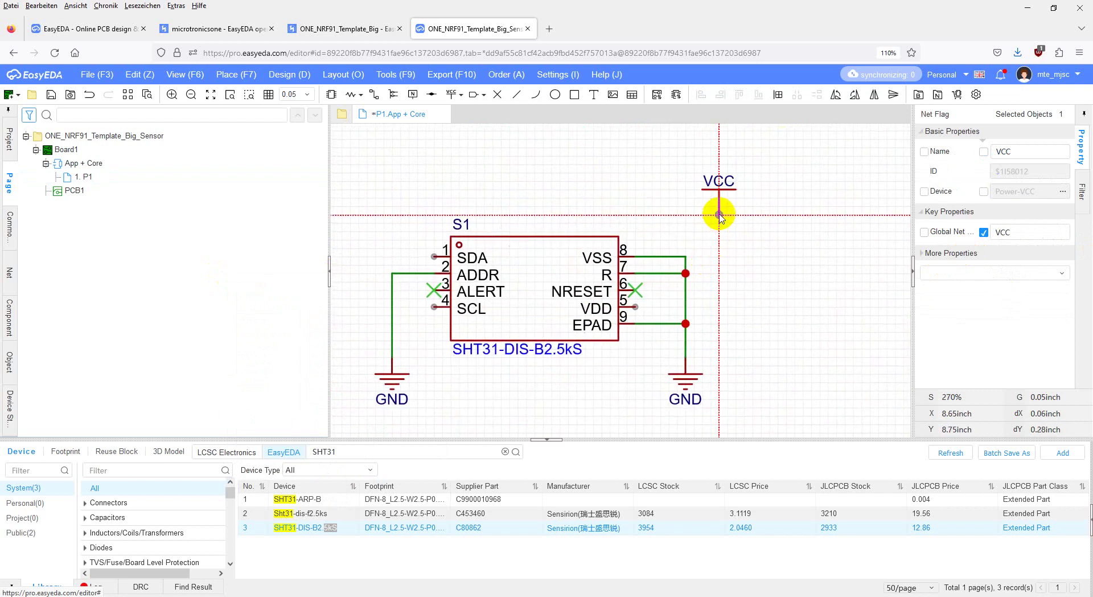
pyautogui.click(719, 215)
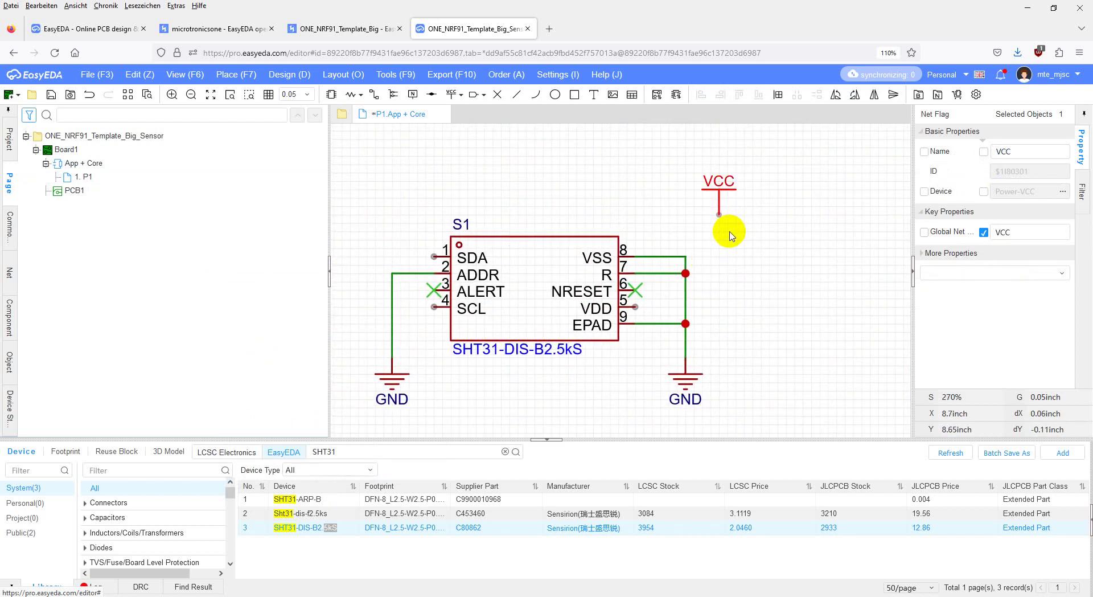
# - Wire the VCC flag to the sensor's VDD pin
pyautogui.hotkey('alt', 'w')
pyautogui.click(719, 215)
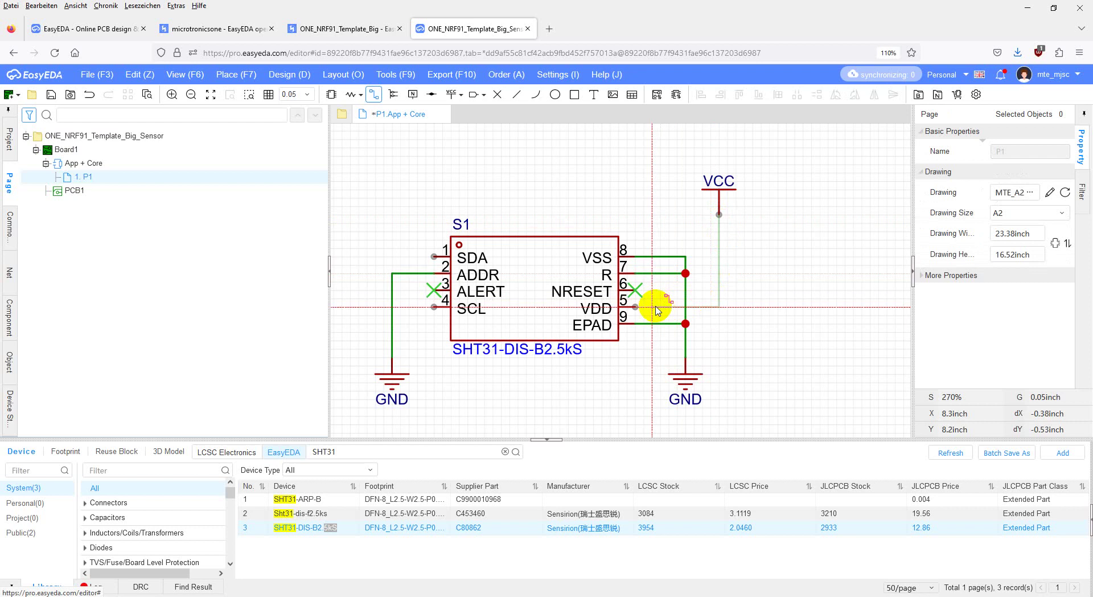
pyautogui.click(635, 307)
pyautogui.rightClick(769, 298)
# - Copy the 100n capacitor C4 together with its GND flag and place the copy beside the sensor's VCC wire
pyautogui.scroll(-4, 769, 298)
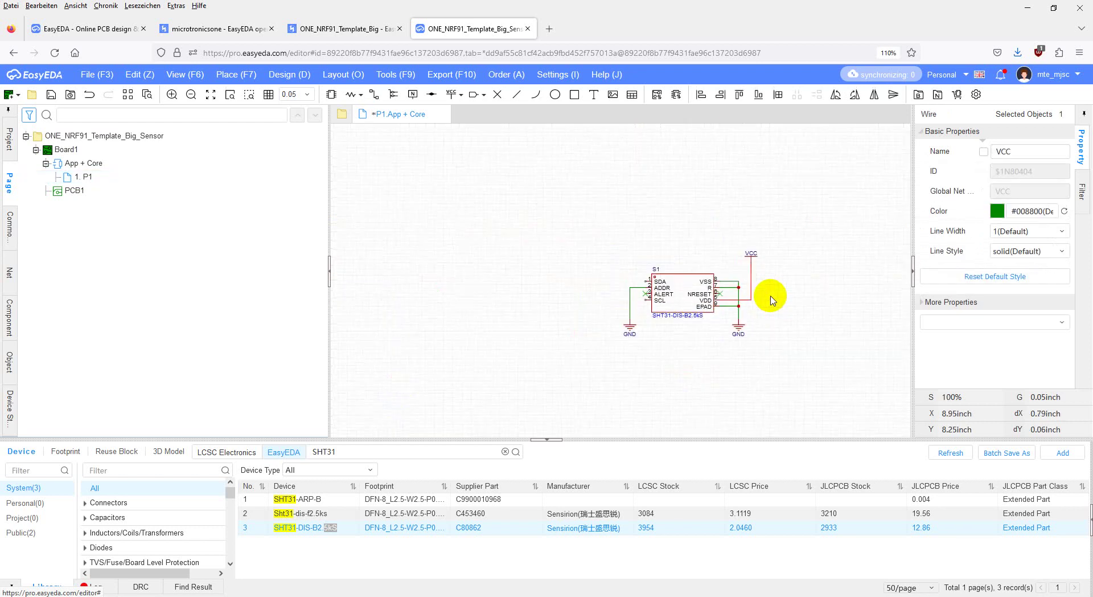
pyautogui.moveTo(774, 294); pyautogui.dragTo(469, 248, button='right')
pyautogui.scroll(4, 649, 265)
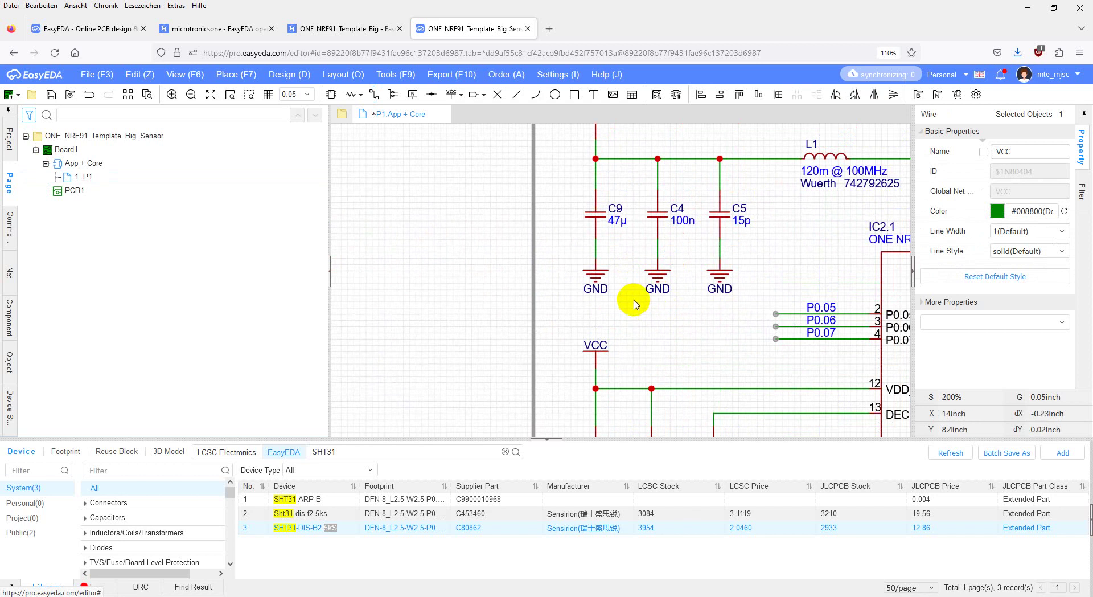
pyautogui.moveTo(633, 298); pyautogui.dragTo(705, 179)
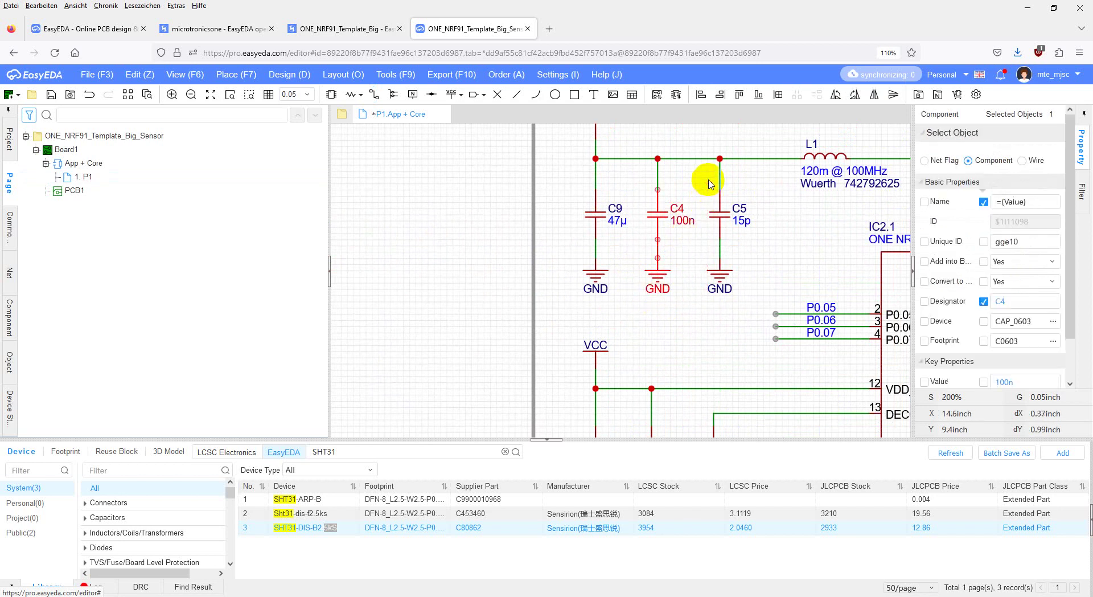
pyautogui.hotkey('ctrl', 'c')
pyautogui.scroll(-5, 489, 296)
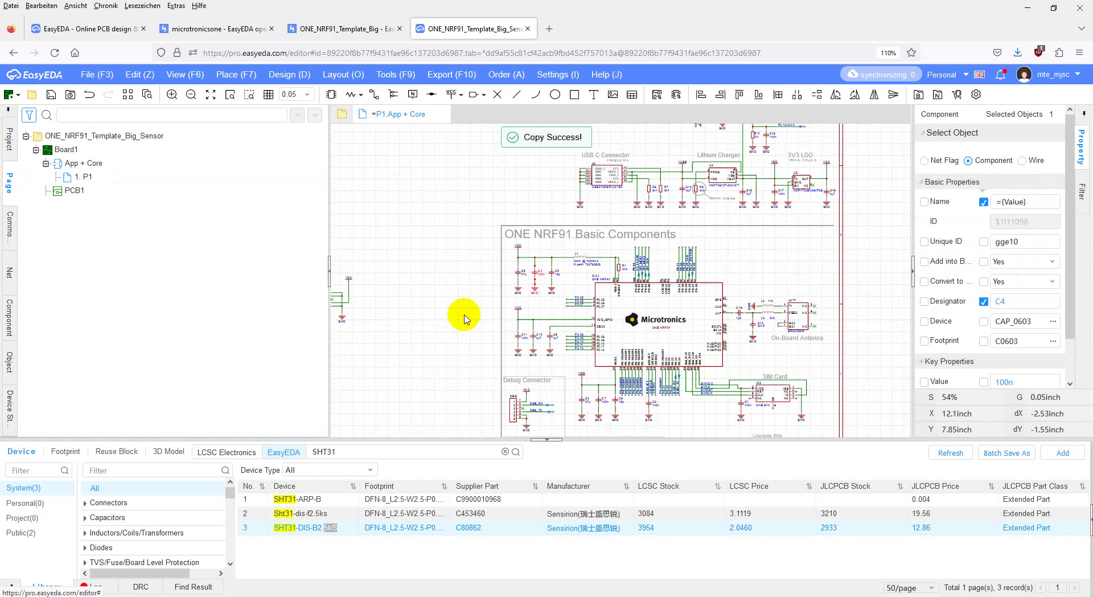
pyautogui.moveTo(464, 319); pyautogui.dragTo(546, 295, button='right')
pyautogui.scroll(6, 625, 274)
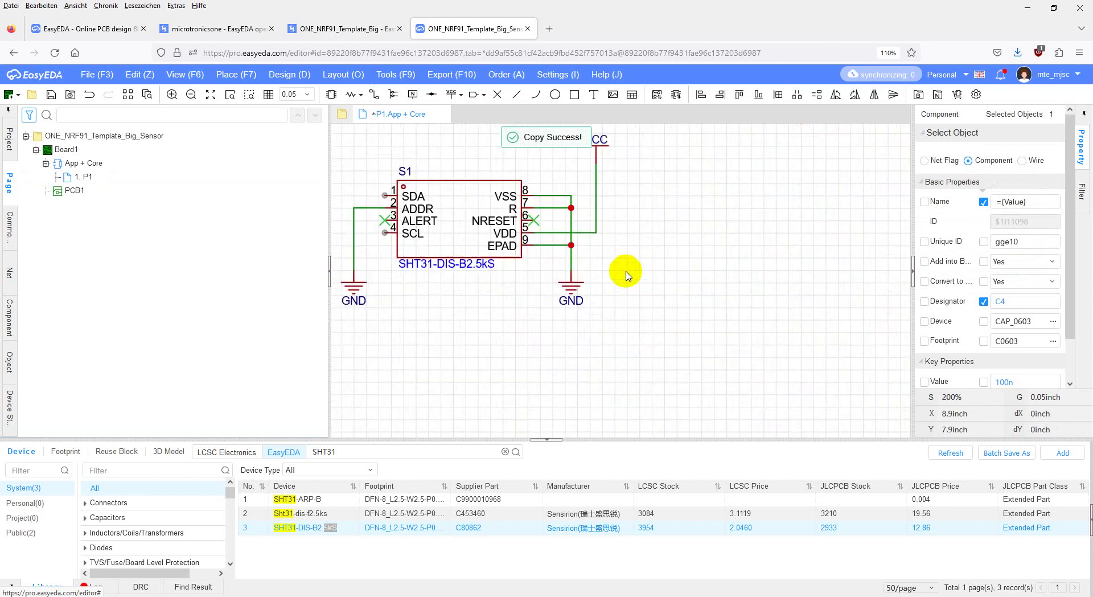
pyautogui.hotkey('ctrl', 'v')
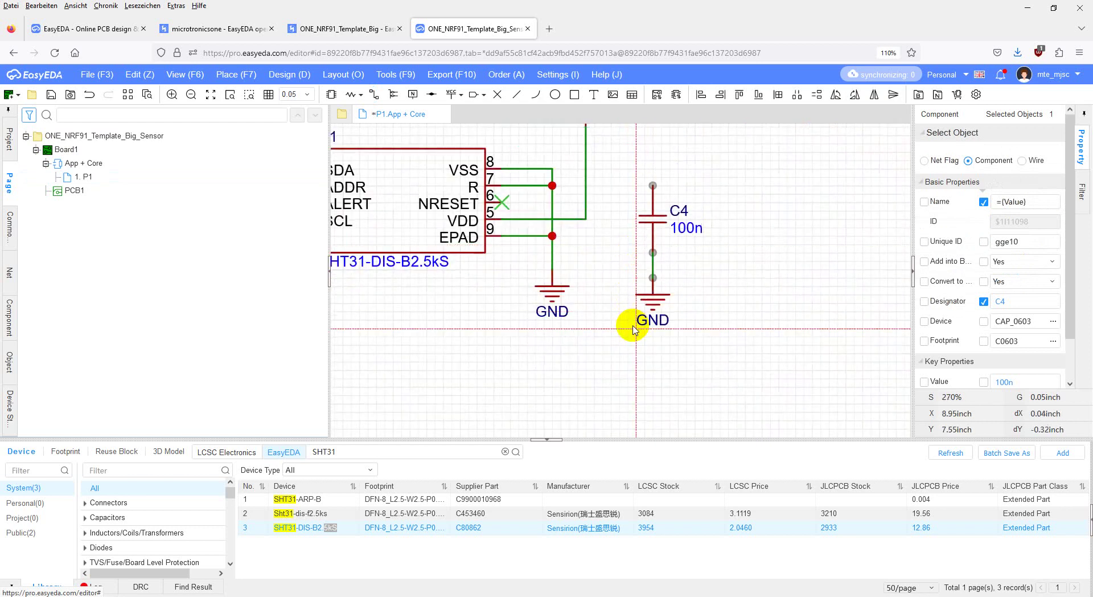
pyautogui.click(634, 323)
# - Wire the open end of the sensor's 100n capacitor to the VCC line
pyautogui.moveTo(744, 250); pyautogui.dragTo(757, 375, button='right')
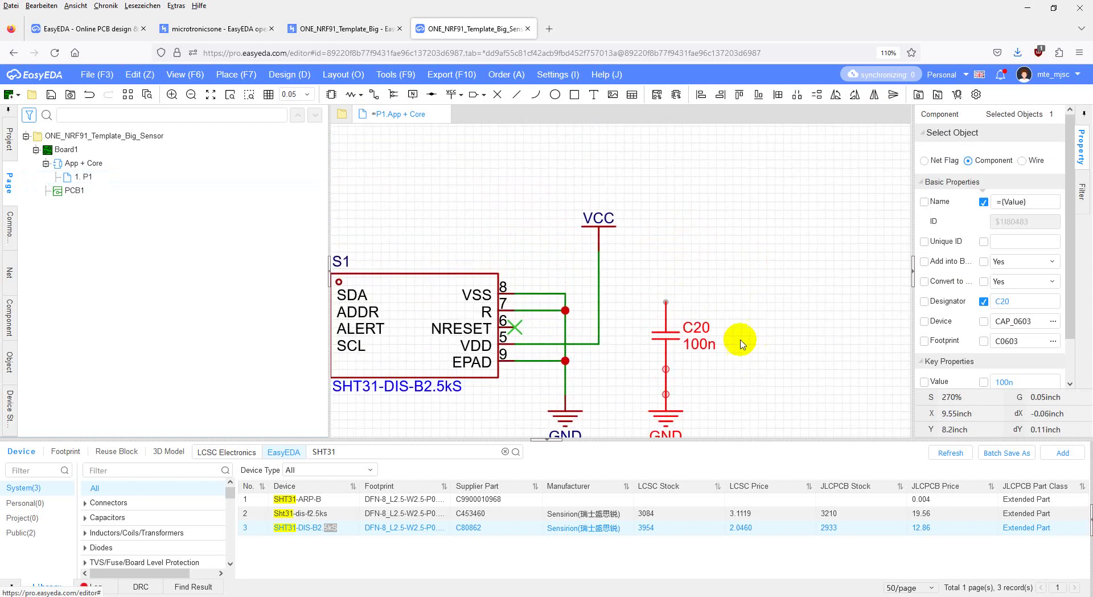
pyautogui.hotkey('alt', 'w')
pyautogui.click(665, 302)
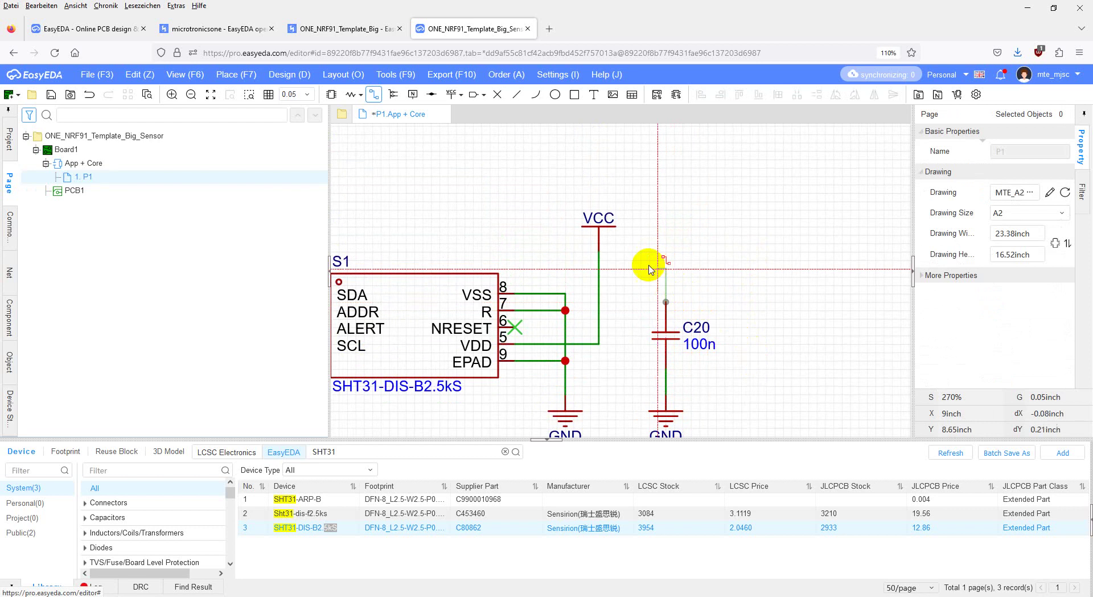
pyautogui.click(599, 277)
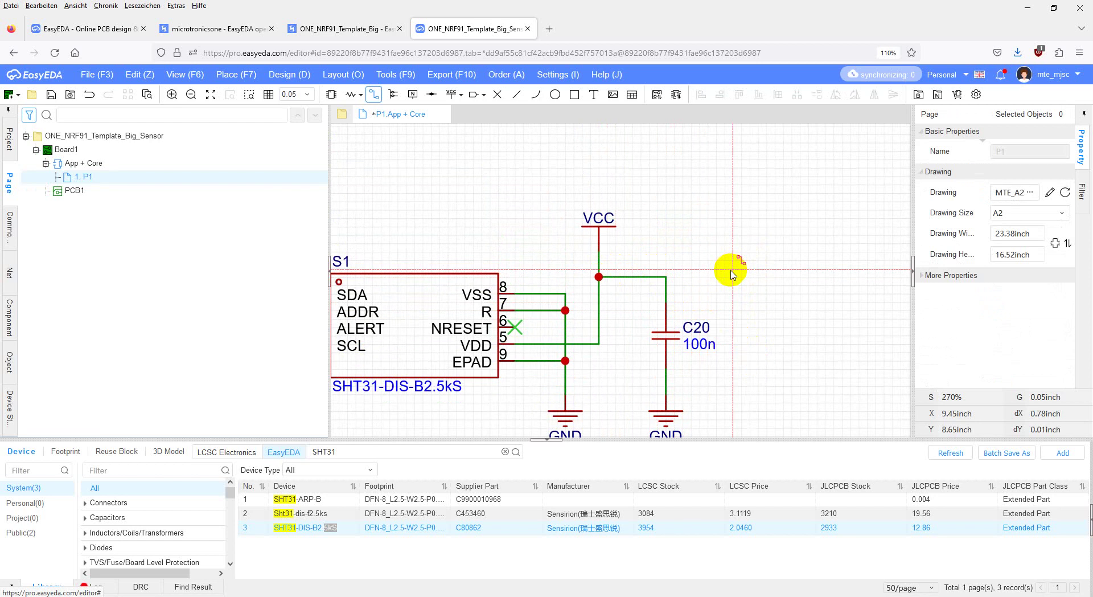
# - Copy the 2k2 resistor R9 from the lithium charger circuit and place a copy near the sensor's SDA pin side
pyautogui.scroll(-5, 732, 273)
pyautogui.moveTo(771, 264); pyautogui.dragTo(413, 299, button='right')
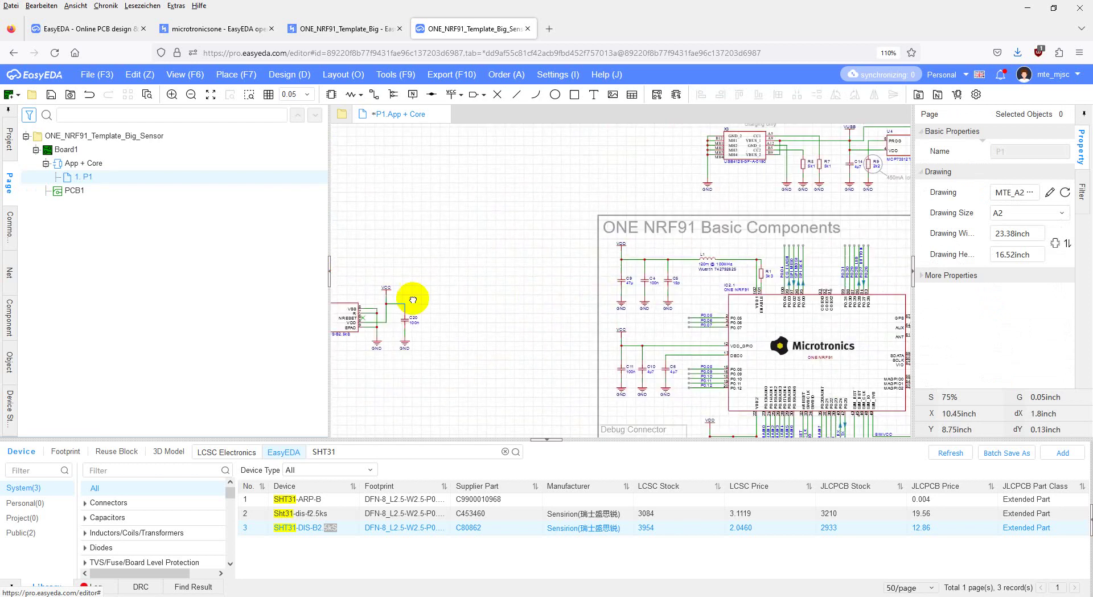
pyautogui.scroll(8, 805, 232)
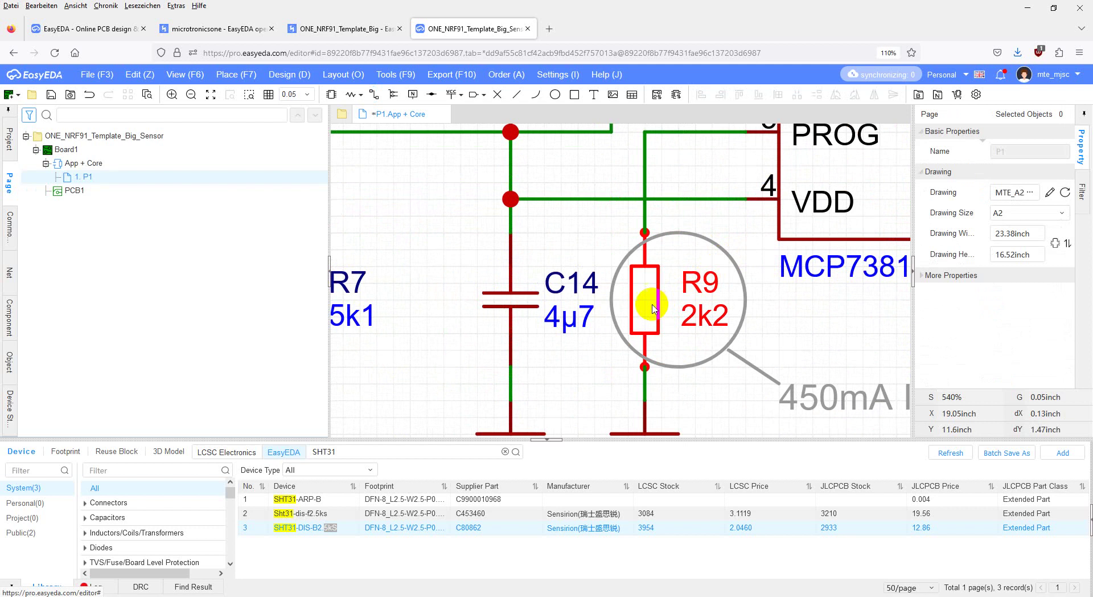
pyautogui.click(651, 308)
pyautogui.hotkey('ctrl', 'c')
pyautogui.scroll(-10, 650, 307)
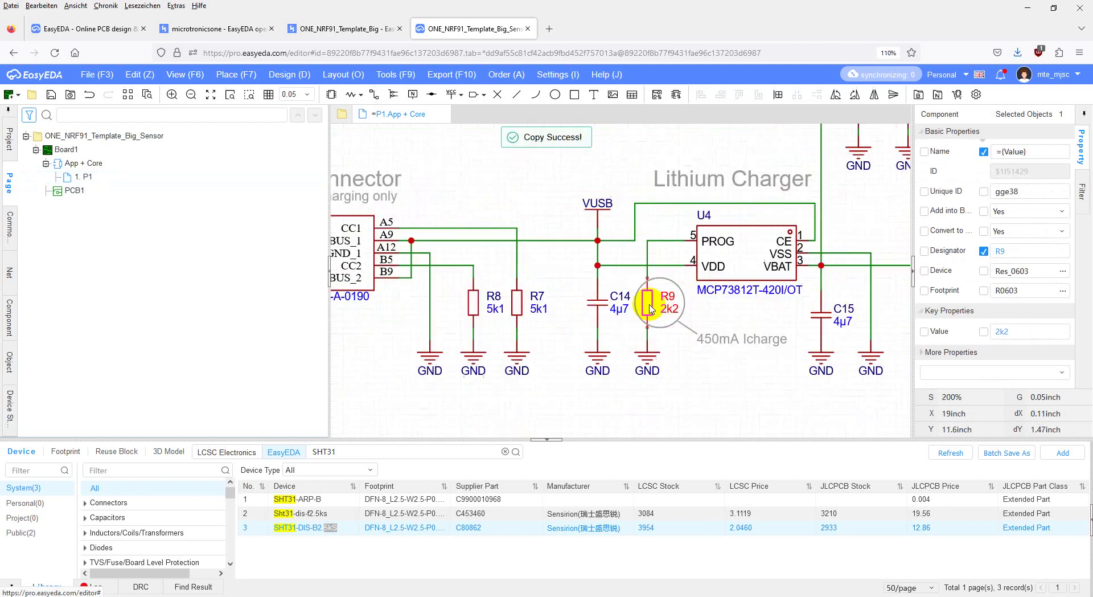
pyautogui.scroll(3, 624, 310)
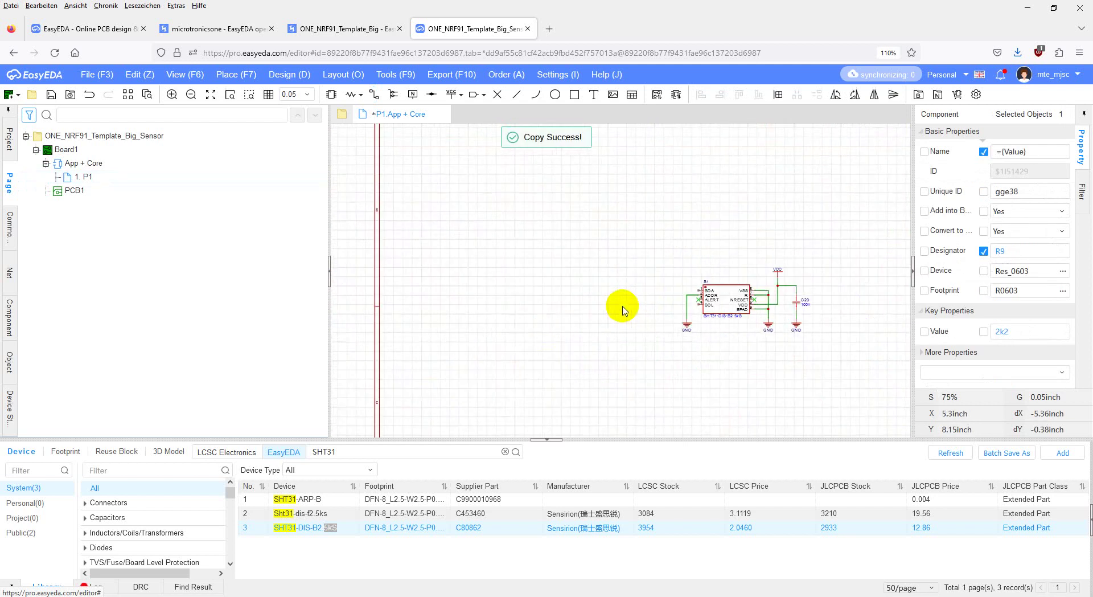
pyautogui.scroll(3, 593, 305)
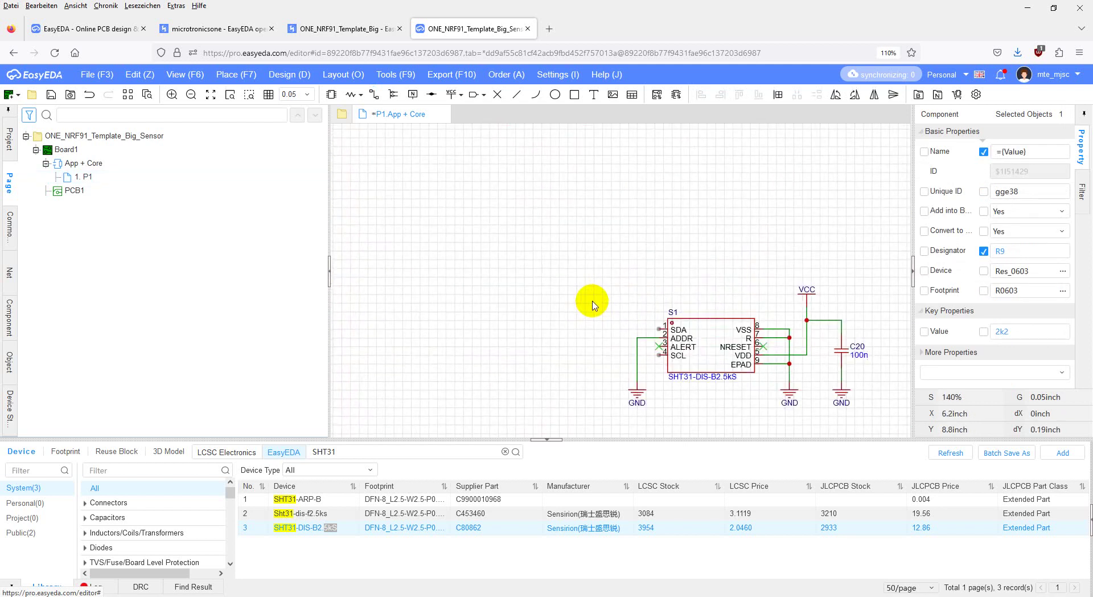
pyautogui.moveTo(596, 308); pyautogui.dragTo(620, 261, button='right')
pyautogui.hotkey('ctrl', 'v')
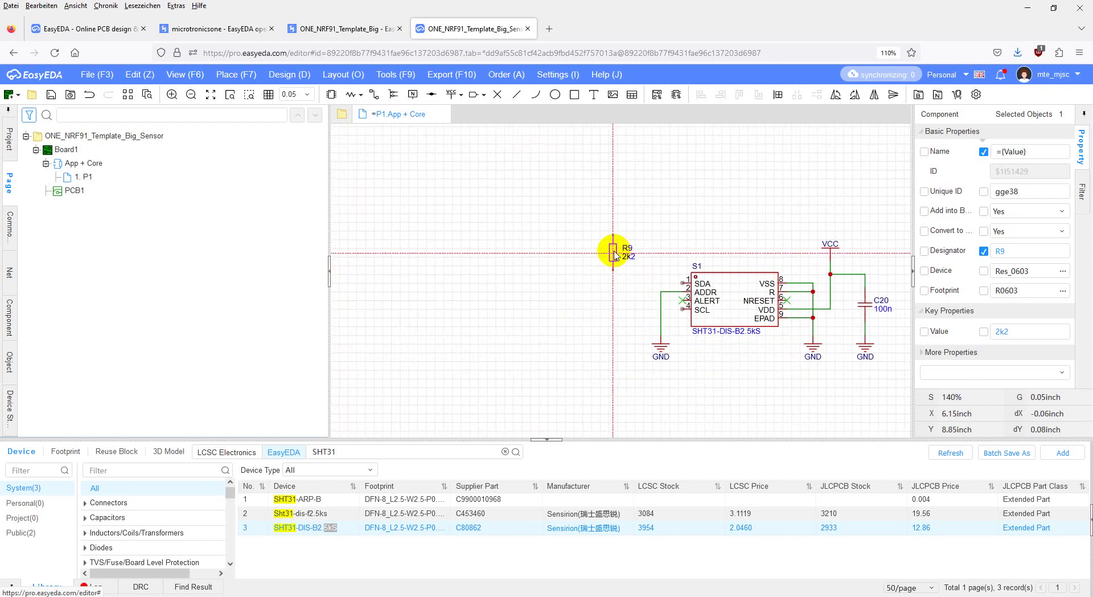
pyautogui.click(615, 255)
pyautogui.scroll(2, 640, 254)
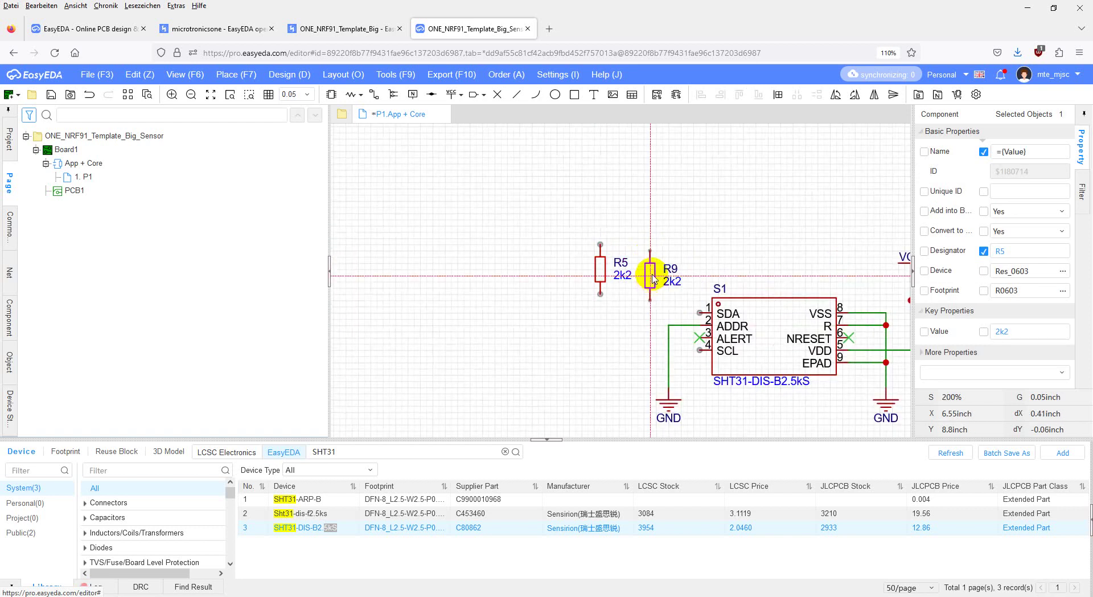
# - Place a second 2k2 resistor beside R5 and move both resistors above and to the left of the sensor's SDA pin
pyautogui.click(642, 272)
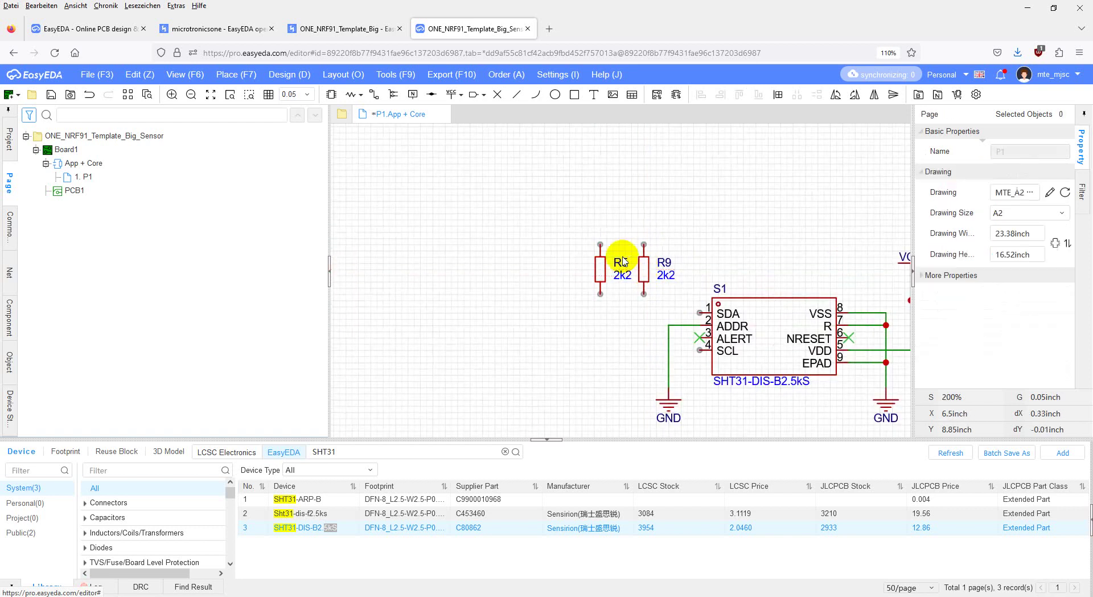
pyautogui.moveTo(572, 236); pyautogui.dragTo(605, 271)
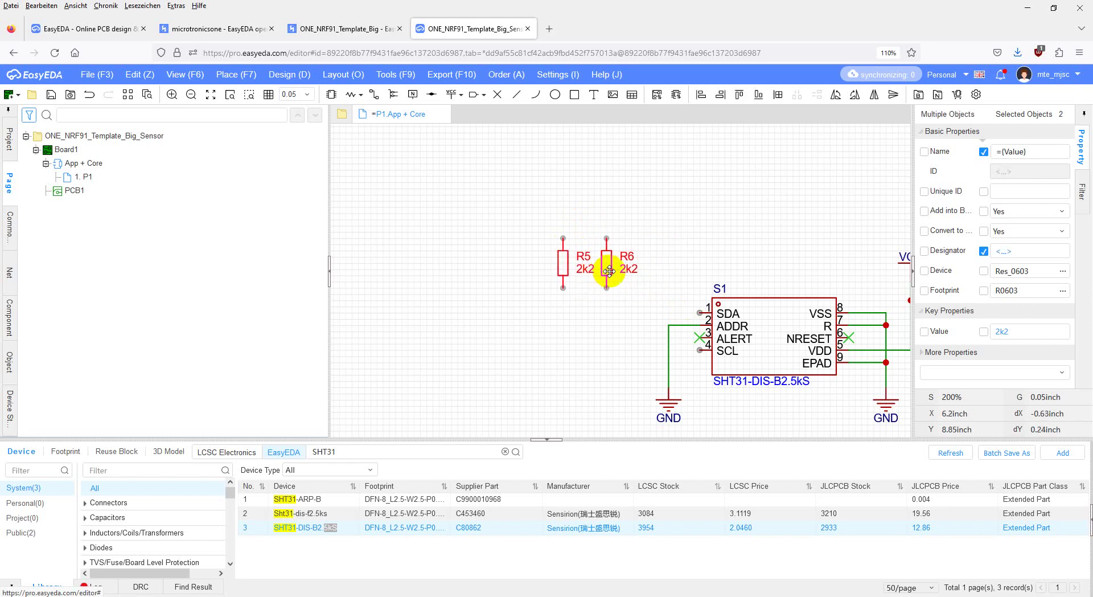
pyautogui.click(711, 236)
# - Copy the sensor's VCC flag and place one copy above each of the two 2k2 resistors
pyautogui.moveTo(789, 251); pyautogui.dragTo(670, 212, button='right')
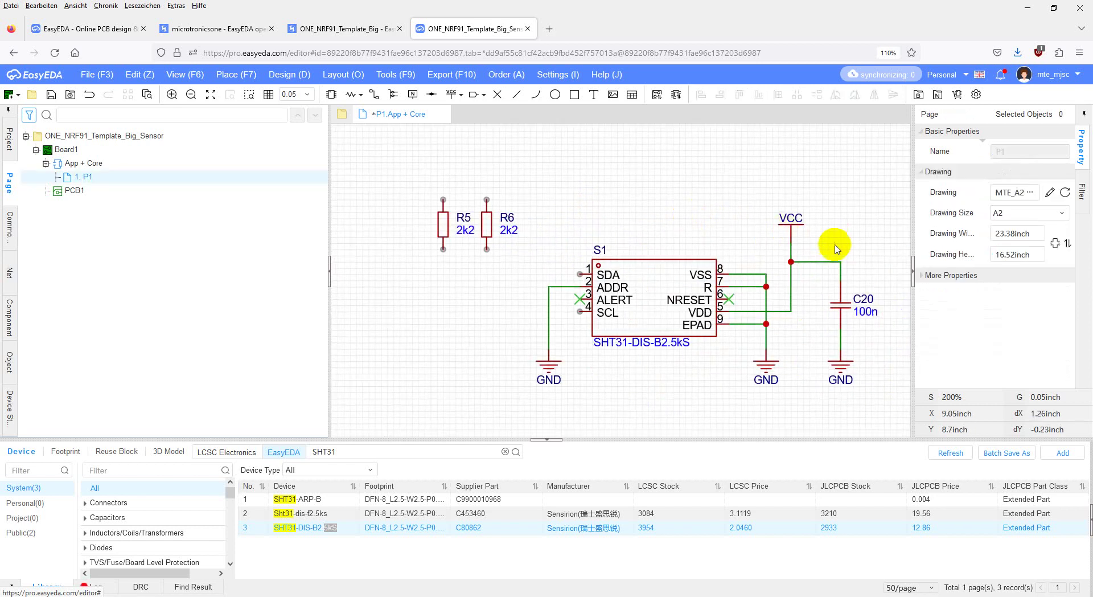
pyautogui.click(791, 238)
pyautogui.hotkey('ctrl', 'c')
pyautogui.hotkey('ctrl', 'v')
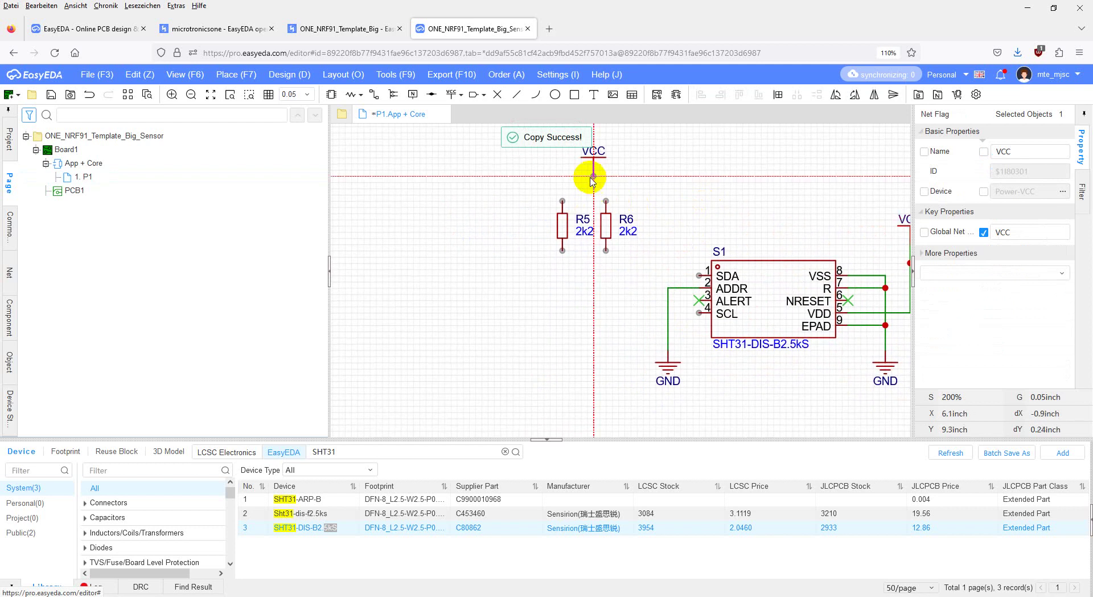
pyautogui.click(563, 182)
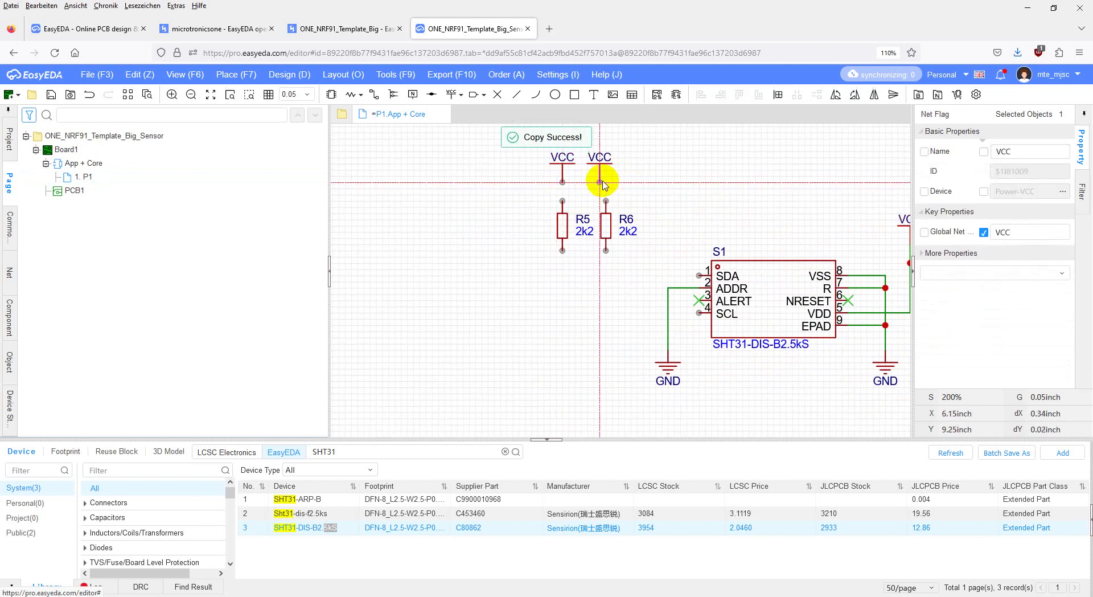
pyautogui.click(606, 183)
pyautogui.press('Escape')
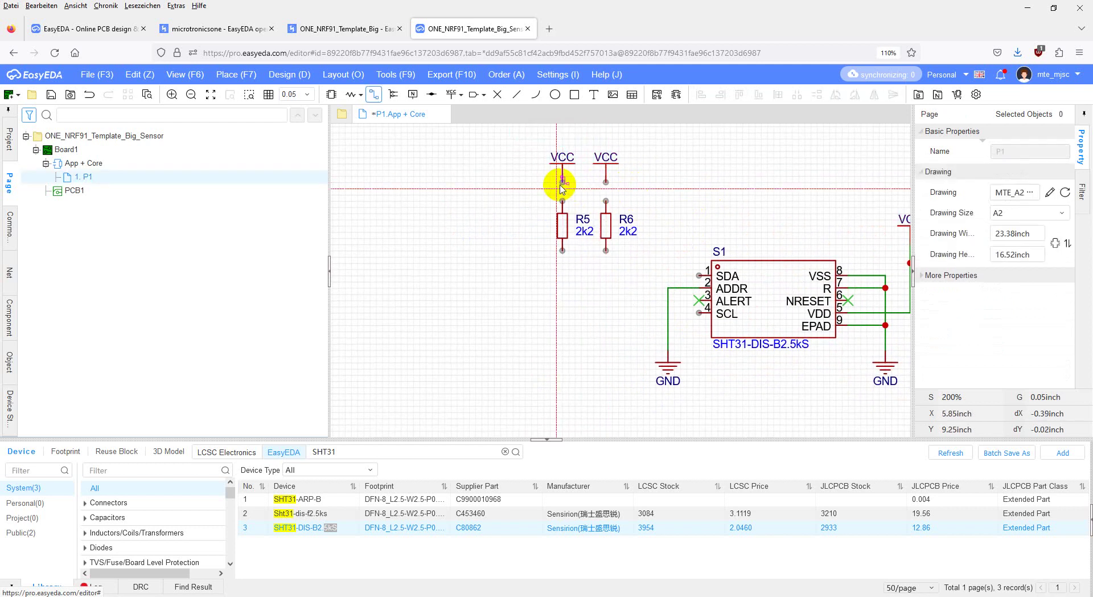
# - Wire each new VCC flag to the upper end of the 2k2 resistor below it
pyautogui.click(563, 182)
pyautogui.click(562, 201)
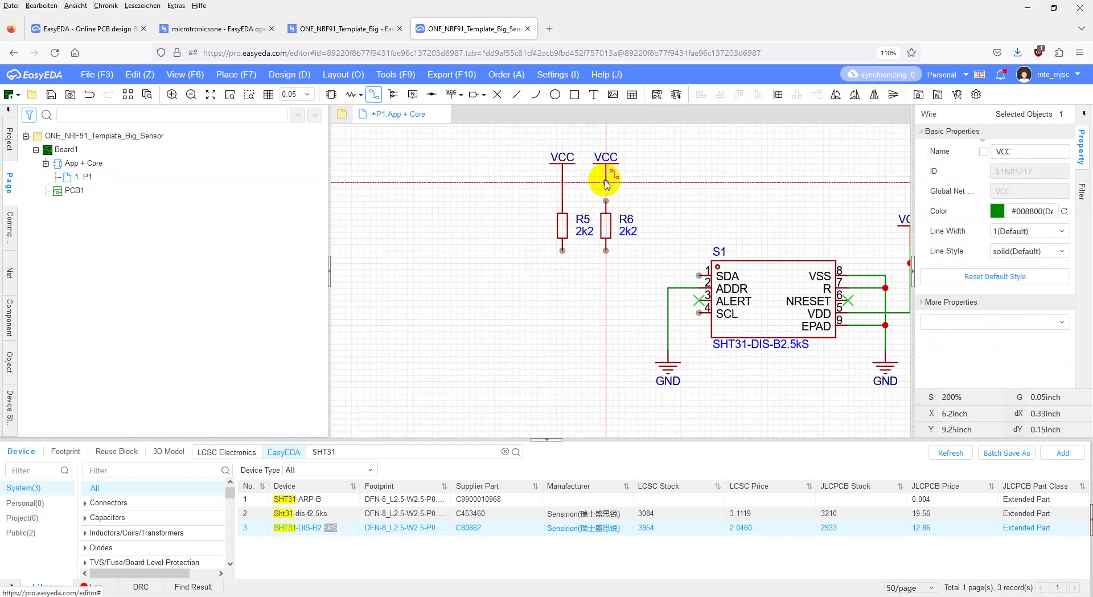
pyautogui.click(606, 181)
pyautogui.click(606, 200)
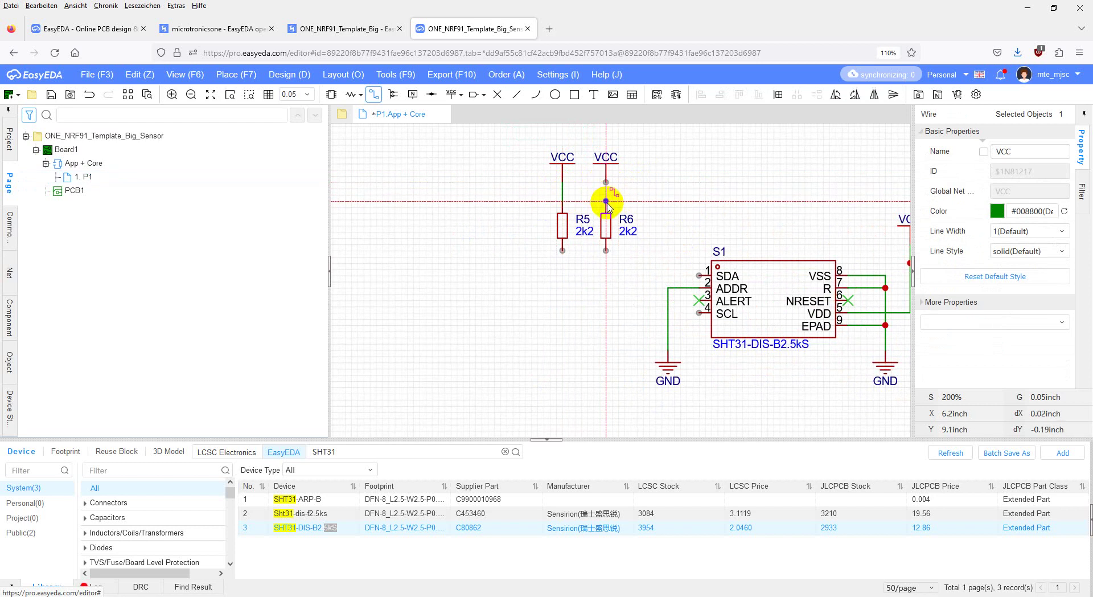
# - Wire the lower end of R6 to the sensor's SDA pin and the lower end of R5 to its SCL pin
pyautogui.click(606, 251)
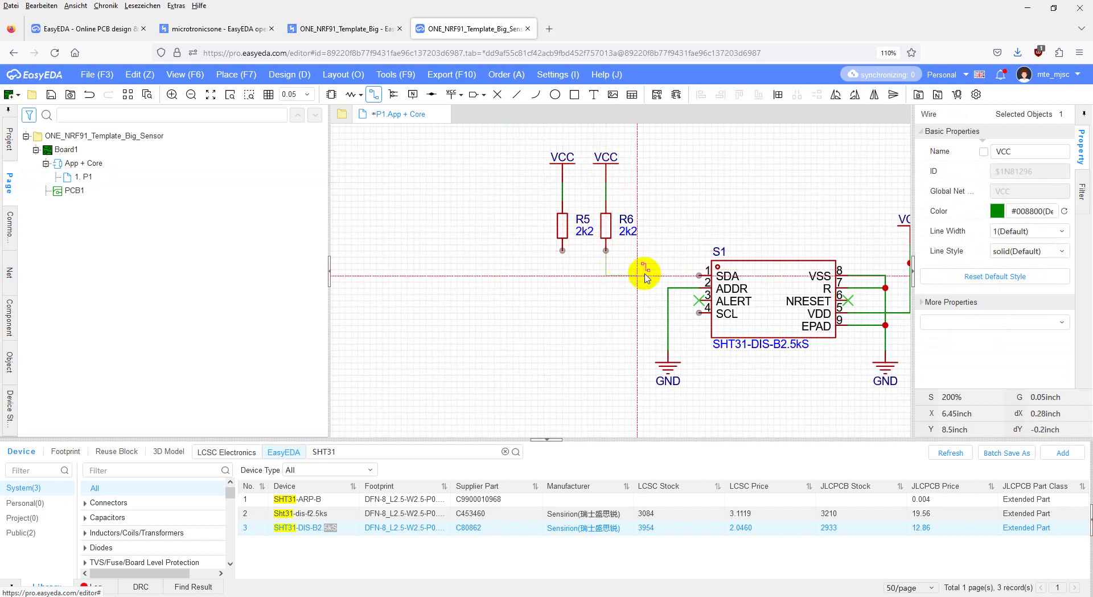
pyautogui.click(706, 275)
pyautogui.click(700, 312)
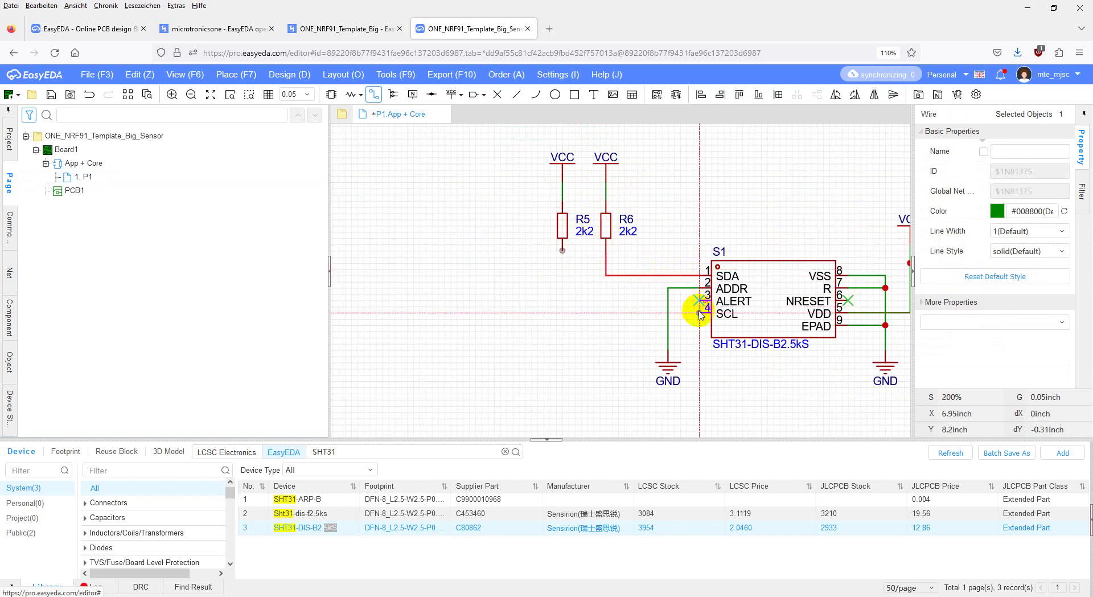
pyautogui.click(562, 251)
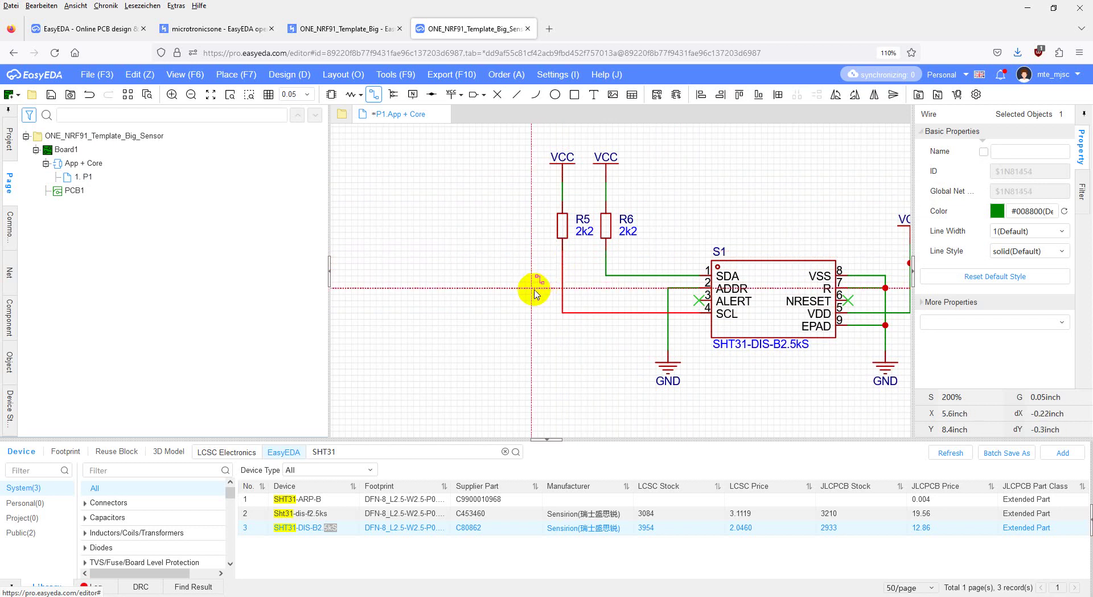
pyautogui.press('Escape')
# - Open the ONE NRF9160 article under Hardware Overview in the Microtronics documentation in a new browser tab
pyautogui.scroll(-2, 535, 293)
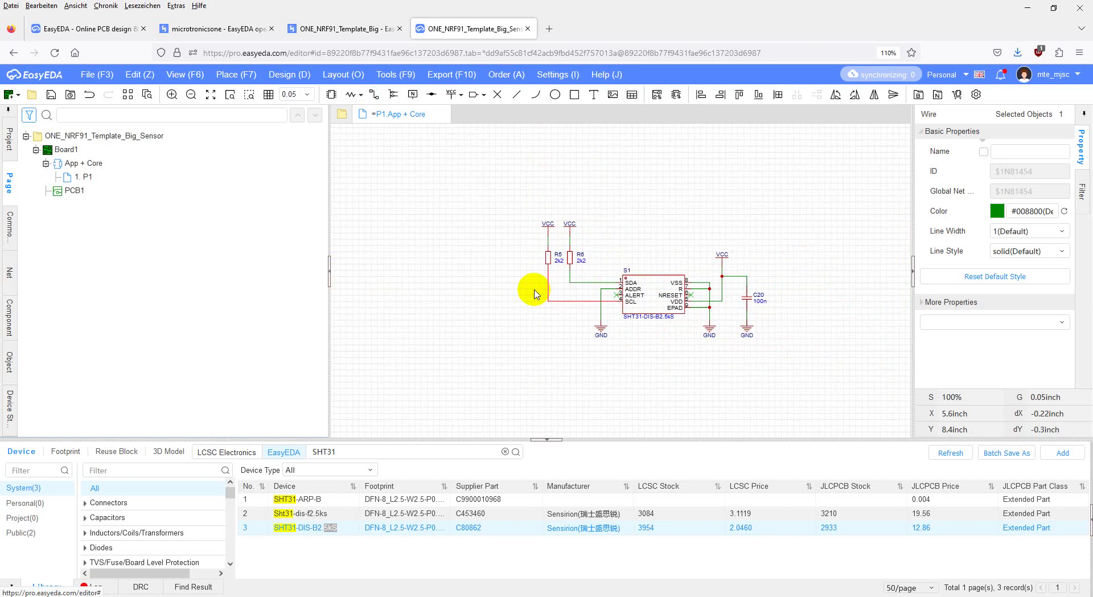
pyautogui.moveTo(677, 344); pyautogui.dragTo(228, 315, button='right')
pyautogui.moveTo(647, 284); pyautogui.dragTo(385, 254, button='right')
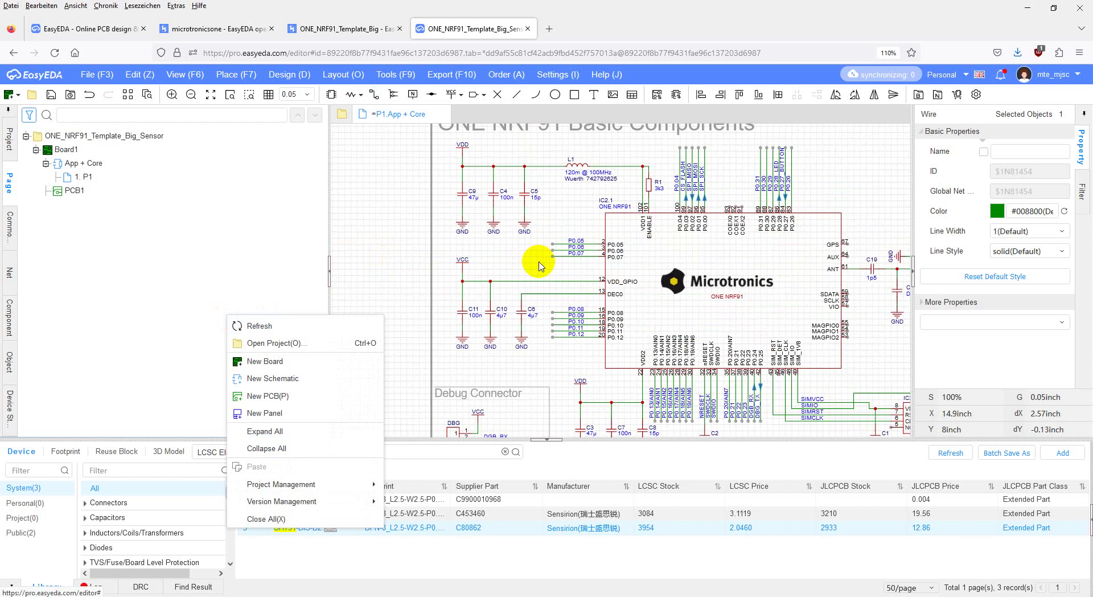
pyautogui.click(548, 29)
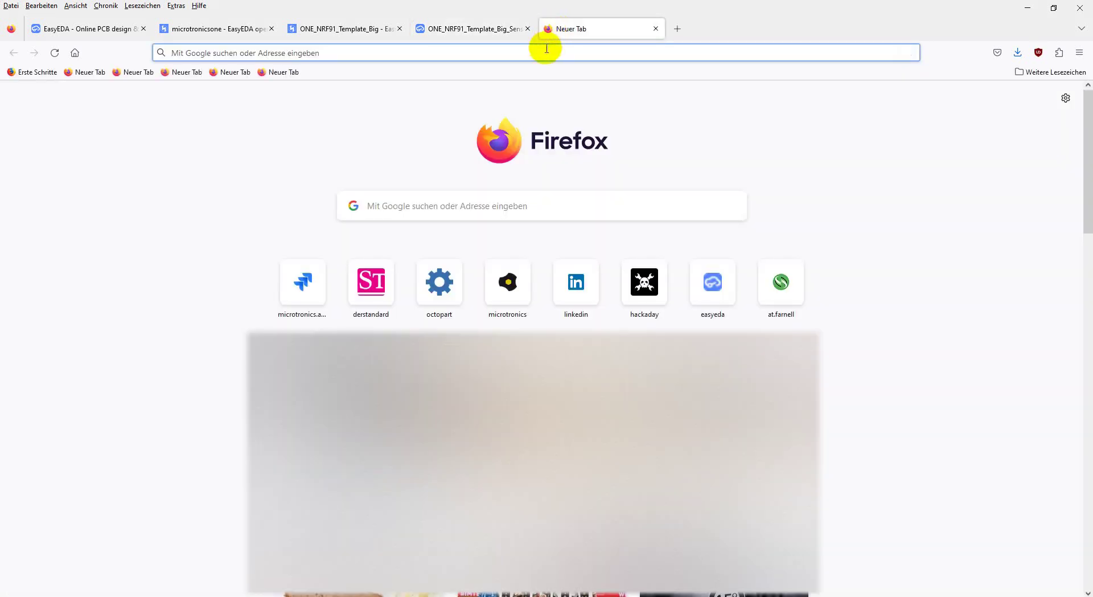
pyautogui.click(547, 52)
pyautogui.hotkey('ctrl', 'v')
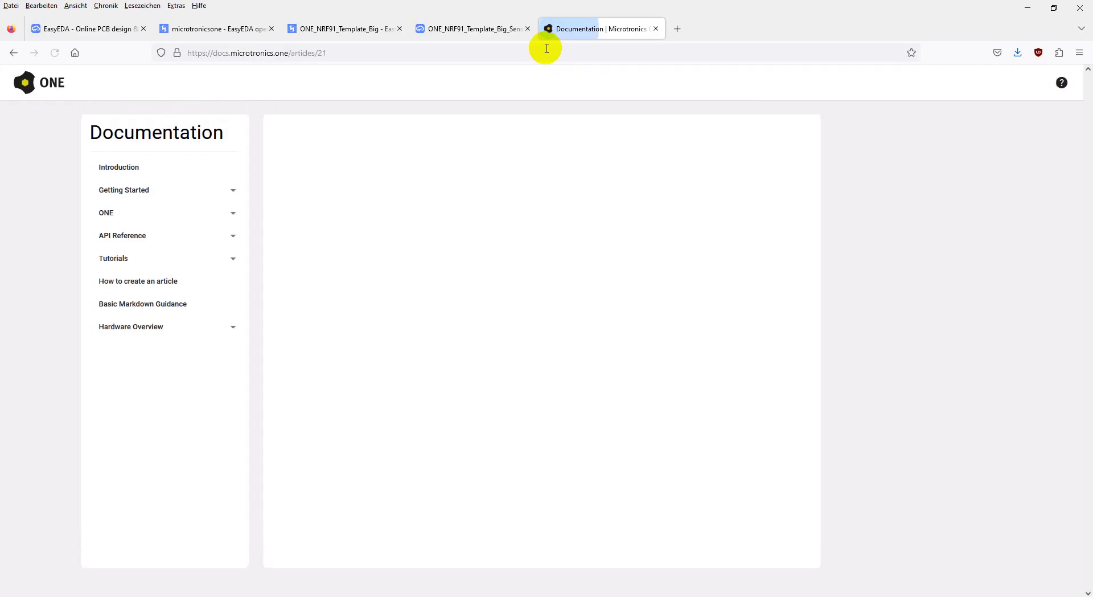
pyautogui.click(152, 326)
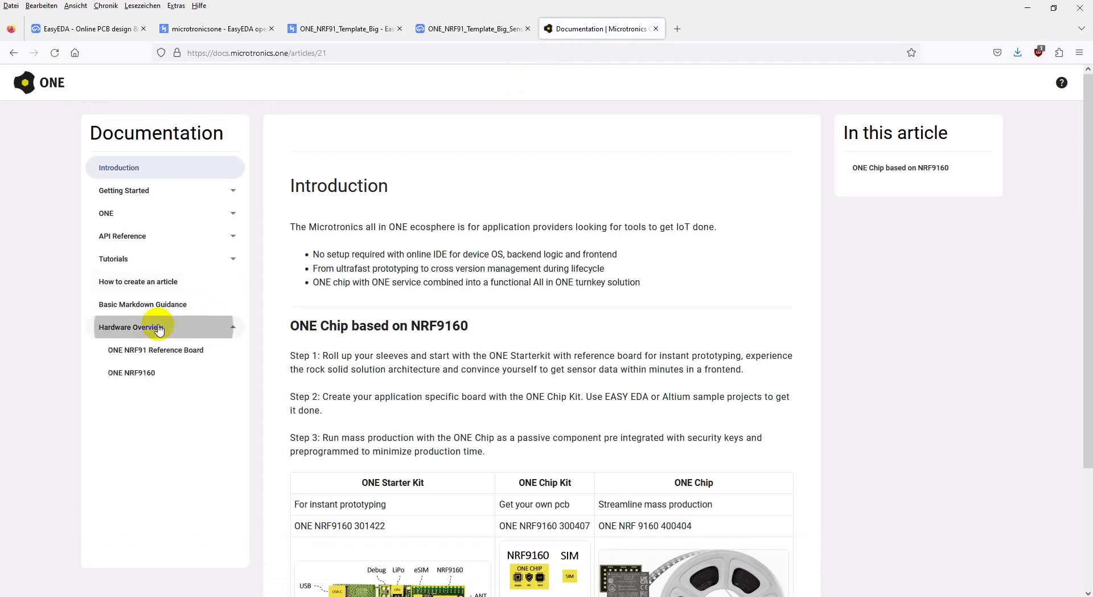
pyautogui.click(140, 376)
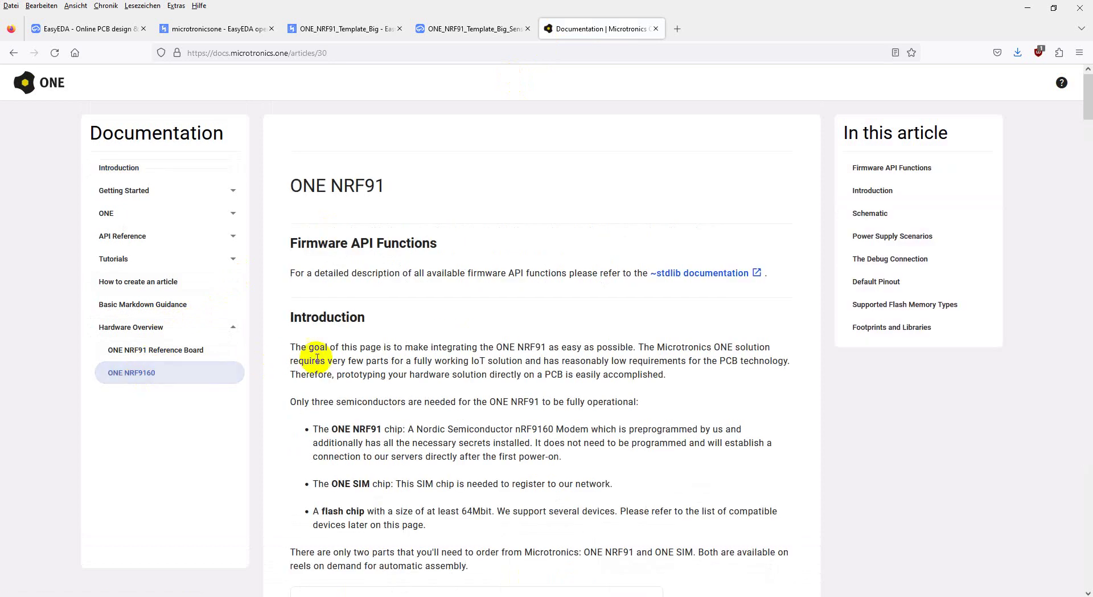
# - Examine the Default Pinout table of the ONE NRF91 article for the I²C SDA and SCL pins
pyautogui.scroll(-10, 439, 368)
pyautogui.scroll(-20, 439, 380)
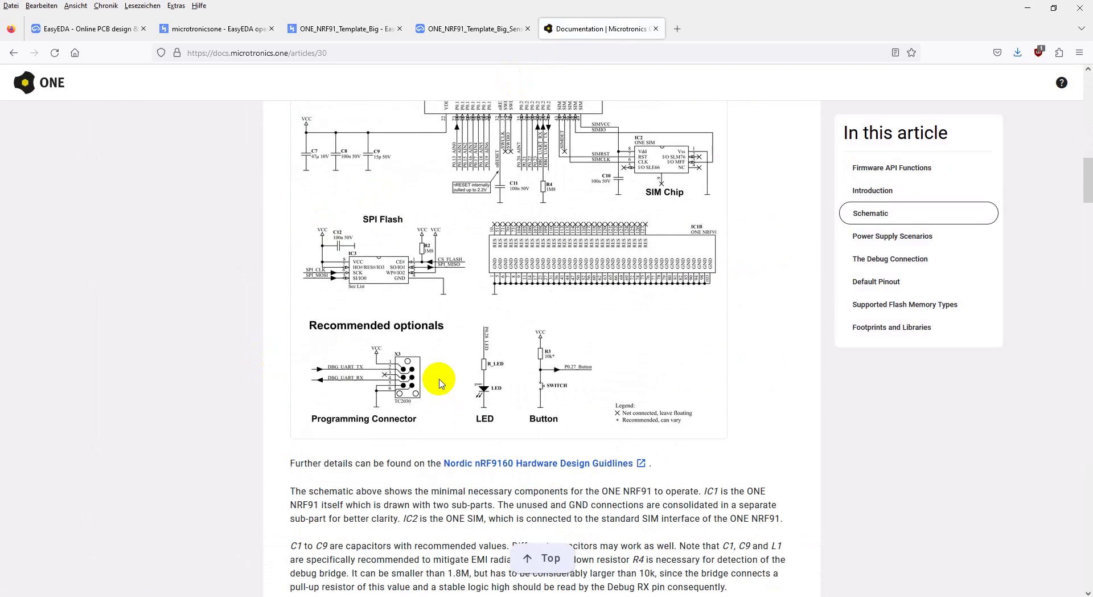
pyautogui.scroll(-20, 440, 379)
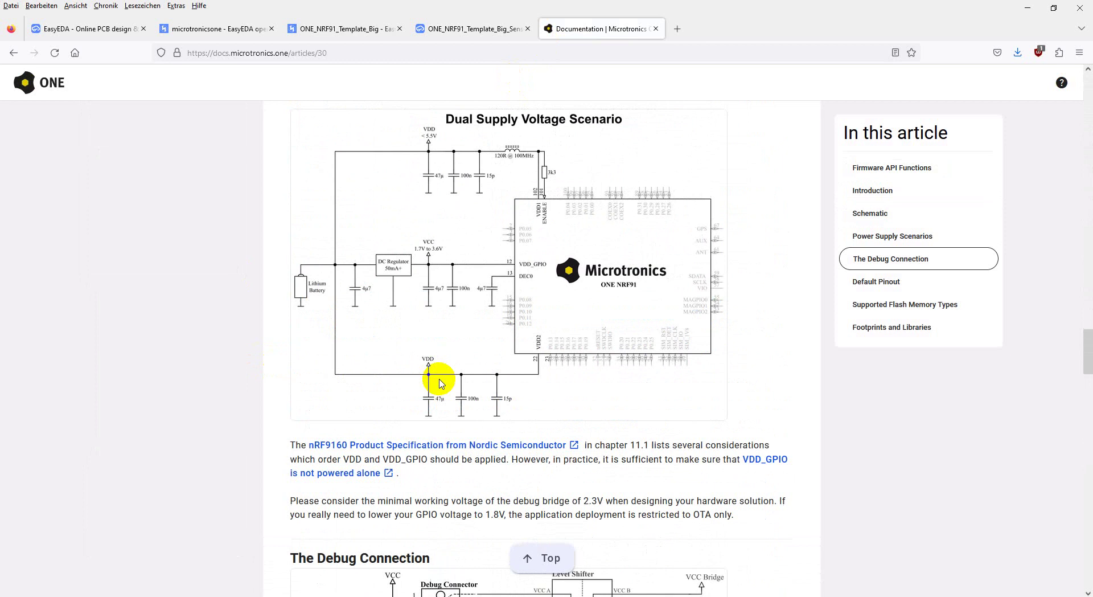
pyautogui.scroll(5, 439, 383)
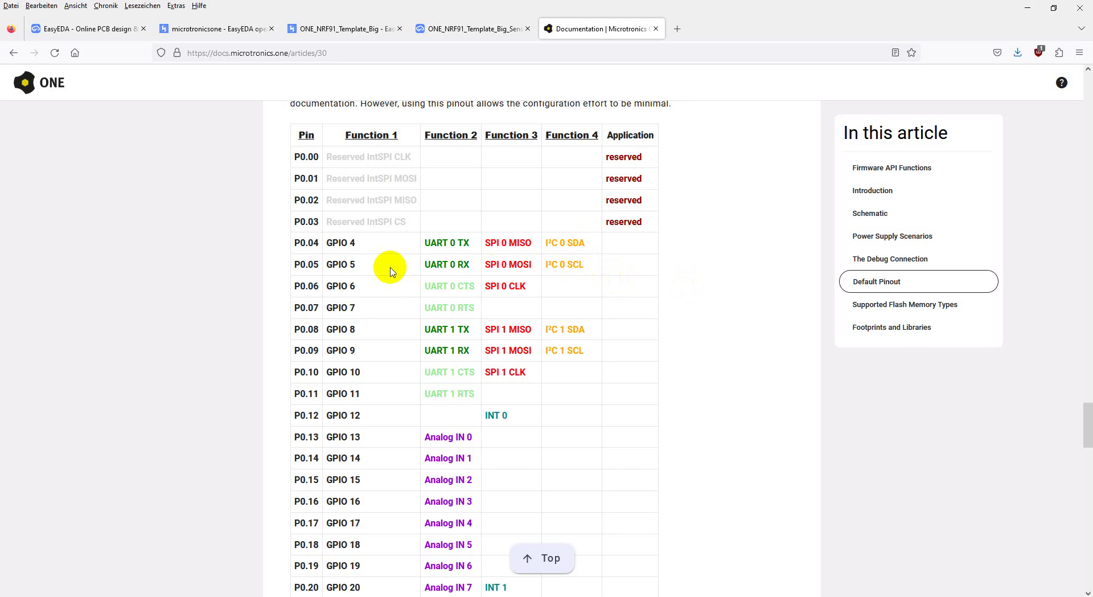
# - Switch back to the EasyEDA schematic, copy the P0.04 and P0.05 net labels from the ONE NRF91 chip and place the copies above the sensor
pyautogui.click(476, 29)
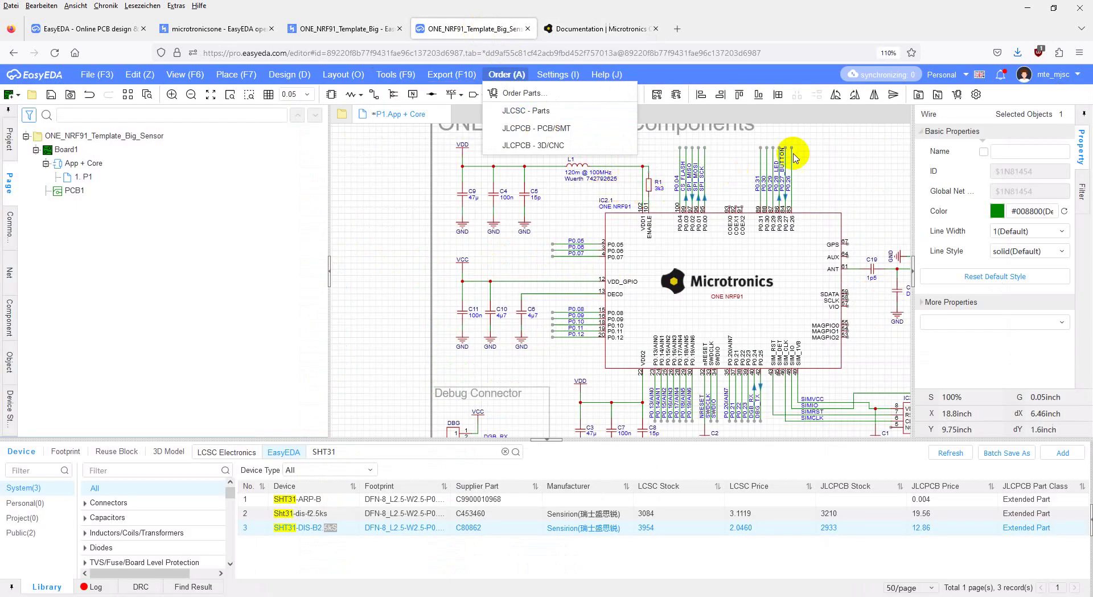
pyautogui.click(870, 170)
pyautogui.scroll(5, 722, 178)
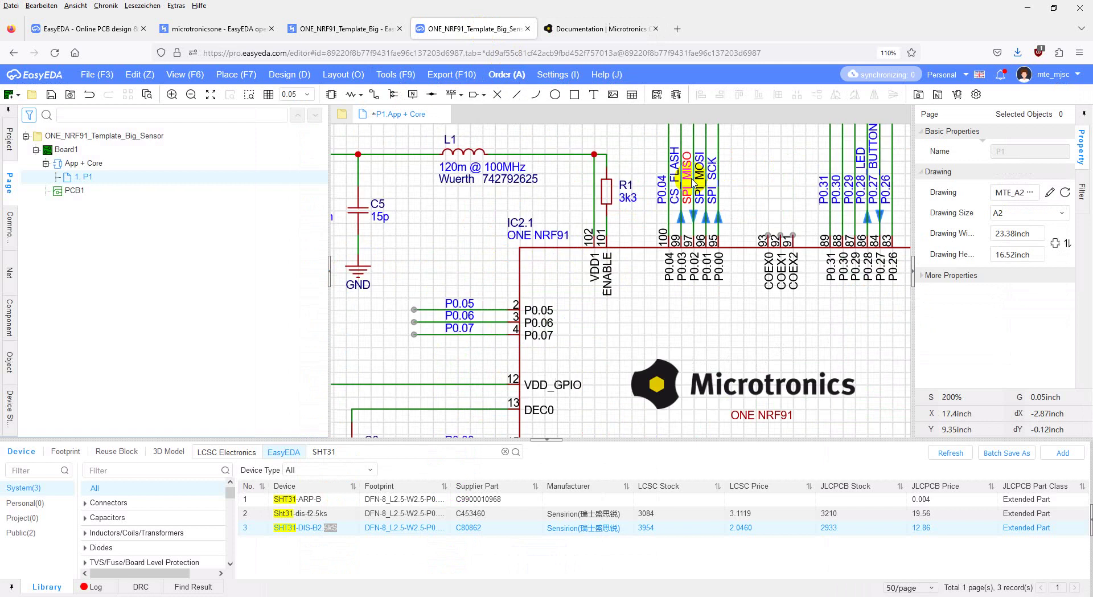
pyautogui.click(662, 188)
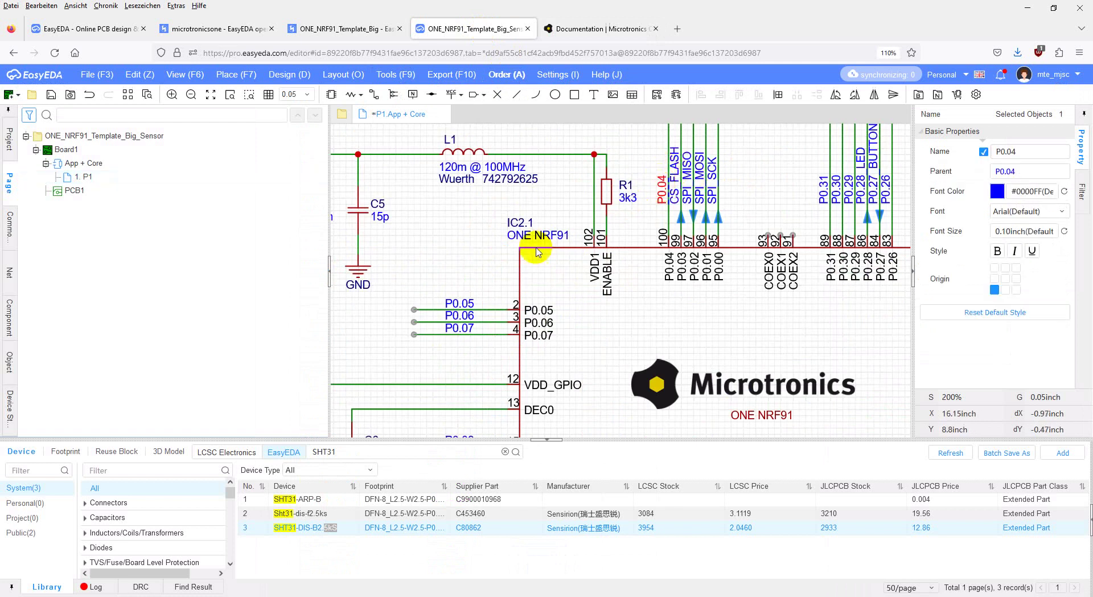
pyautogui.click(467, 302)
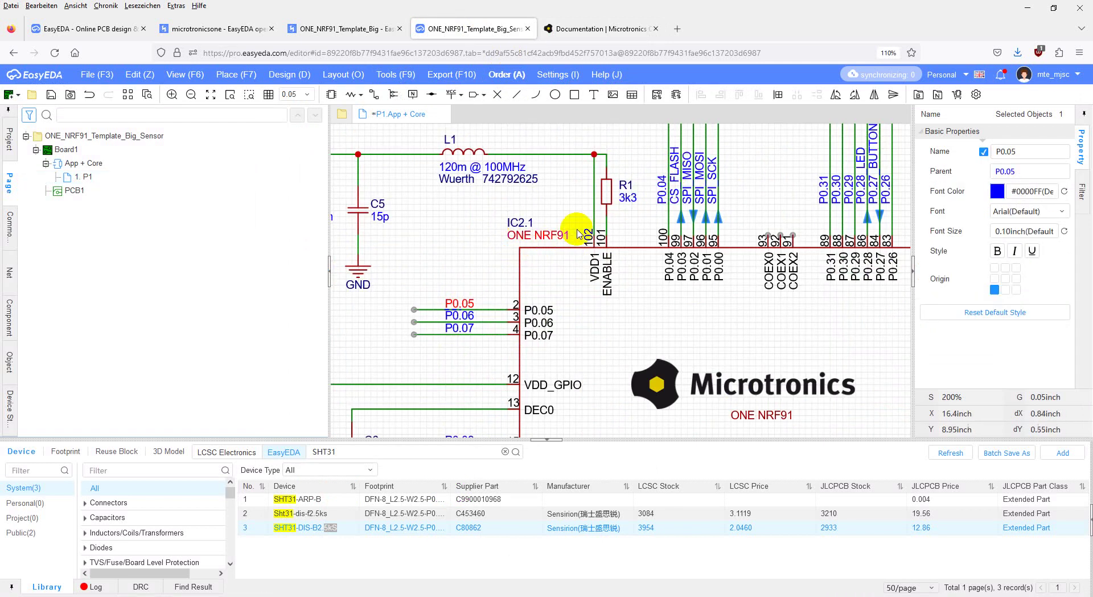
pyautogui.keyDown('ctrl'); pyautogui.click(661, 192); pyautogui.keyUp('ctrl')
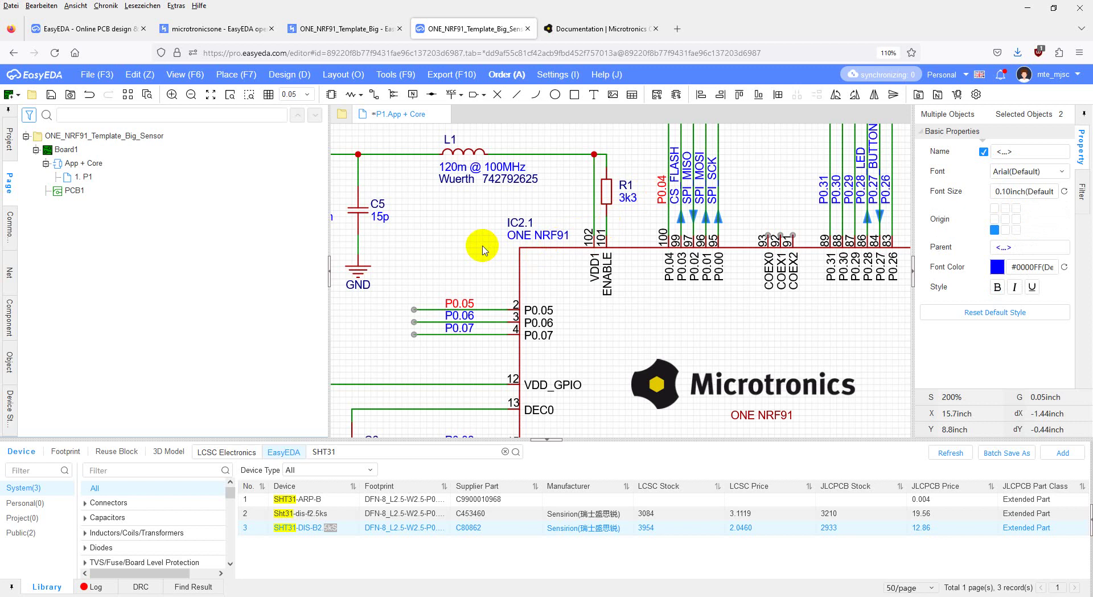
pyautogui.hotkey('ctrl', 'c')
pyautogui.scroll(-3, 482, 250)
pyautogui.moveTo(430, 273); pyautogui.dragTo(866, 213, button='right')
pyautogui.moveTo(555, 266); pyautogui.dragTo(612, 333, button='right')
pyautogui.click(627, 197)
pyautogui.hotkey('ctrl', 'v')
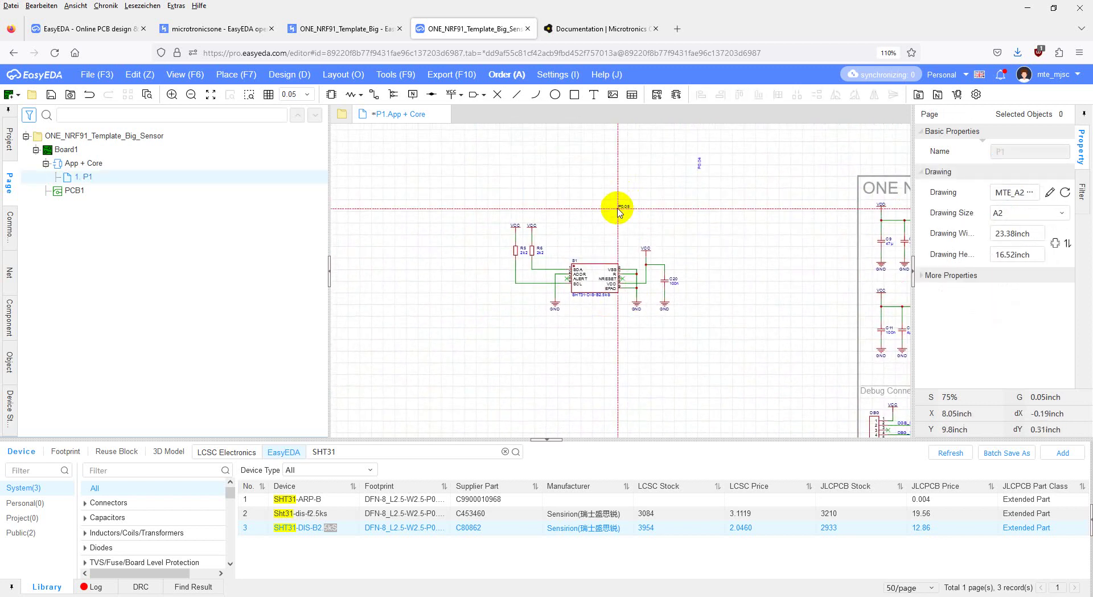
pyautogui.click(617, 213)
# - Turn the copied P0.04 net label horizontal and place it on the wire to the sensor's SDA pin
pyautogui.click(695, 168)
pyautogui.moveTo(695, 167); pyautogui.dragTo(547, 180)
pyautogui.scroll(3, 572, 234)
pyautogui.scroll(1, 573, 233)
pyautogui.moveTo(547, 262); pyautogui.dragTo(625, 153, button='right')
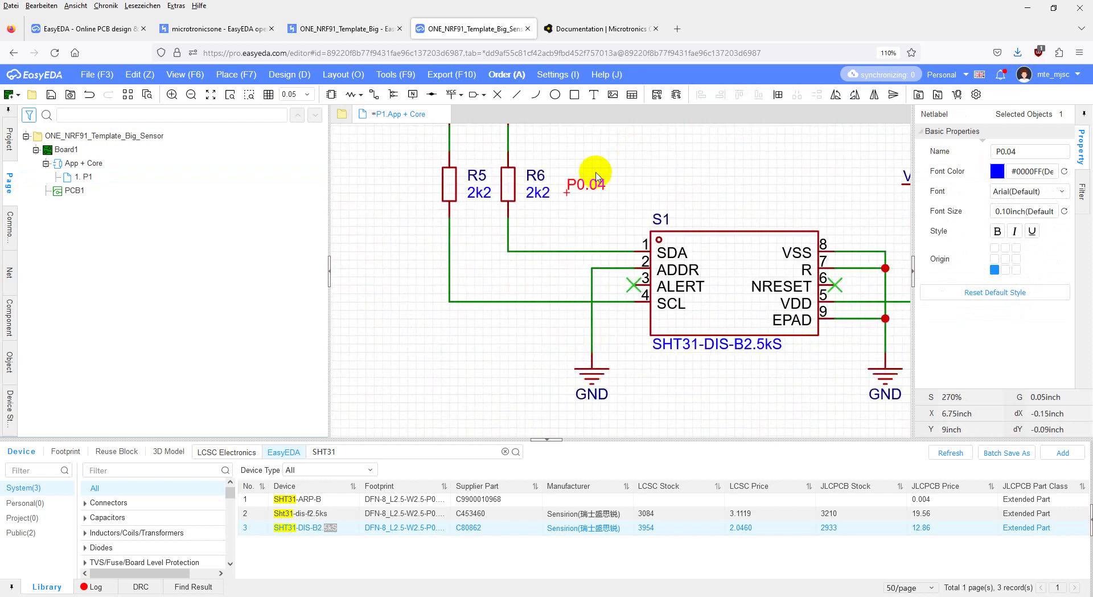
pyautogui.moveTo(582, 181); pyautogui.dragTo(569, 230)
pyautogui.click(569, 233)
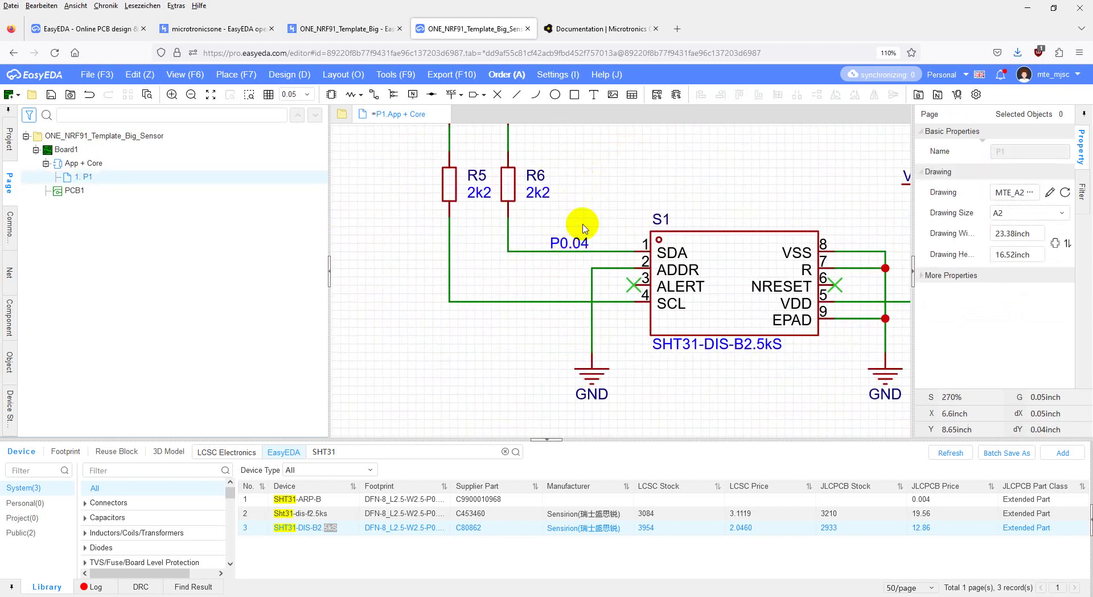
# - Place the copied P0.05 net label on the wire to the sensor's SCL pin
pyautogui.scroll(-5, 598, 216)
pyautogui.scroll(3, 660, 174)
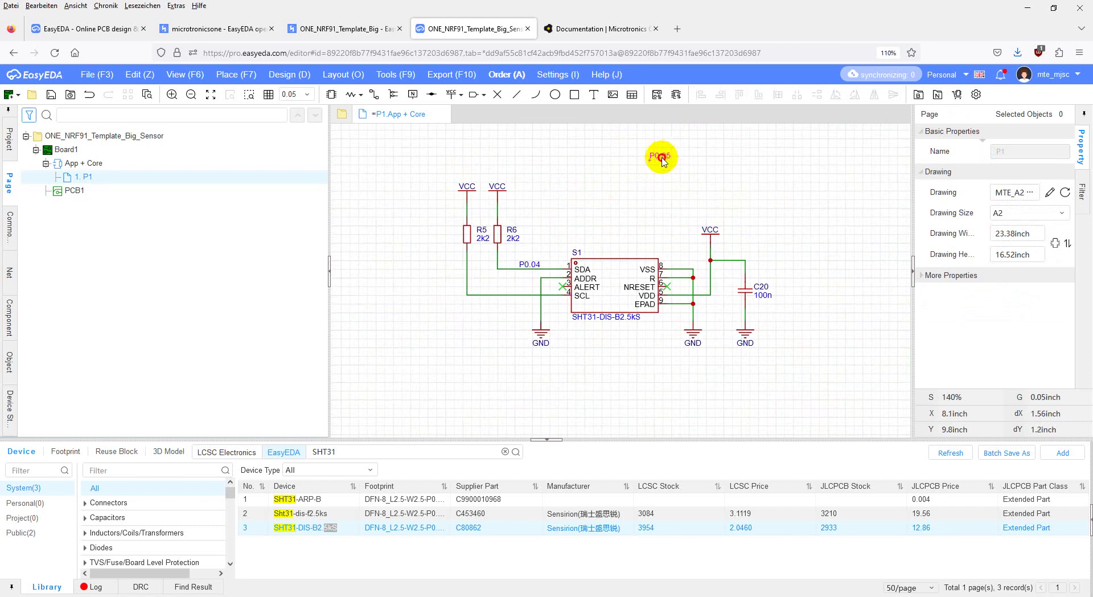
pyautogui.click(526, 292)
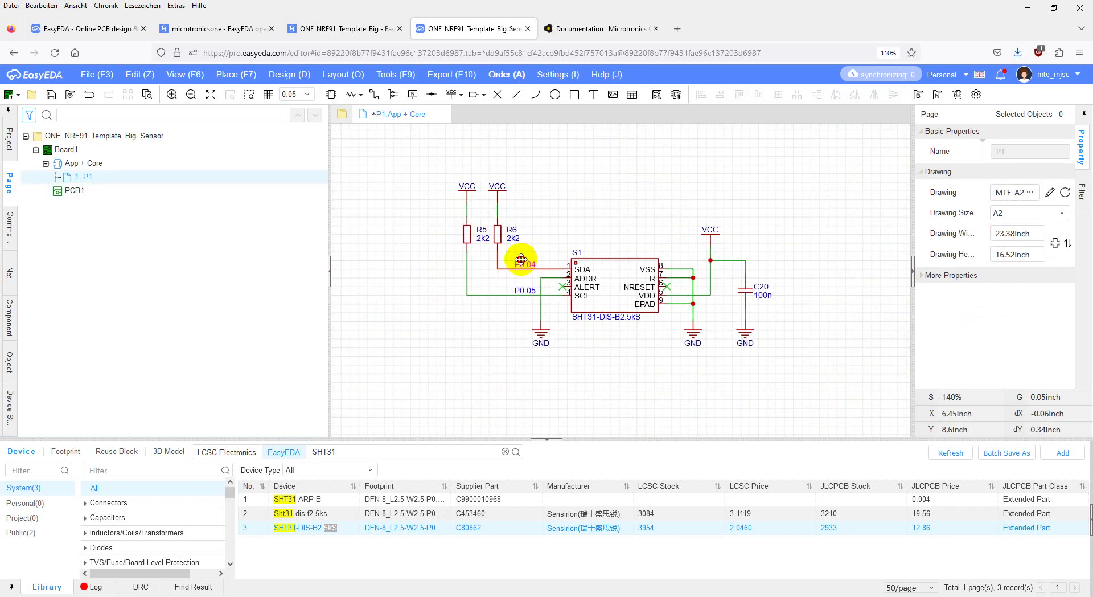
# - Check the sensor's P0.04 and P0.05 net labels against the default pinout table in the Microtronics documentation
pyautogui.click(521, 260)
pyautogui.click(599, 27)
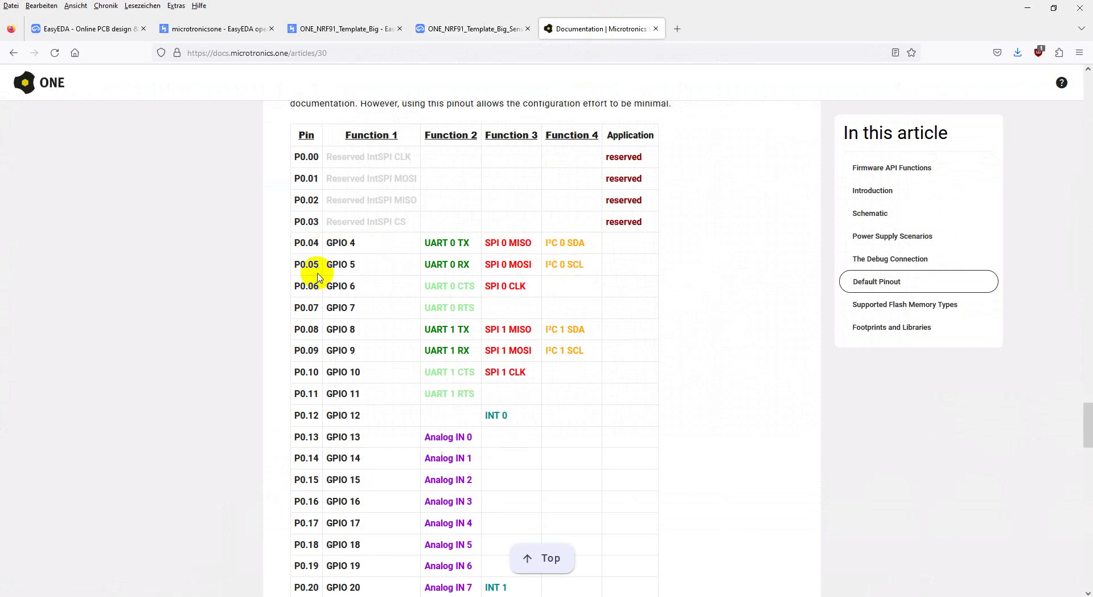
pyautogui.click(462, 29)
pyautogui.scroll(3, 497, 297)
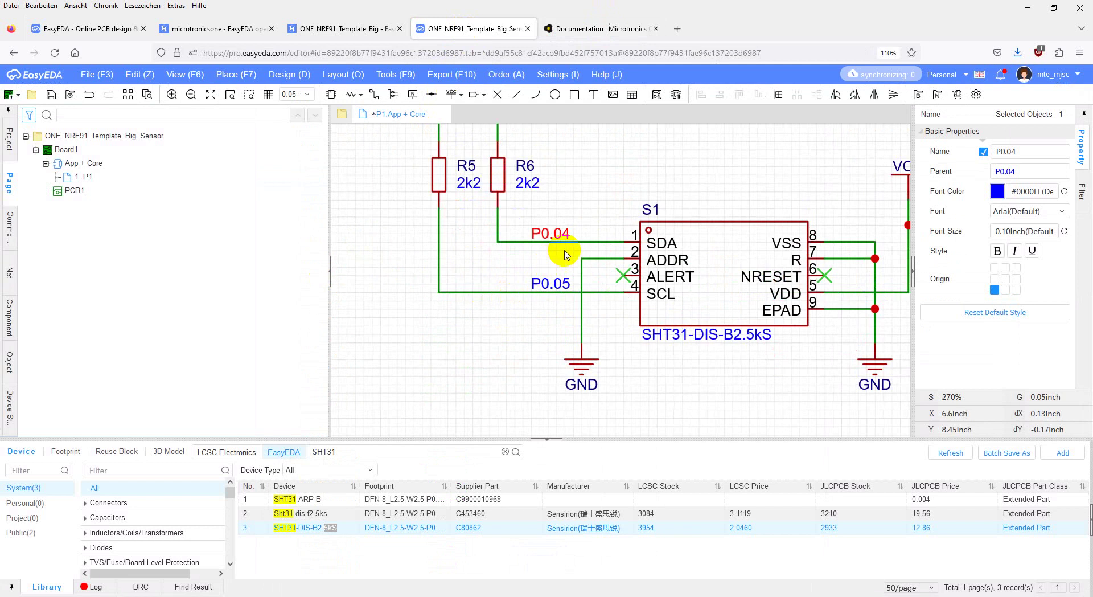
pyautogui.scroll(-3, 532, 317)
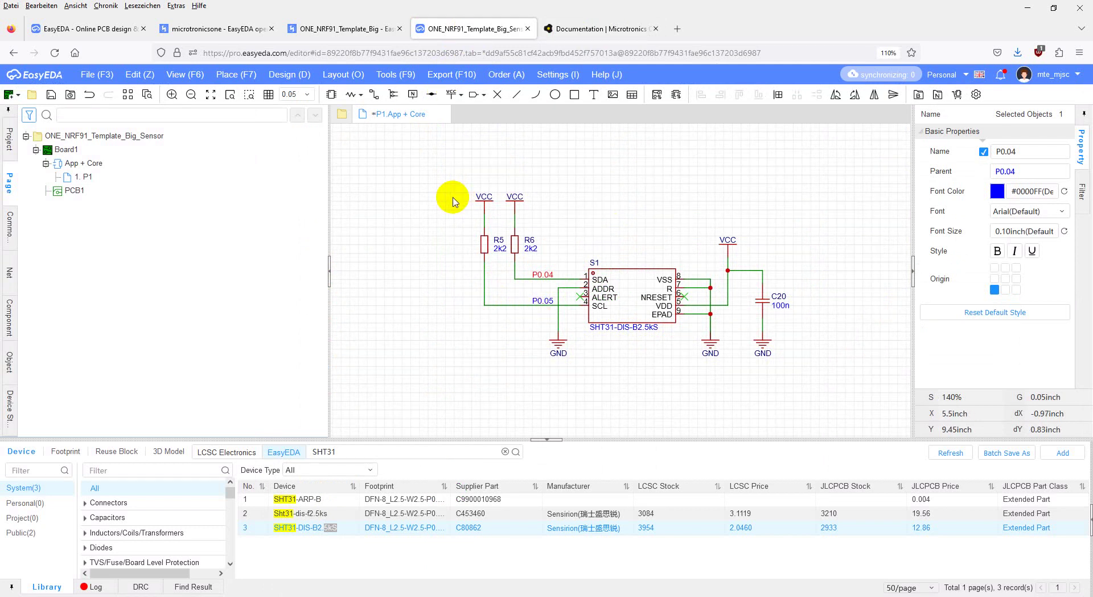
# - Save the schematic and update the PCB from it, applying the added components S1, C20, R5 and R6
pyautogui.hotkey('ctrl', 's')
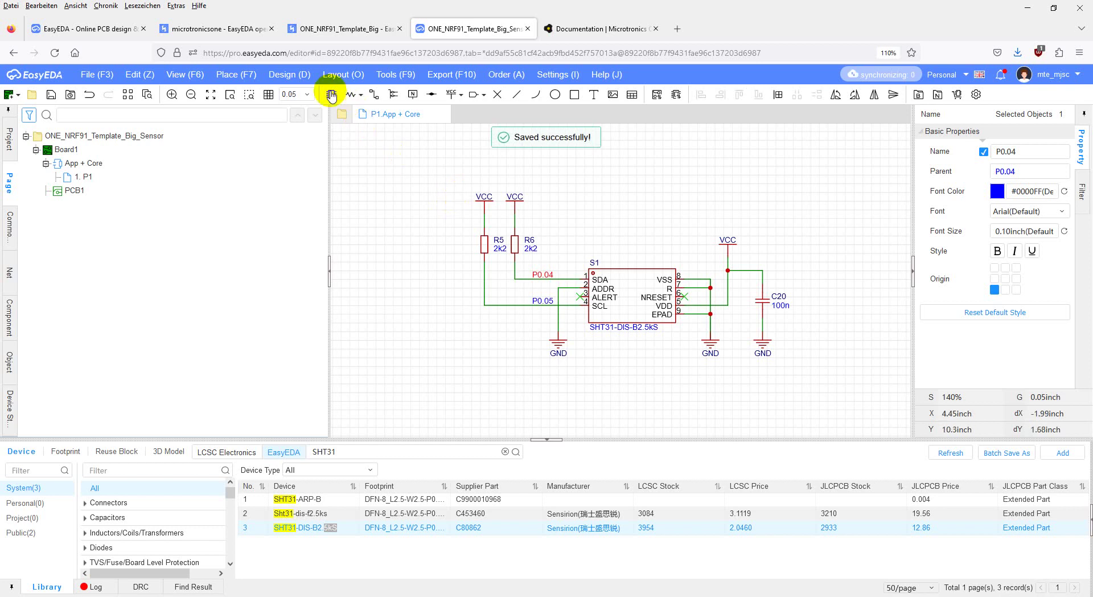
pyautogui.click(291, 78)
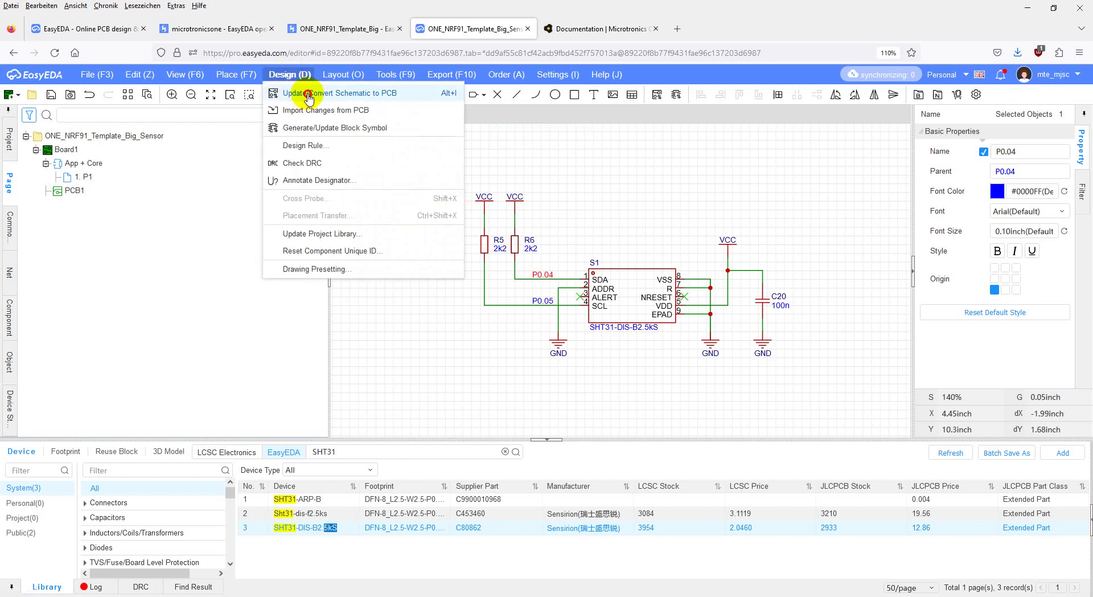
pyautogui.click(308, 97)
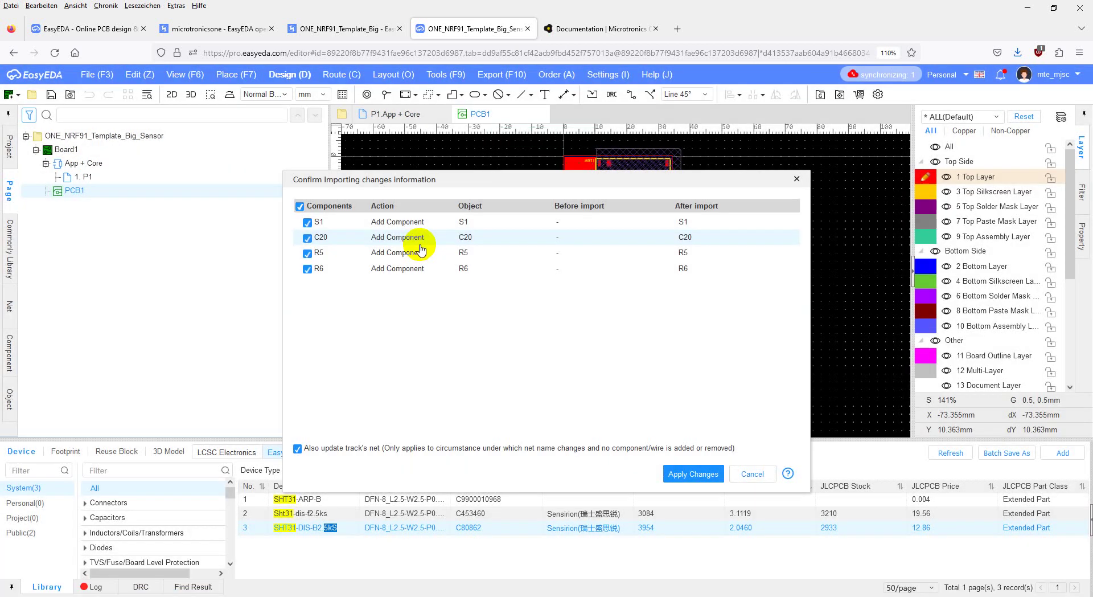
pyautogui.click(692, 474)
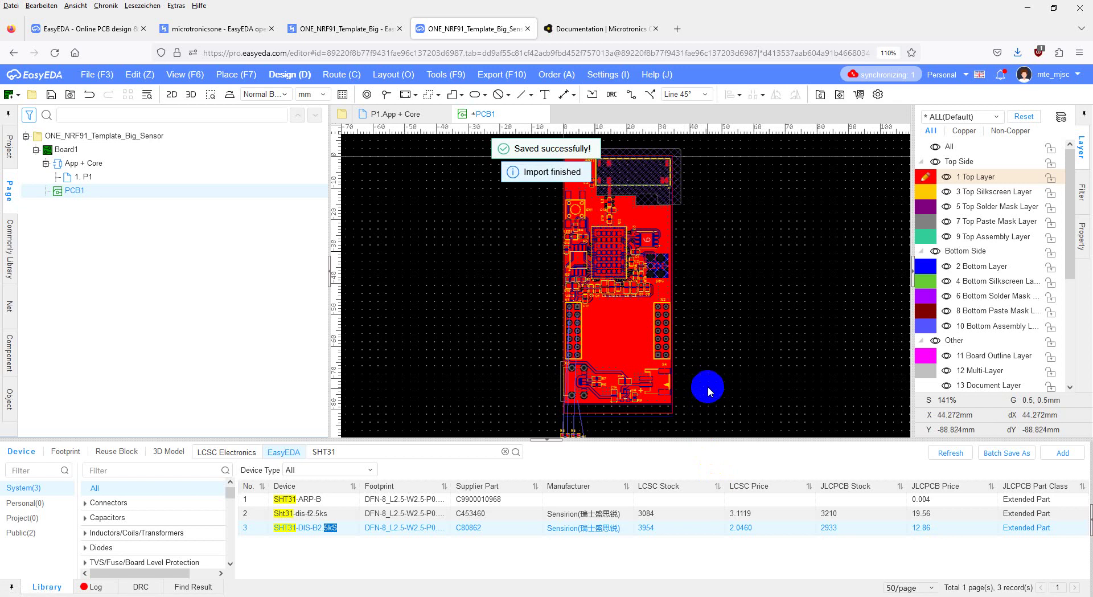
# - Hide the copper fill and move the four imported components onto the board between the X1 and X2 headers
pyautogui.scroll(5, 705, 276)
pyautogui.scroll(-3, 750, 348)
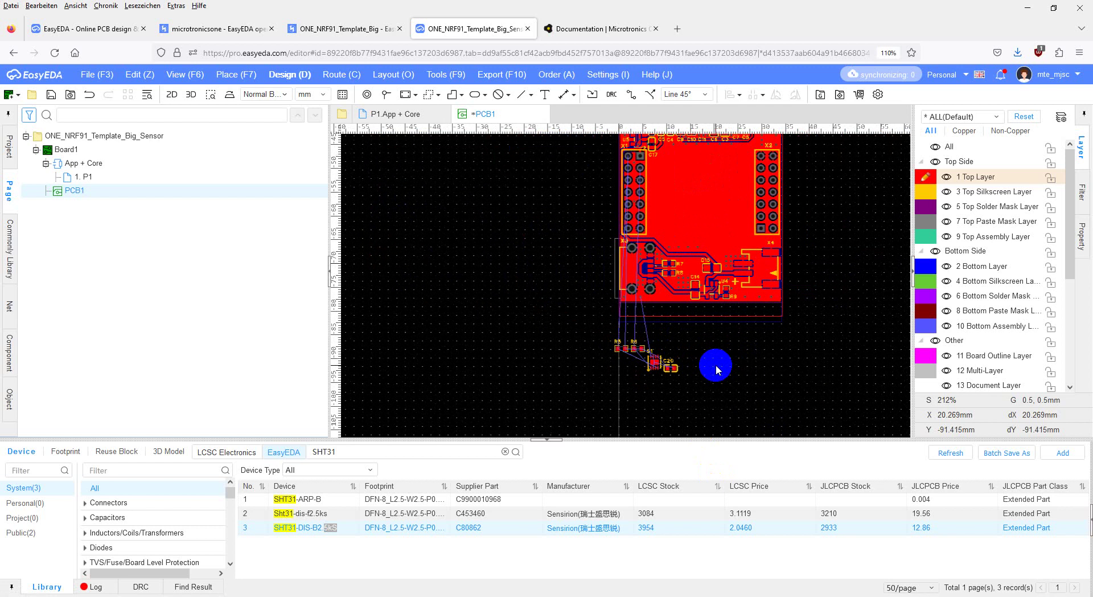
pyautogui.hotkey('shift', 'm')
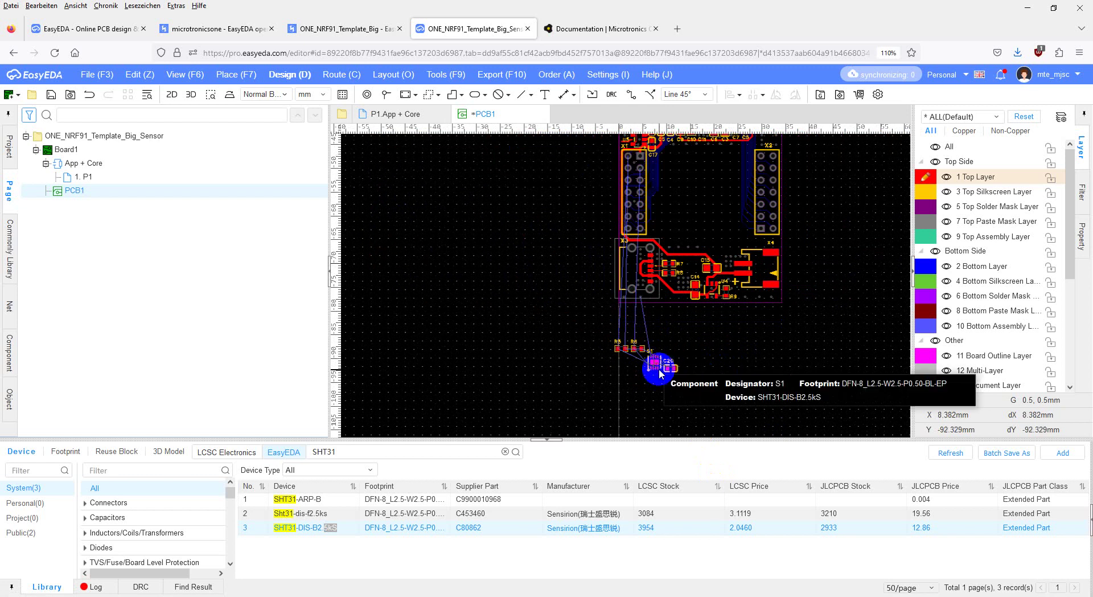
pyautogui.scroll(4, 683, 379)
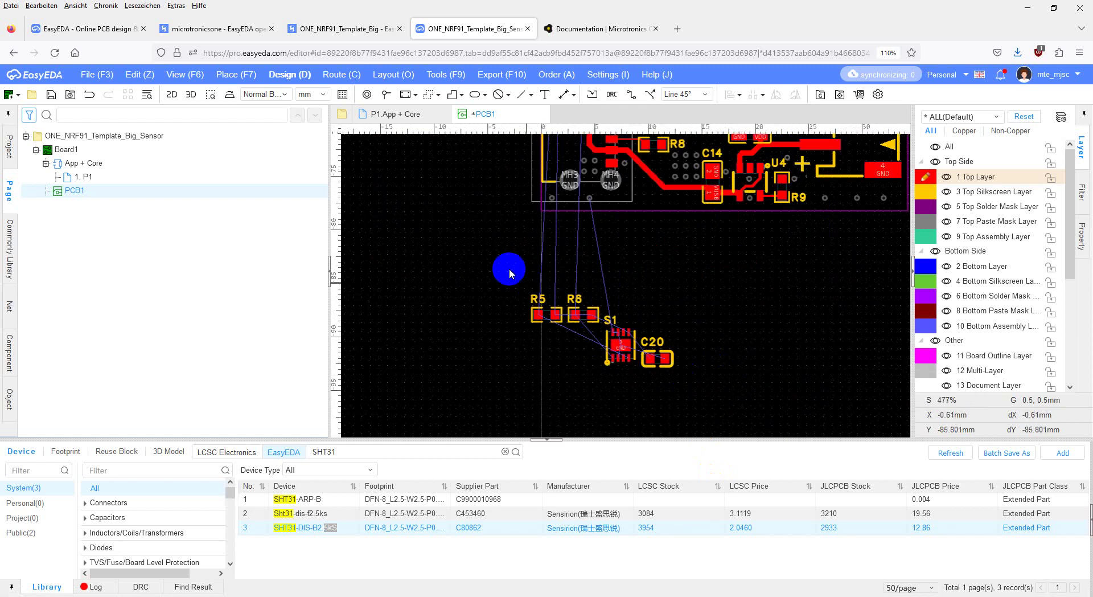
pyautogui.scroll(-4, 699, 386)
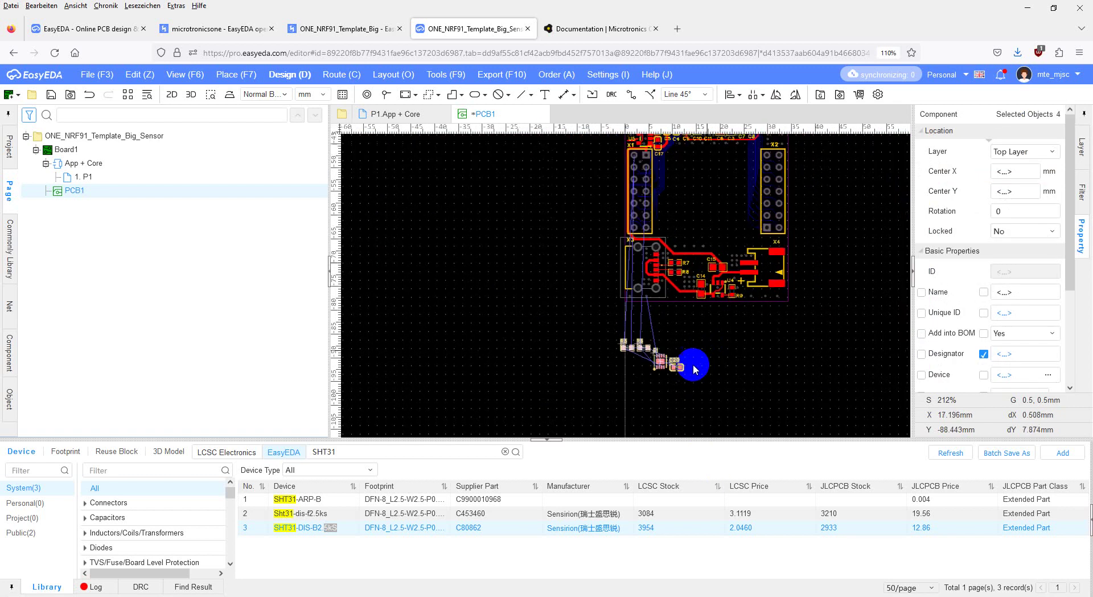
pyautogui.moveTo(634, 386); pyautogui.dragTo(686, 227)
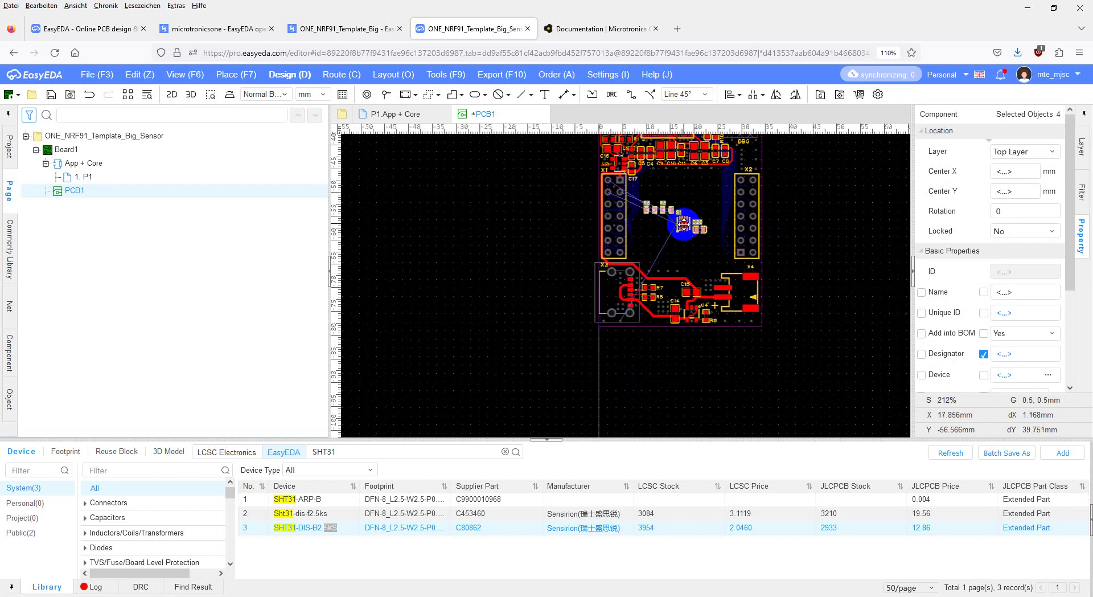
pyautogui.click(818, 231)
# - Rotate resistors R6 and R5 vertically and place them side by side below S1, with their P0.04 and P0.05 pads facing the sensor
pyautogui.scroll(4, 752, 251)
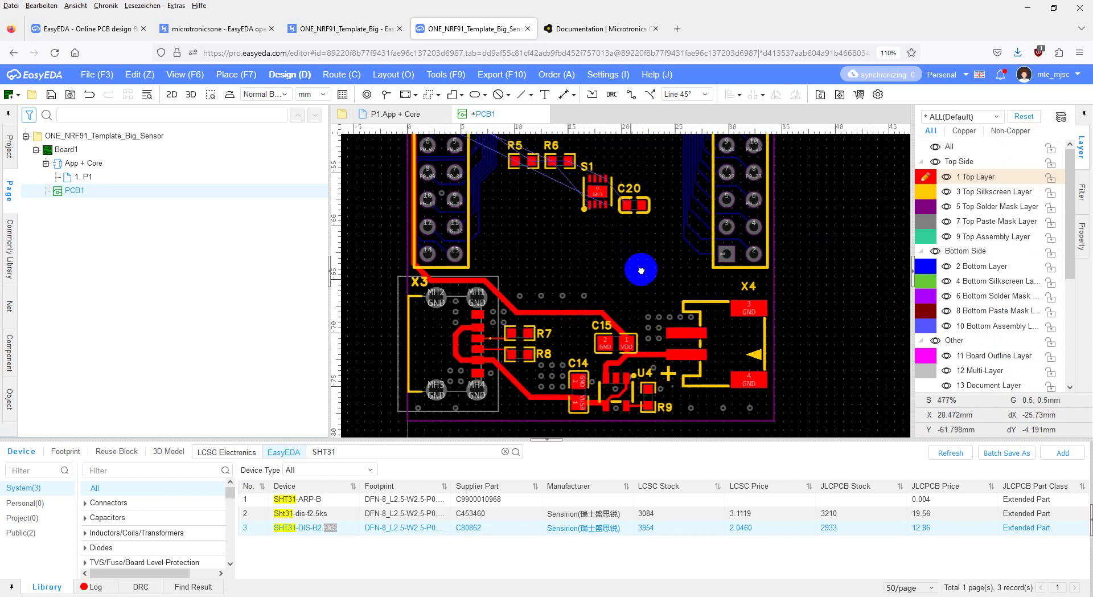
pyautogui.scroll(1, 586, 237)
pyautogui.scroll(1, 561, 197)
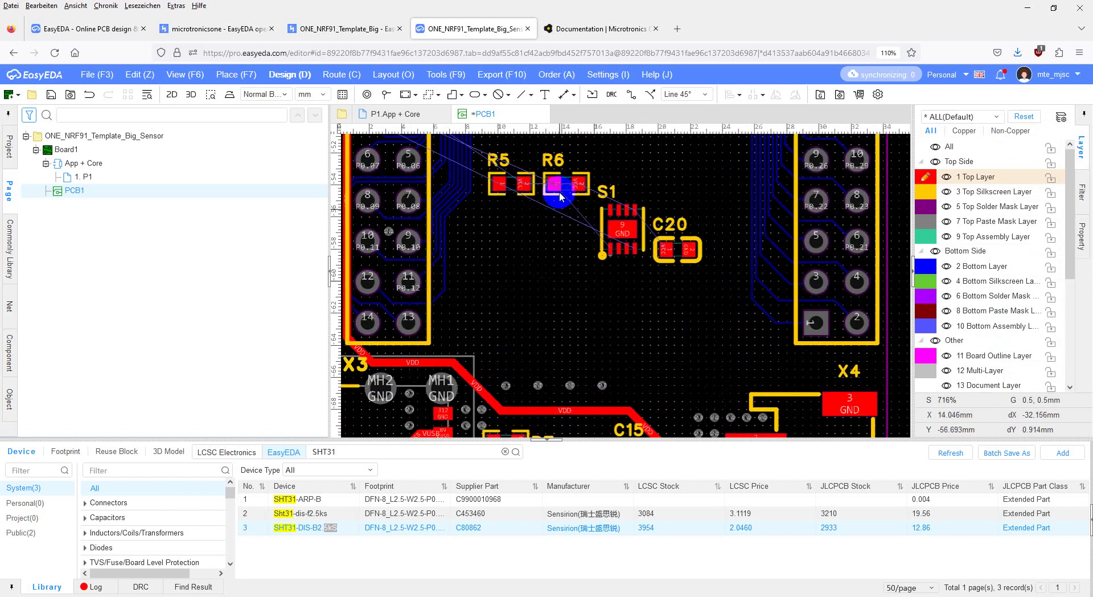
pyautogui.moveTo(561, 197); pyautogui.dragTo(605, 281)
pyautogui.press('space')
pyautogui.press('space')
pyautogui.moveTo(514, 183); pyautogui.dragTo(623, 278)
pyautogui.press('space')
pyautogui.scroll(6, 666, 304)
pyautogui.scroll(-4, 655, 296)
pyautogui.scroll(3, 643, 290)
pyautogui.press('space')
pyautogui.press('space')
pyautogui.click(718, 276)
pyautogui.scroll(-2, 702, 319)
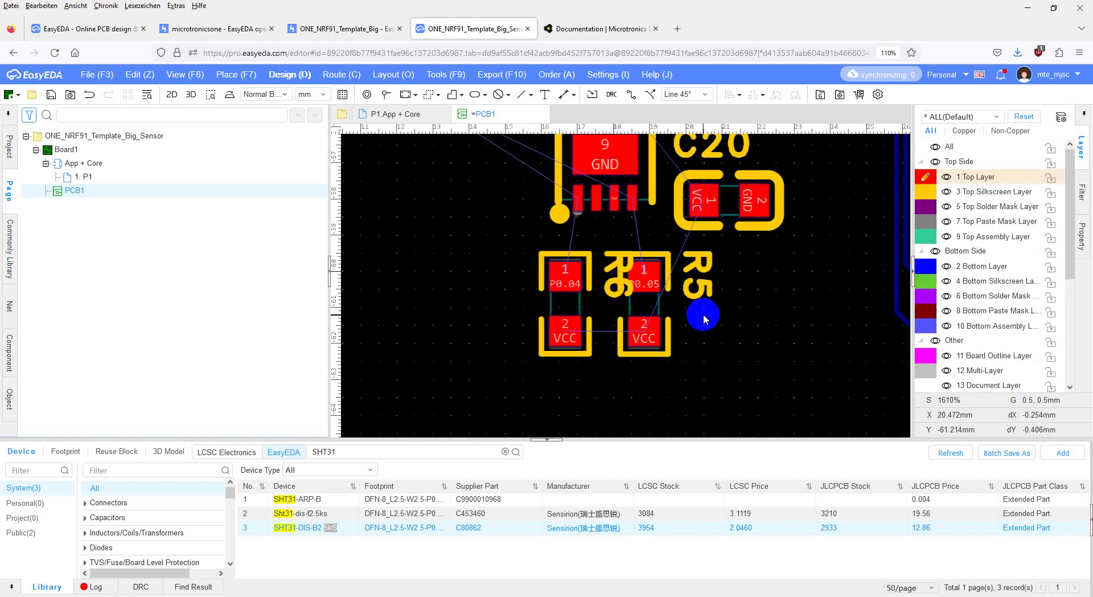
# - Move the R5 and R6 designator texts directly below their resistors
pyautogui.moveTo(700, 310); pyautogui.dragTo(697, 267, button='right')
pyautogui.moveTo(694, 266); pyautogui.dragTo(646, 359)
pyautogui.moveTo(610, 250); pyautogui.dragTo(560, 349)
pyautogui.scroll(-4, 560, 348)
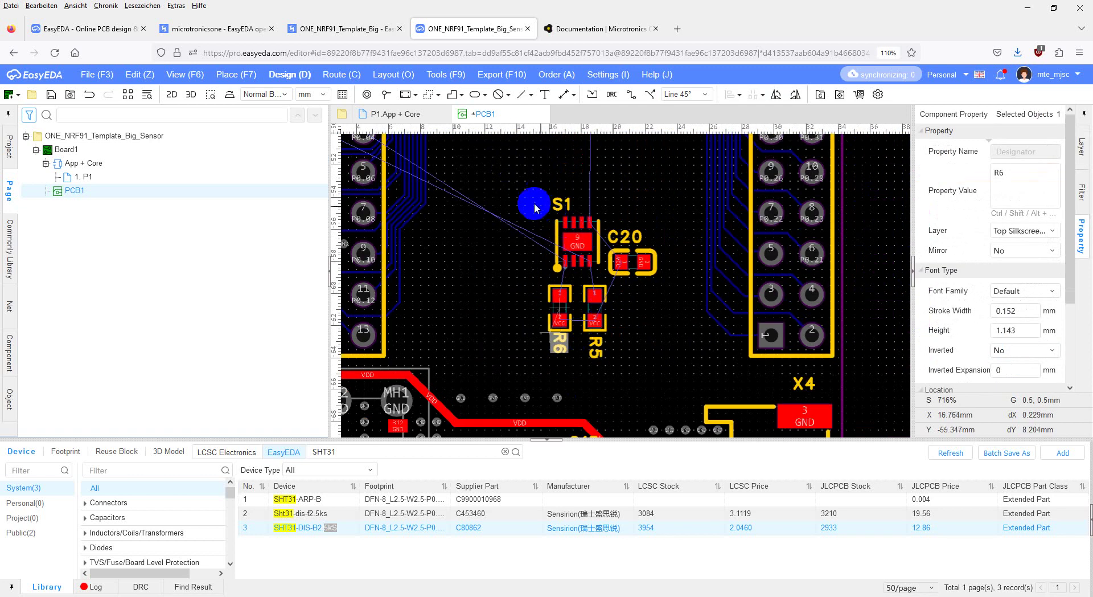
# - Select the sensor, both pull-up resistors and the capacitor together and shift the group slightly up and toward the X1 header
pyautogui.moveTo(532, 203); pyautogui.dragTo(654, 374)
pyautogui.moveTo(578, 247); pyautogui.dragTo(548, 189)
pyautogui.moveTo(612, 240); pyautogui.dragTo(673, 301, button='right')
pyautogui.click(673, 301)
# - Rotate capacitor C20 to 270° and place it beside S1 with its designator vertically along its outer side
pyautogui.scroll(3, 669, 283)
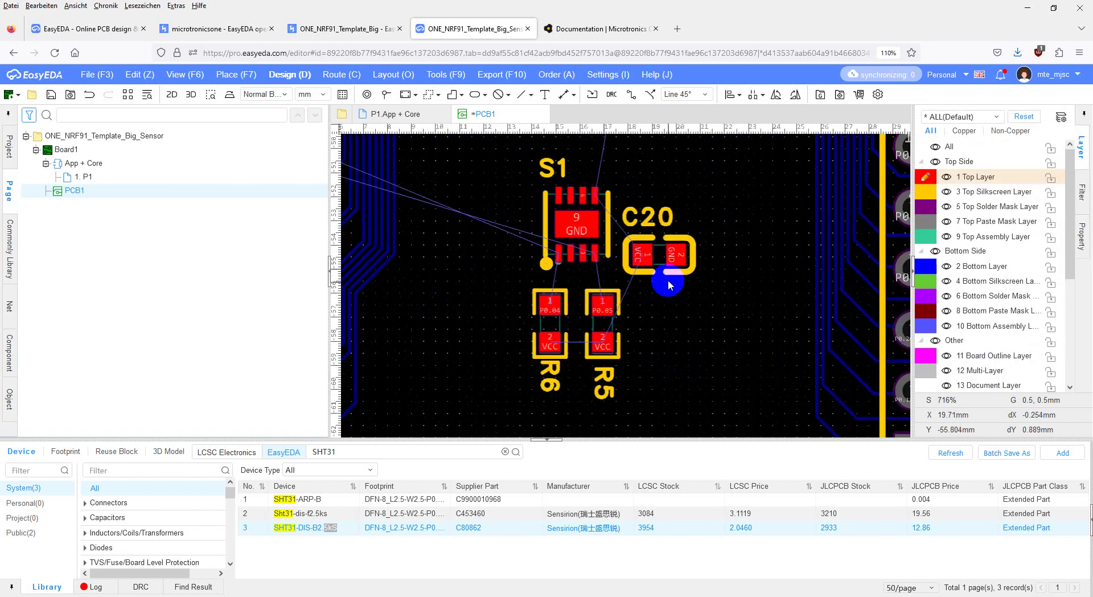
pyautogui.press('space')
pyautogui.press('space')
pyautogui.moveTo(649, 241); pyautogui.dragTo(624, 179)
pyautogui.press('space')
pyautogui.scroll(-2, 672, 268)
pyautogui.moveTo(694, 269); pyautogui.dragTo(726, 241, button='right')
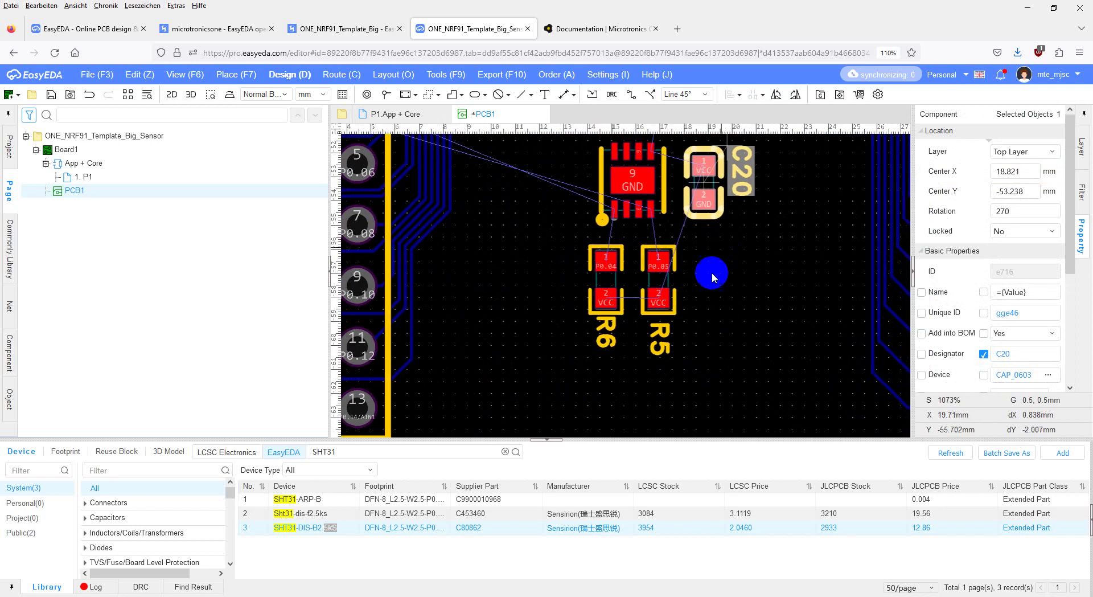
pyautogui.click(715, 288)
# - Route the P0.04 track on the top layer from X1 pin 3 to R6 and connect it to S1's pin 1
pyautogui.scroll(-3, 715, 288)
pyautogui.moveTo(720, 286); pyautogui.dragTo(752, 320, button='right')
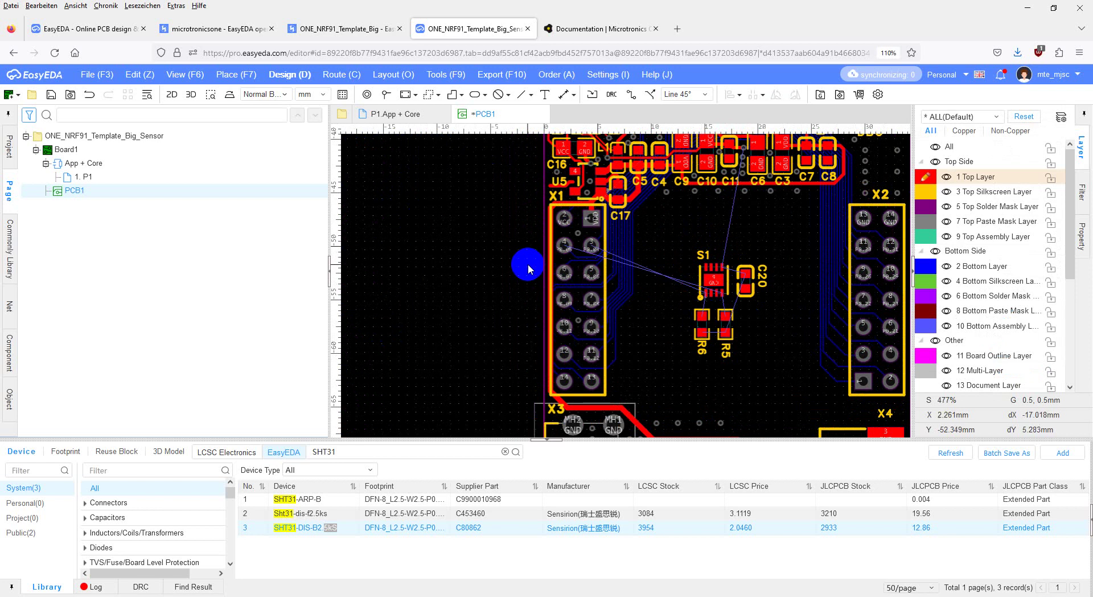
pyautogui.press('w')
pyautogui.click(592, 247)
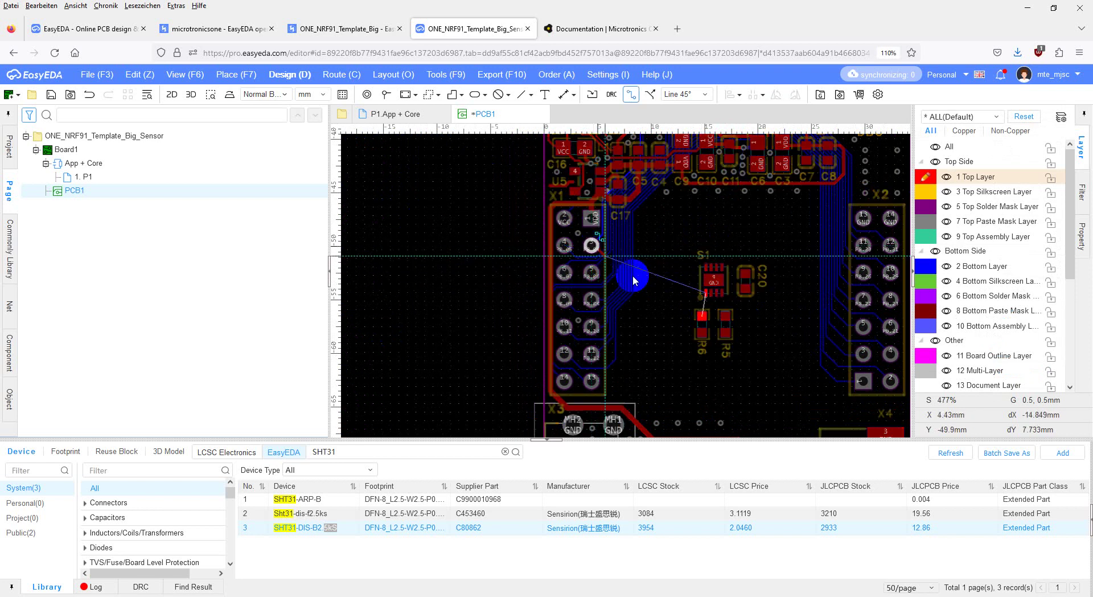
pyautogui.scroll(6, 666, 295)
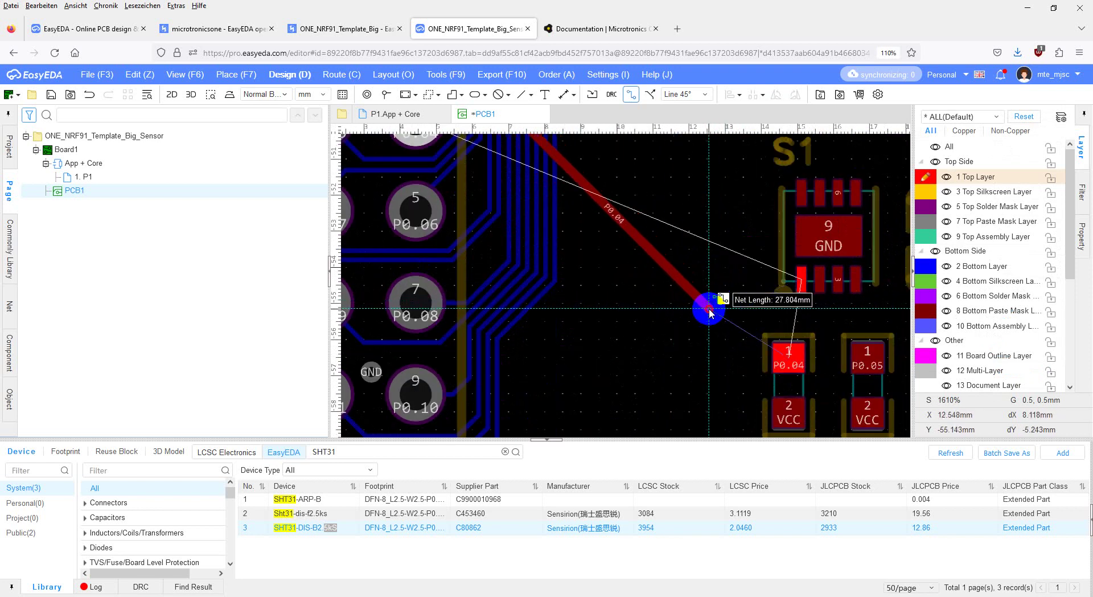
pyautogui.click(789, 359)
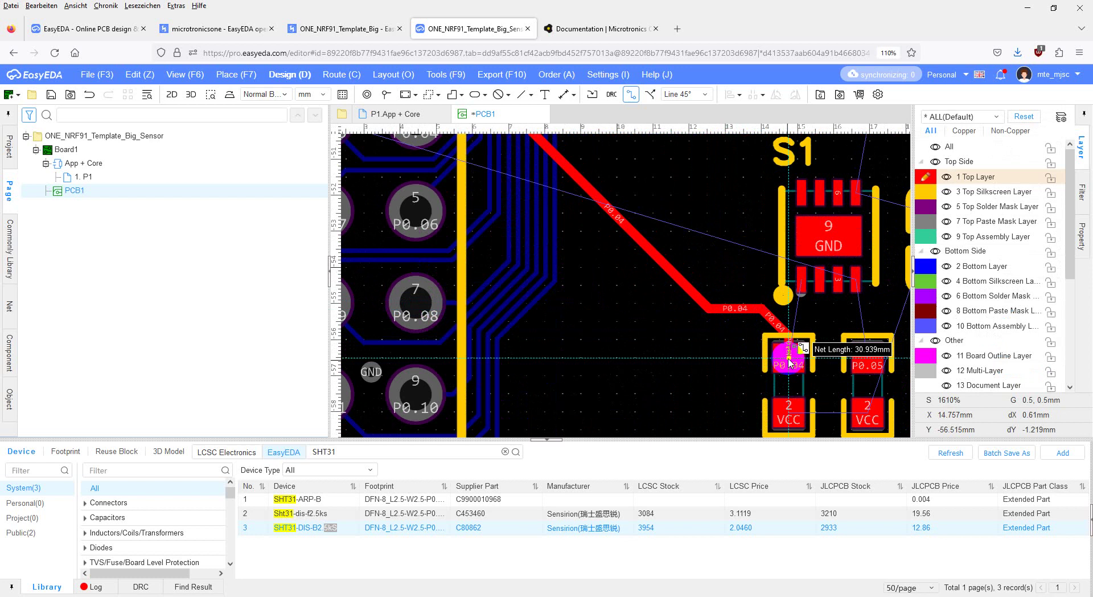
pyautogui.click(802, 281)
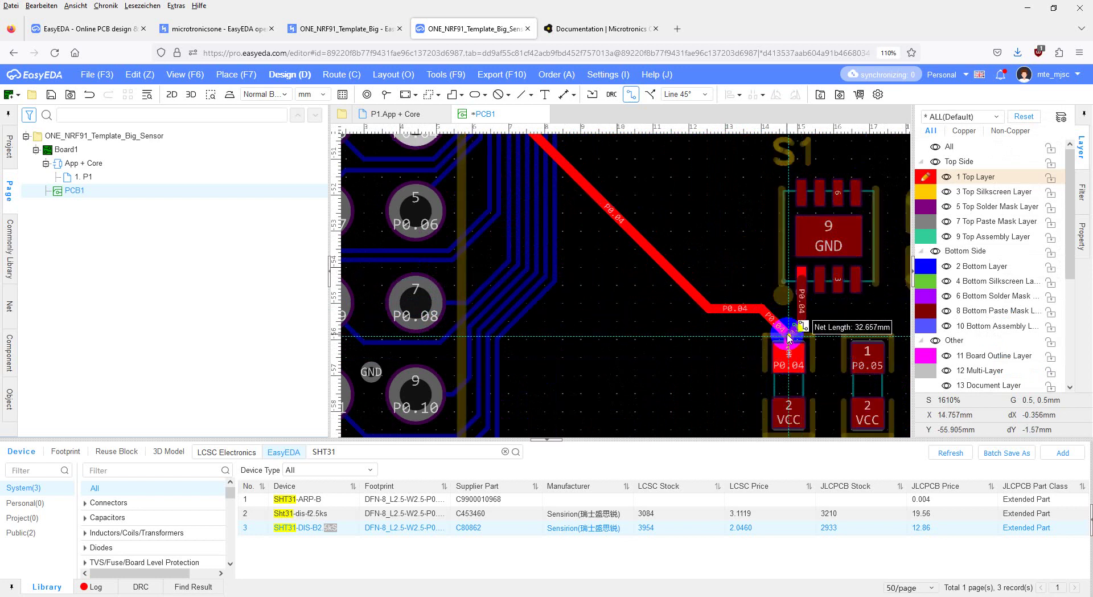
pyautogui.click(789, 341)
# - Route the P0.05 track from X1 pin 4 to R5's upper pad and connect that pad to S1's P0.05 pin
pyautogui.scroll(-1, 730, 321)
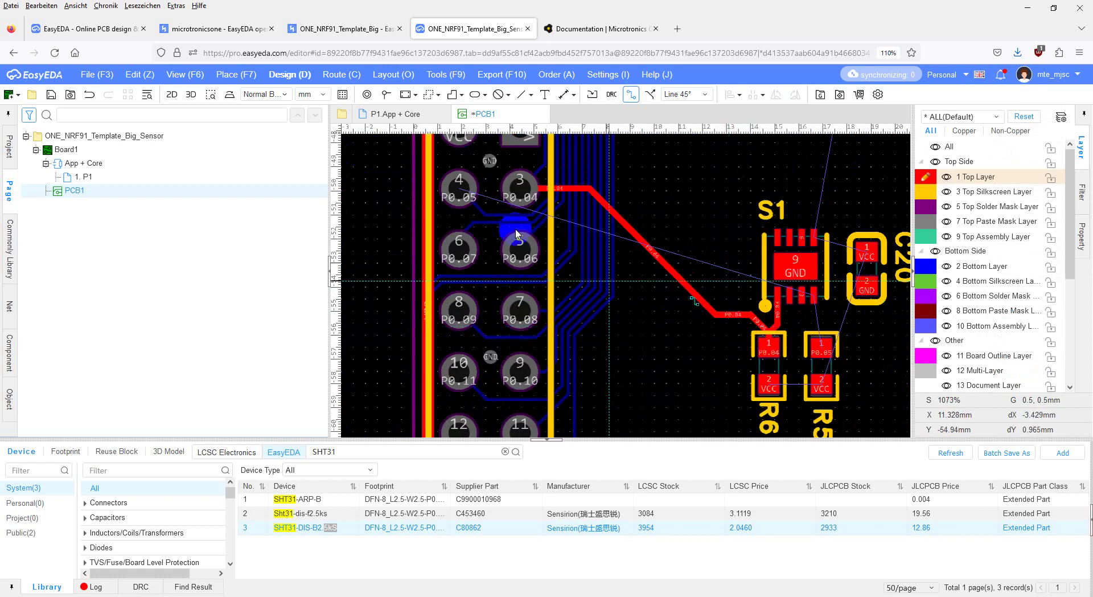
pyautogui.click(473, 198)
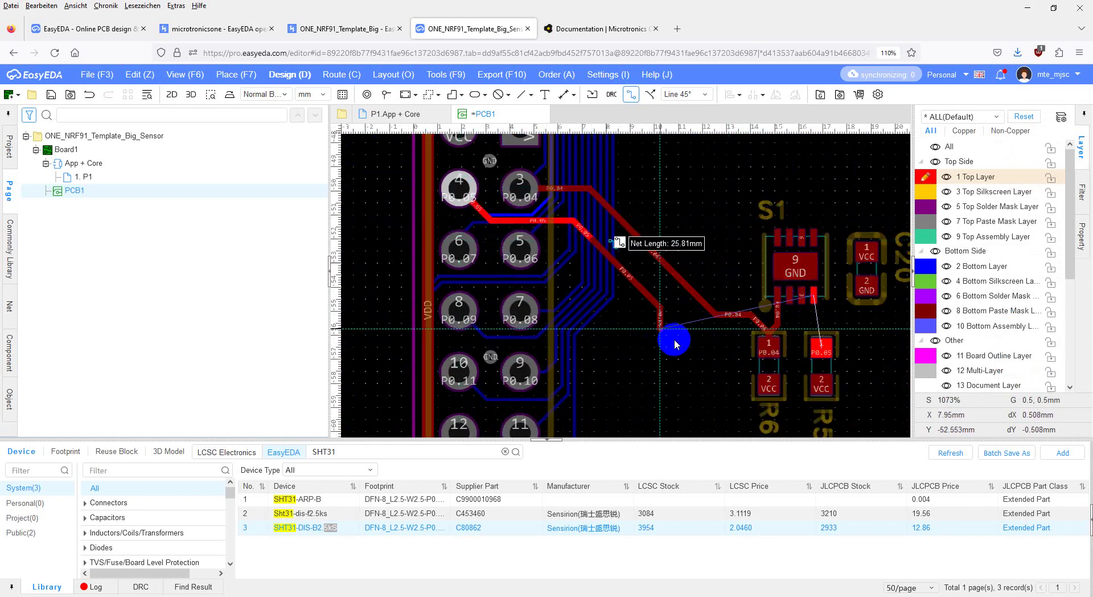
pyautogui.click(815, 350)
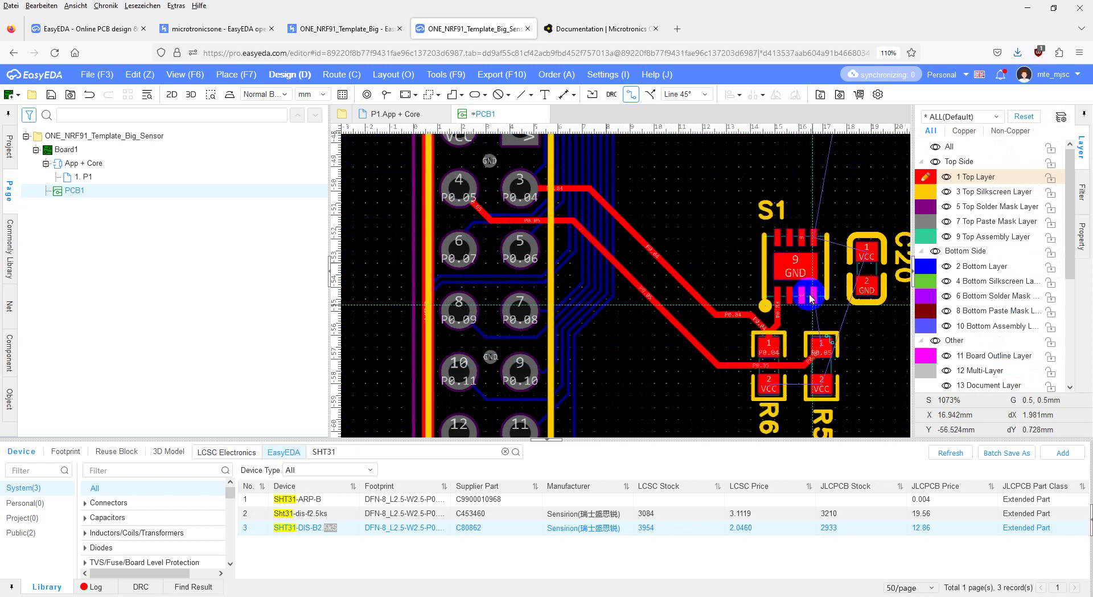
pyautogui.click(820, 345)
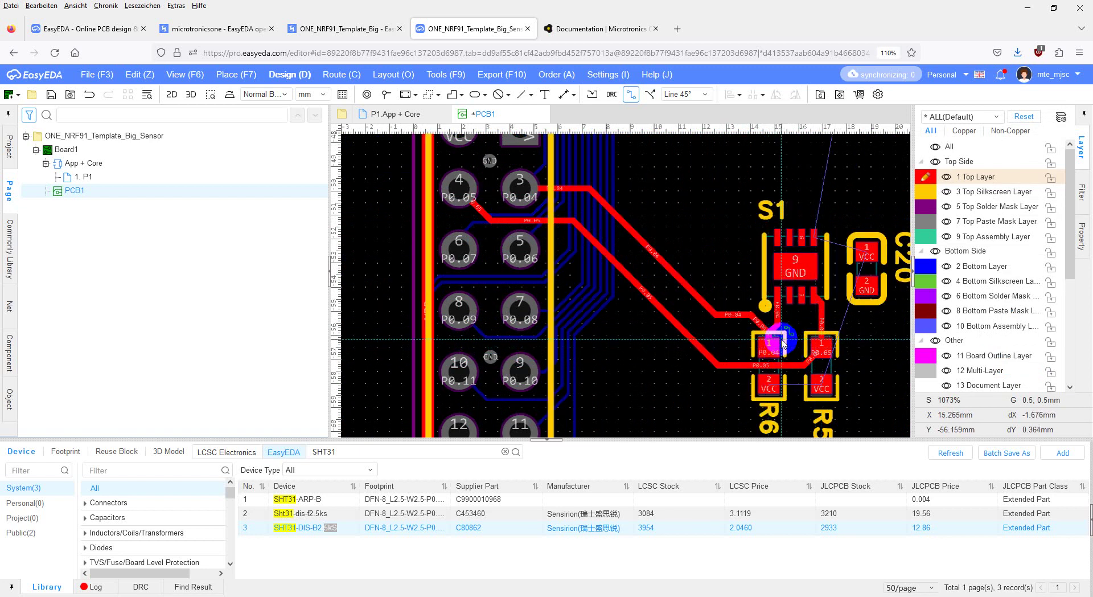
# - Reshape the P0.04 track so it enters R6's pad horizontally, and remove the leftover diagonal segment at the pad
pyautogui.moveTo(756, 323); pyautogui.dragTo(748, 345)
pyautogui.click(747, 331)
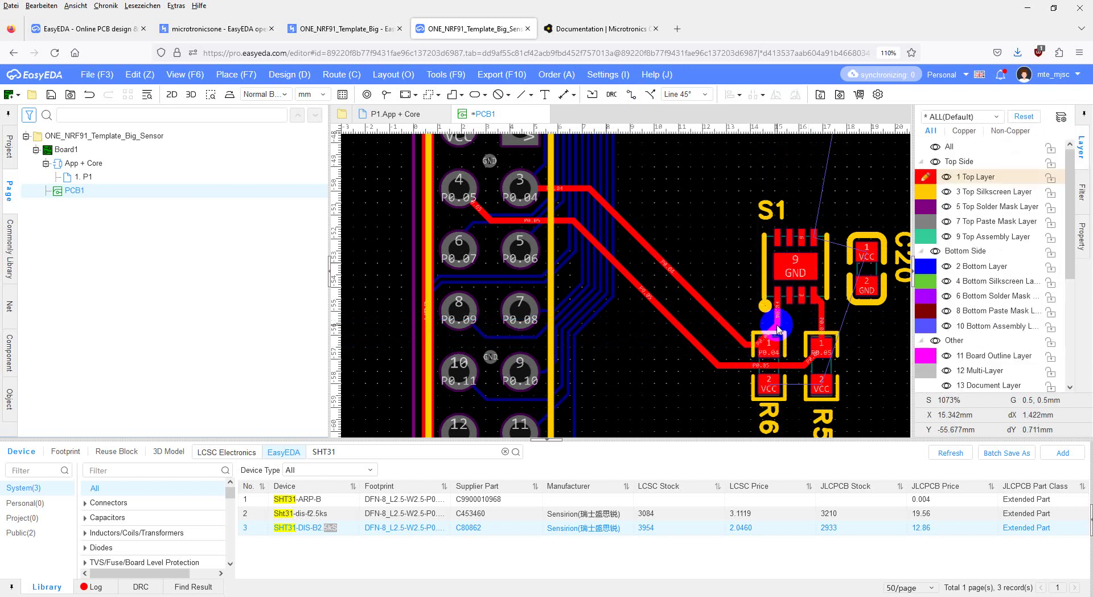
pyautogui.click(778, 329)
pyautogui.press('Escape')
pyautogui.scroll(5, 763, 339)
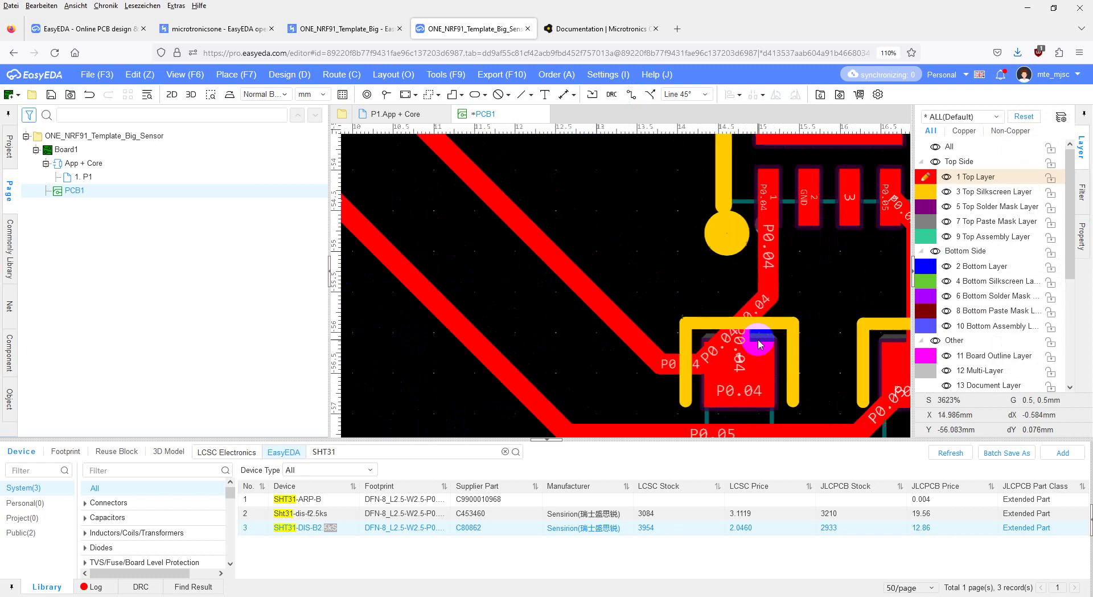
pyautogui.click(718, 345)
pyautogui.press('Escape')
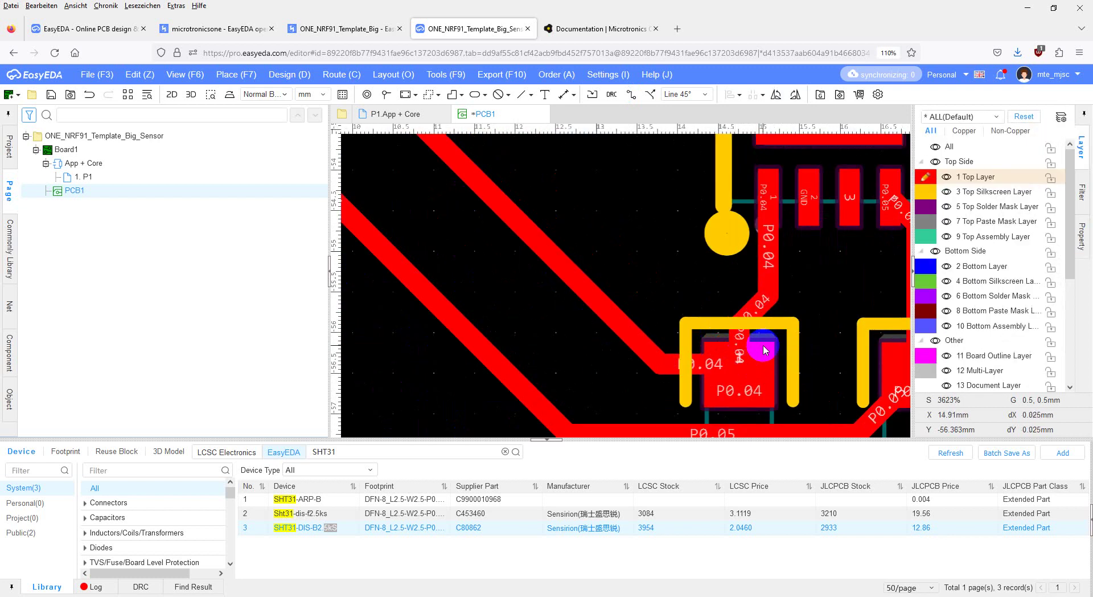
# - Route the VCC track from R6 through R5 and around to C20's VCC pad, and join that pad to S1's VCC pin
pyautogui.scroll(-3, 735, 353)
pyautogui.scroll(-2, 863, 362)
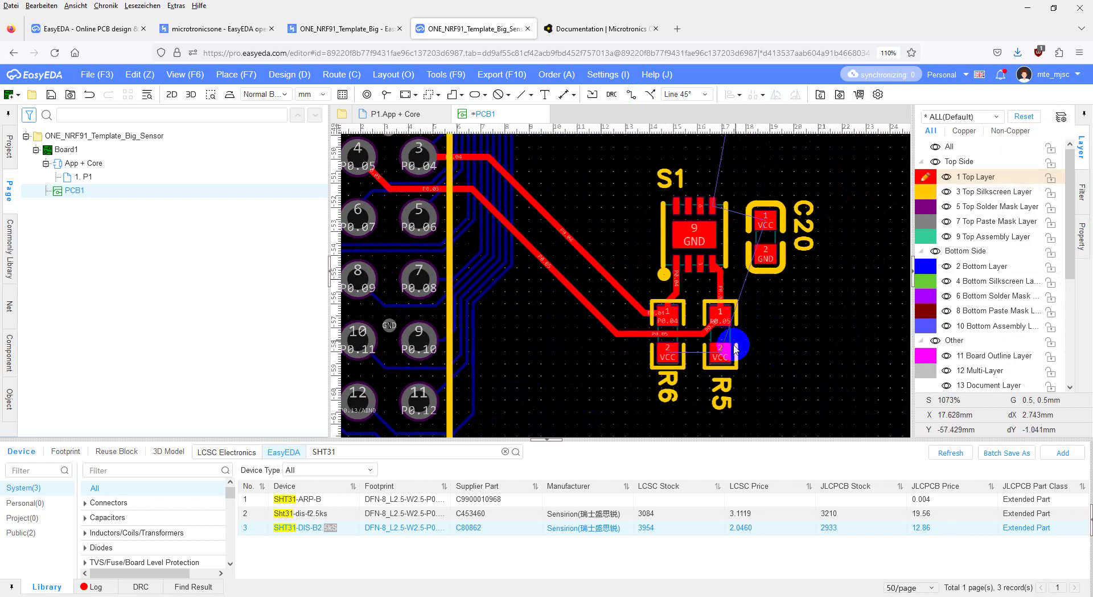
pyautogui.click(736, 351)
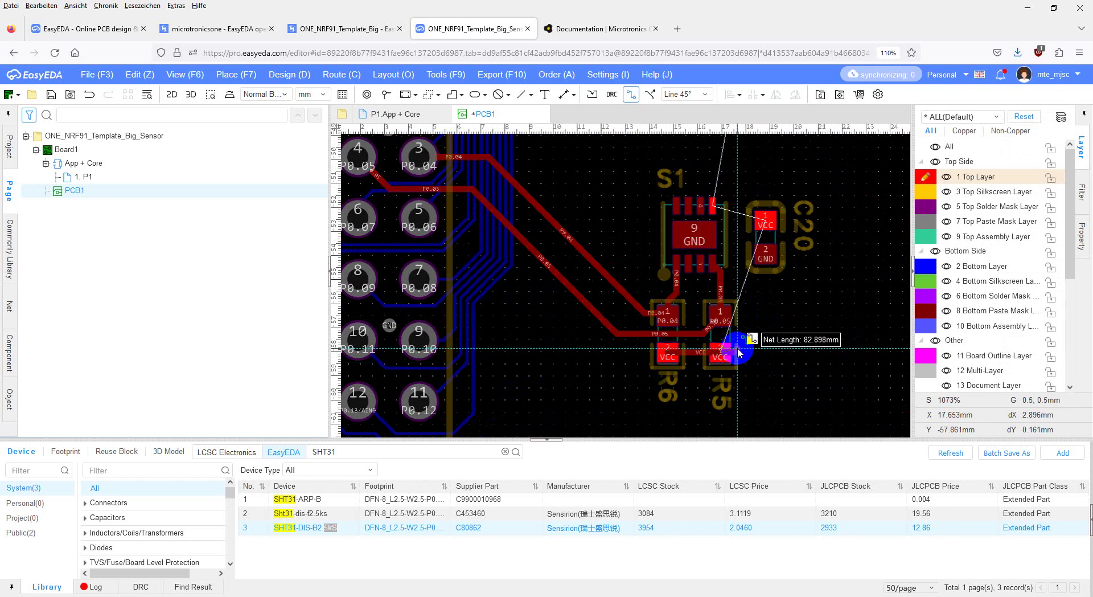
pyautogui.click(771, 352)
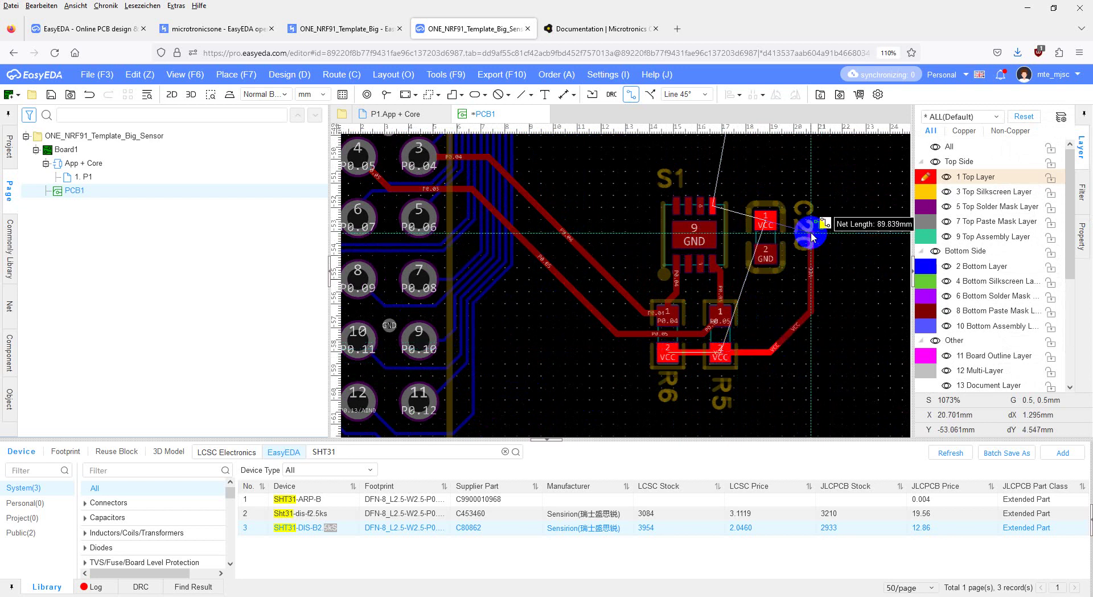
pyautogui.click(767, 222)
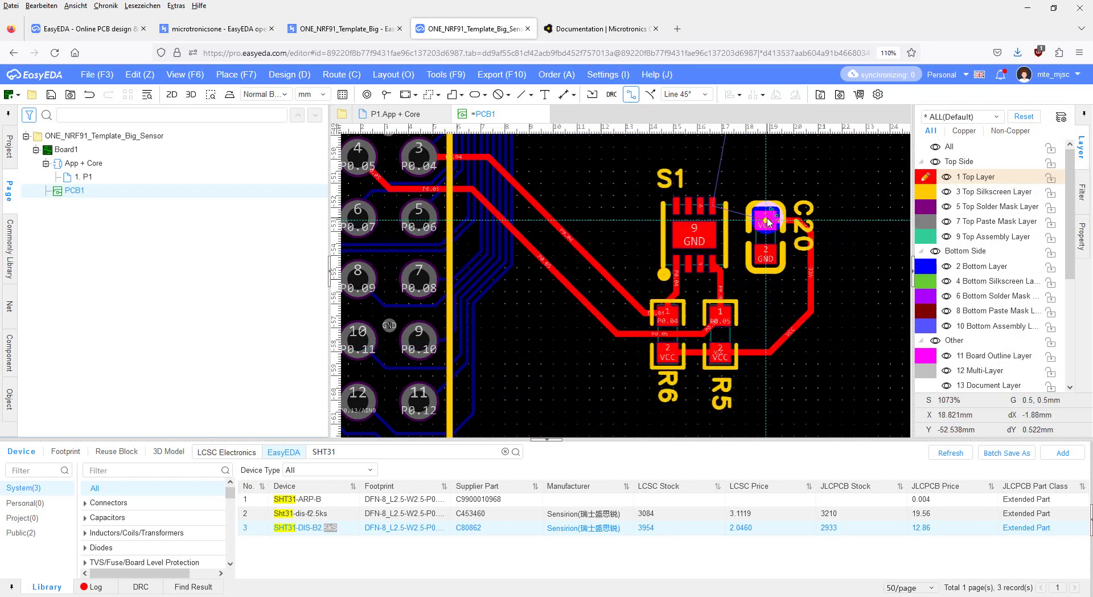
pyautogui.click(713, 206)
pyautogui.click(713, 206)
# - Route VCC up from S1's VCC pin on the top layer, adding a via and continuing on the bottom layer to the VCC via above C6
pyautogui.click(714, 206)
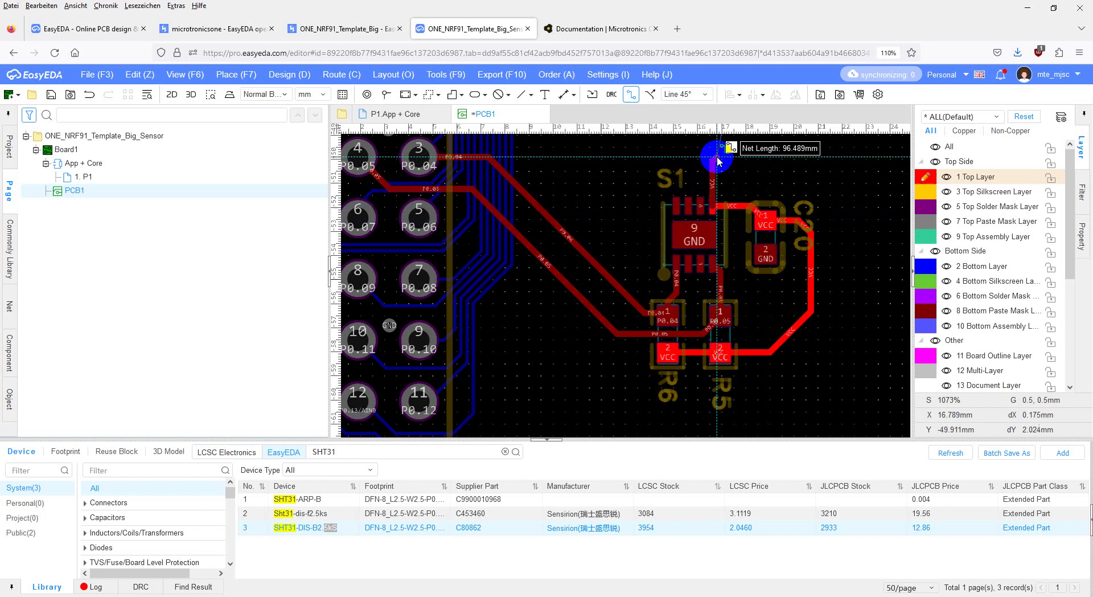
pyautogui.moveTo(718, 161); pyautogui.dragTo(713, 308, button='right')
pyautogui.click(752, 258)
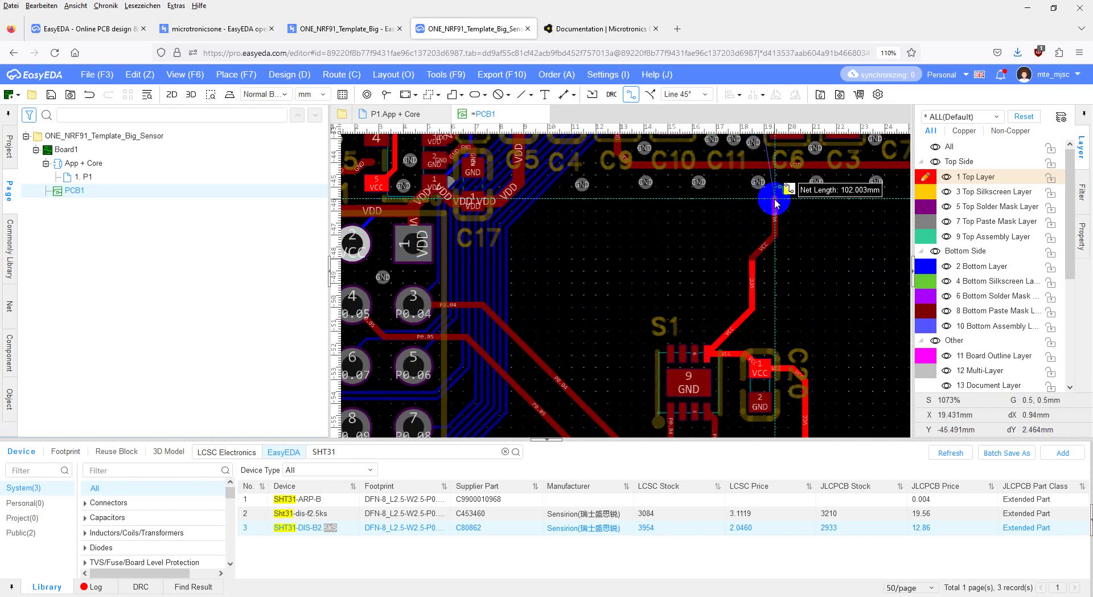
pyautogui.press('b')
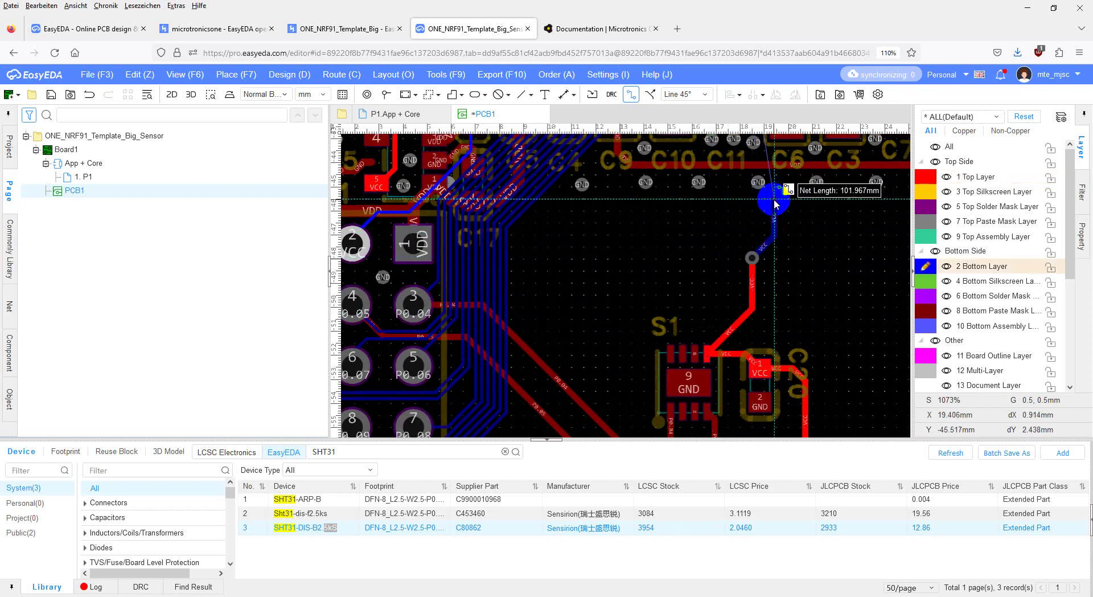
pyautogui.click(775, 200)
pyautogui.scroll(1, 835, 255)
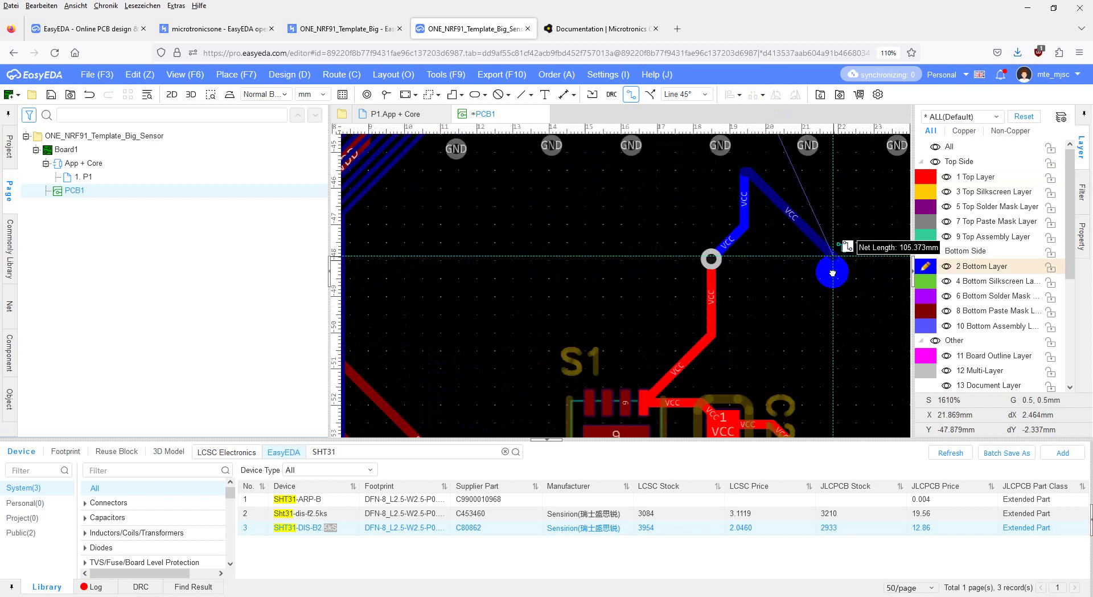
pyautogui.moveTo(831, 272); pyautogui.dragTo(823, 440, button='right')
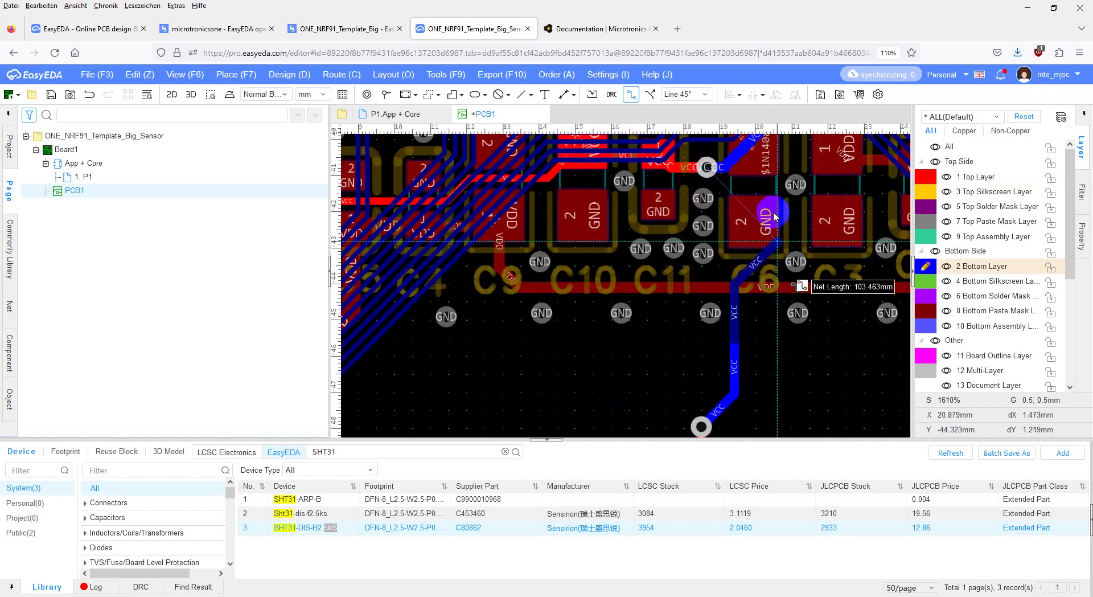
pyautogui.click(731, 168)
pyautogui.rightClick(774, 379)
pyautogui.moveTo(774, 379); pyautogui.dragTo(773, 154, button='right')
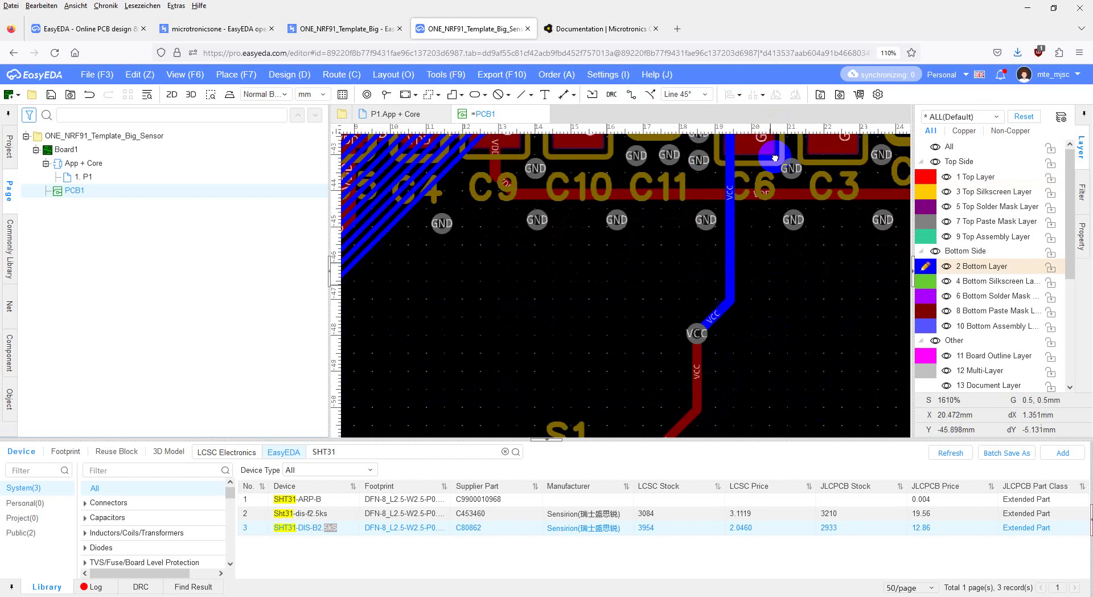
# - Reshape the top-layer VCC track so it leaves S1's pin vertically and enters the new via diagonally, making the top layer active
pyautogui.click(682, 295)
pyautogui.moveTo(682, 296); pyautogui.dragTo(652, 257)
pyautogui.press('t')
pyautogui.scroll(-2, 703, 288)
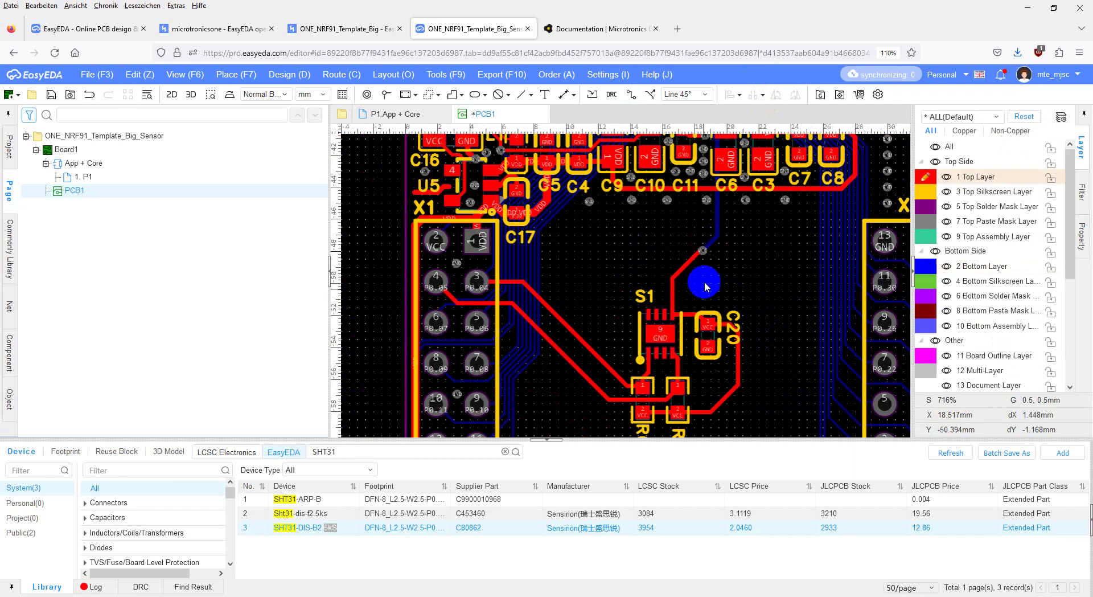
pyautogui.scroll(2, 705, 284)
pyautogui.click(676, 246)
pyautogui.moveTo(675, 246); pyautogui.dragTo(681, 232)
# - Rebuild the board's copper regions around the new sensor parts and tracks
pyautogui.scroll(-2, 701, 254)
pyautogui.moveTo(758, 381); pyautogui.dragTo(761, 313, button='right')
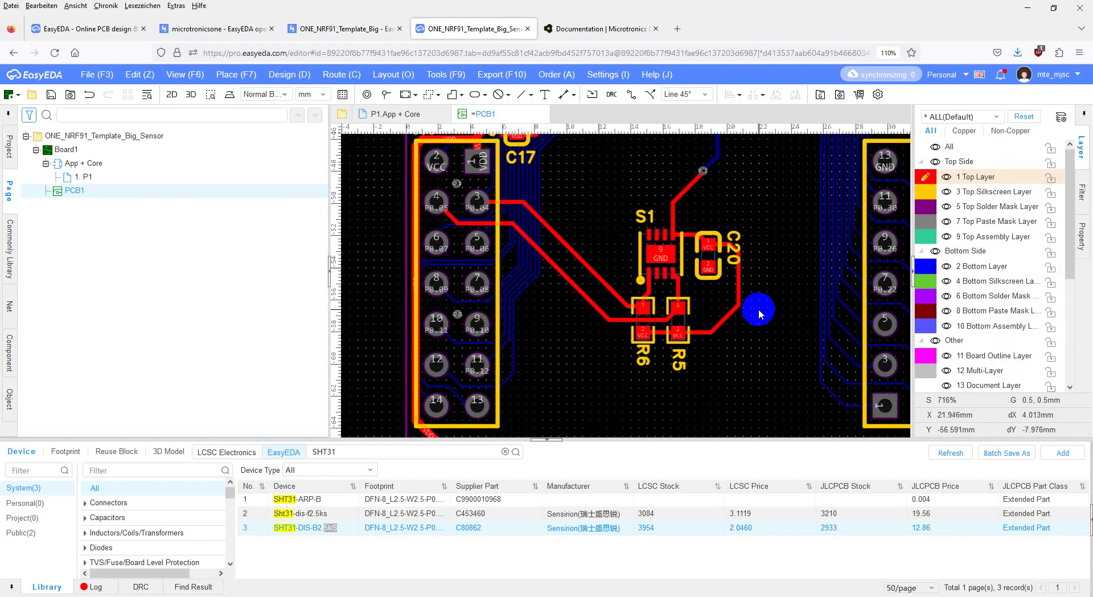
pyautogui.hotkey('shift', 'b')
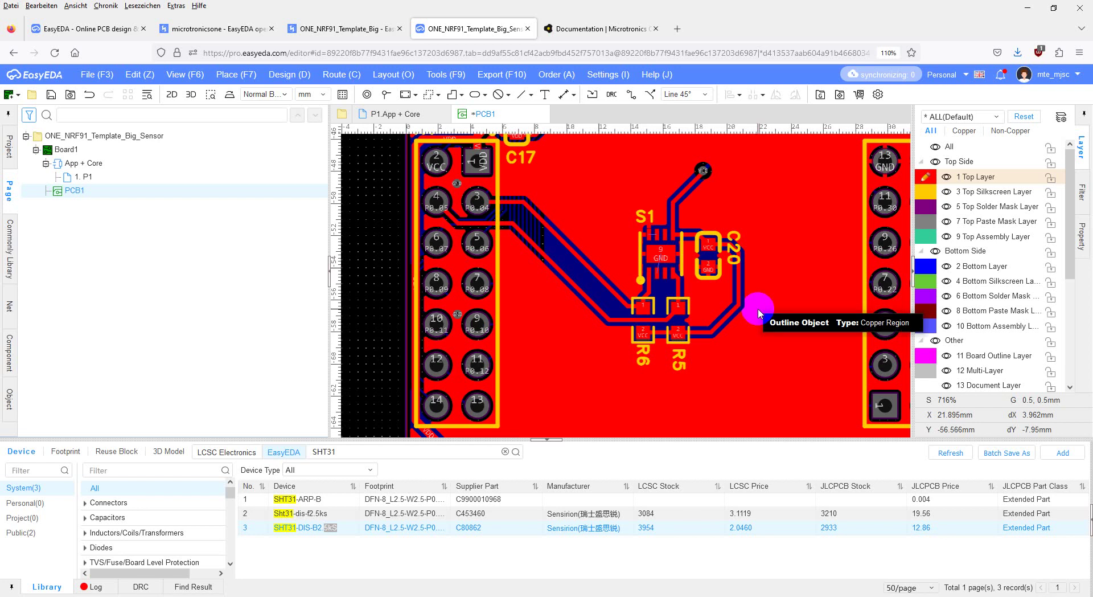
pyautogui.moveTo(745, 329); pyautogui.dragTo(773, 377, button='right')
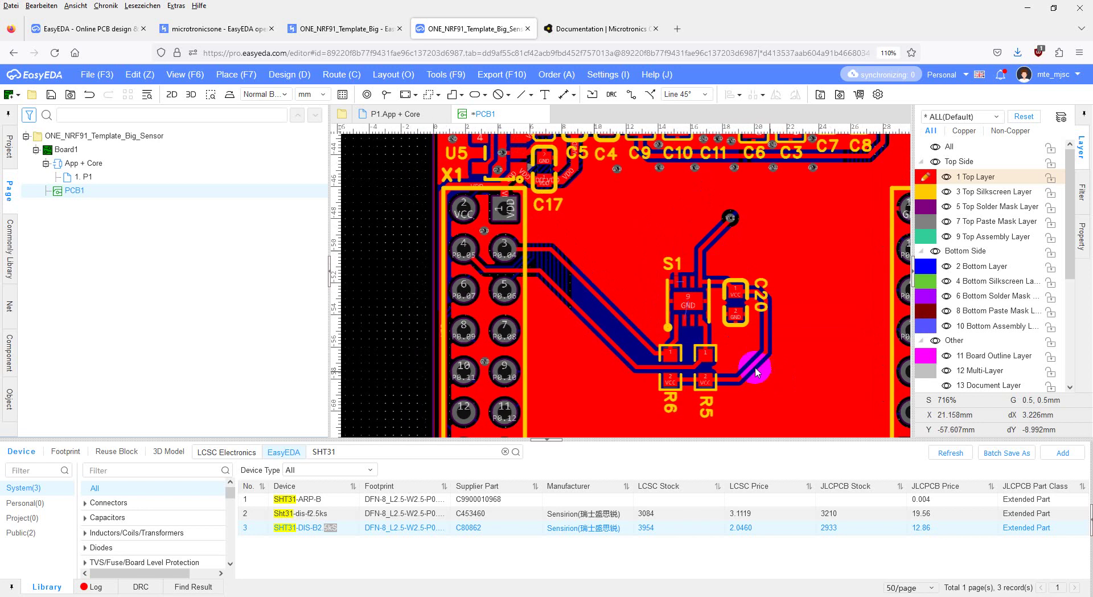
# - Place four GND vias: two below C20's GND pad, one between S1 and the resistors, and one beside R6 outside the P0.04 track
pyautogui.press('v')
pyautogui.scroll(4, 731, 339)
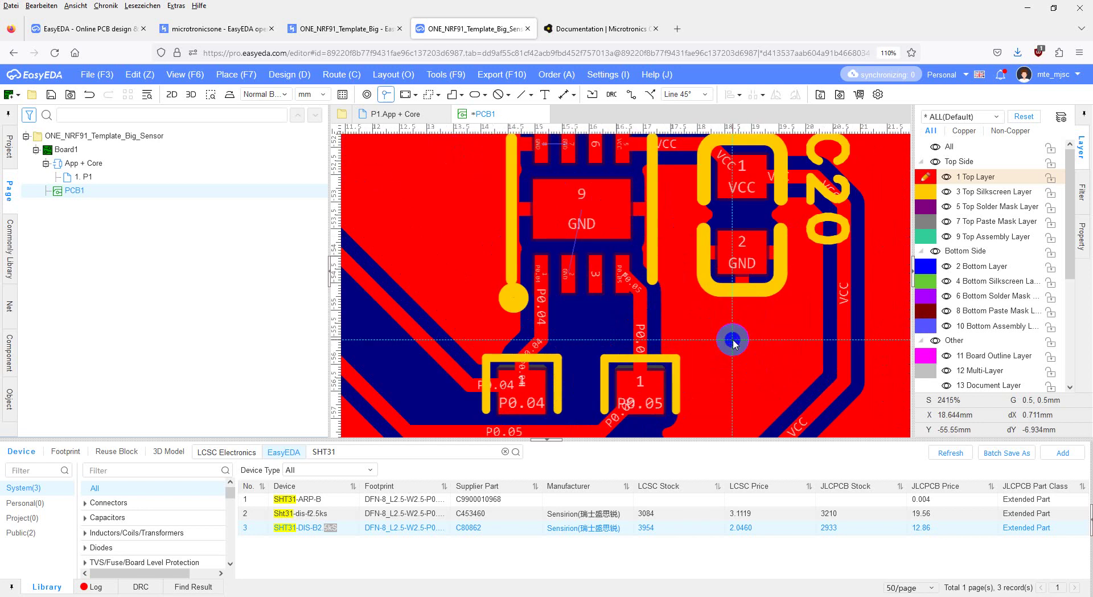
pyautogui.click(744, 333)
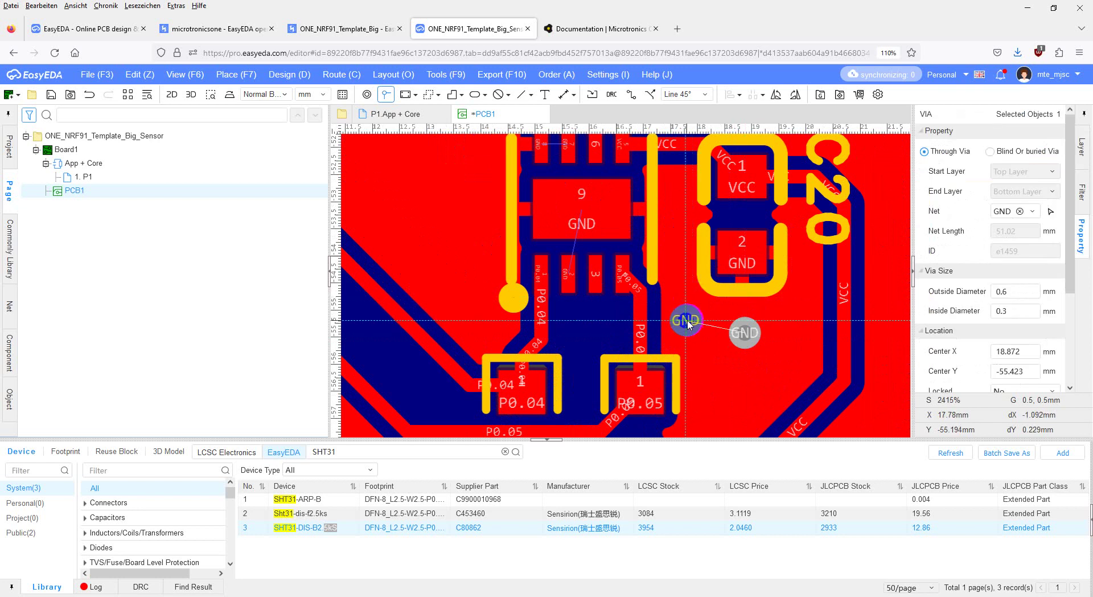
pyautogui.click(795, 315)
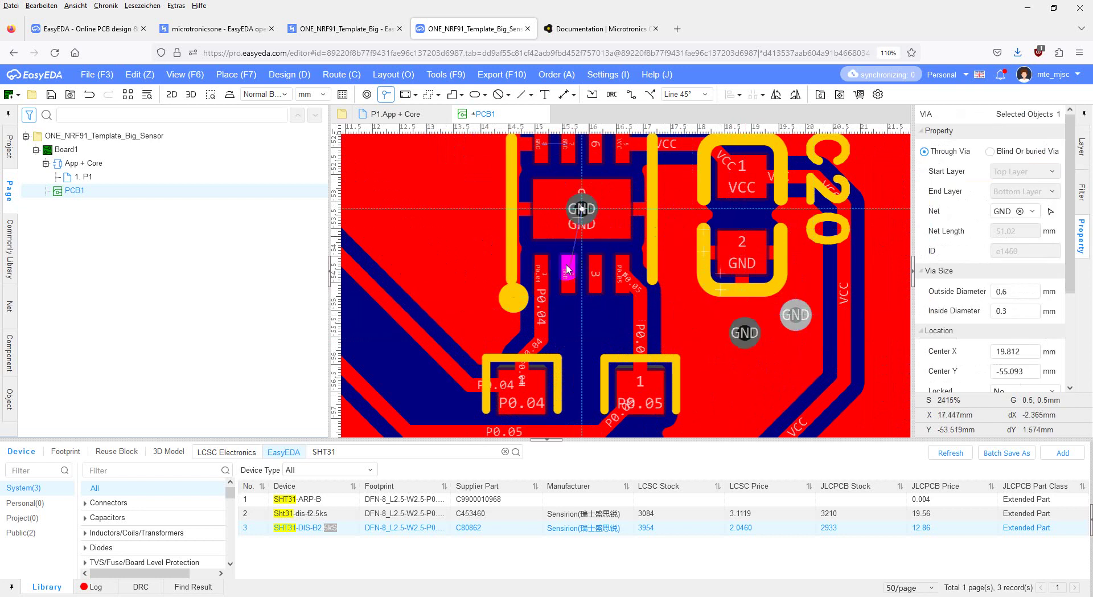
pyautogui.click(581, 334)
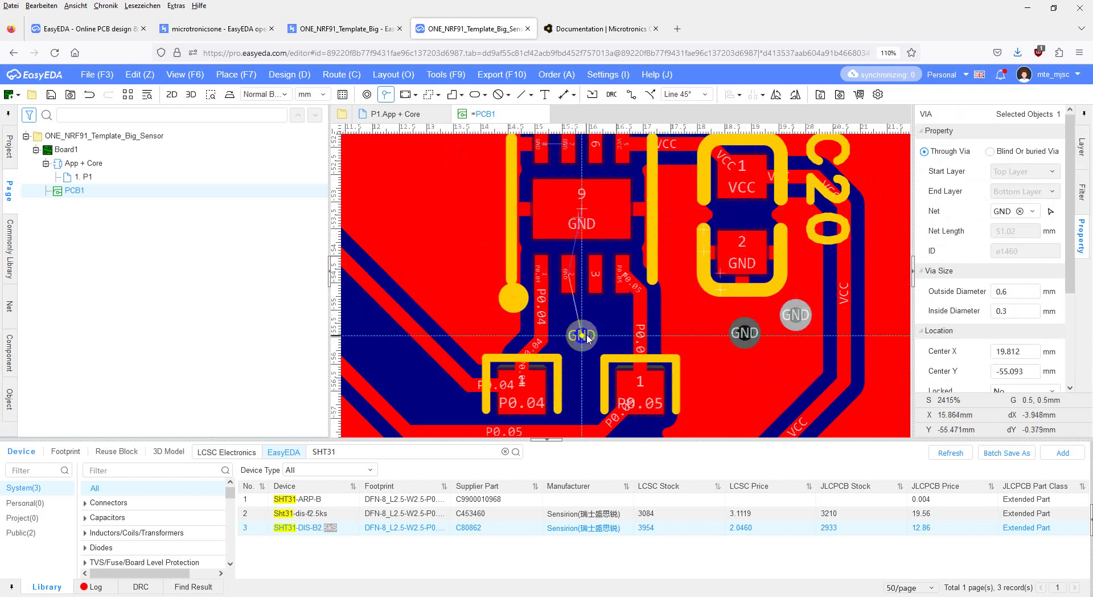
pyautogui.click(398, 373)
pyautogui.scroll(-3, 399, 373)
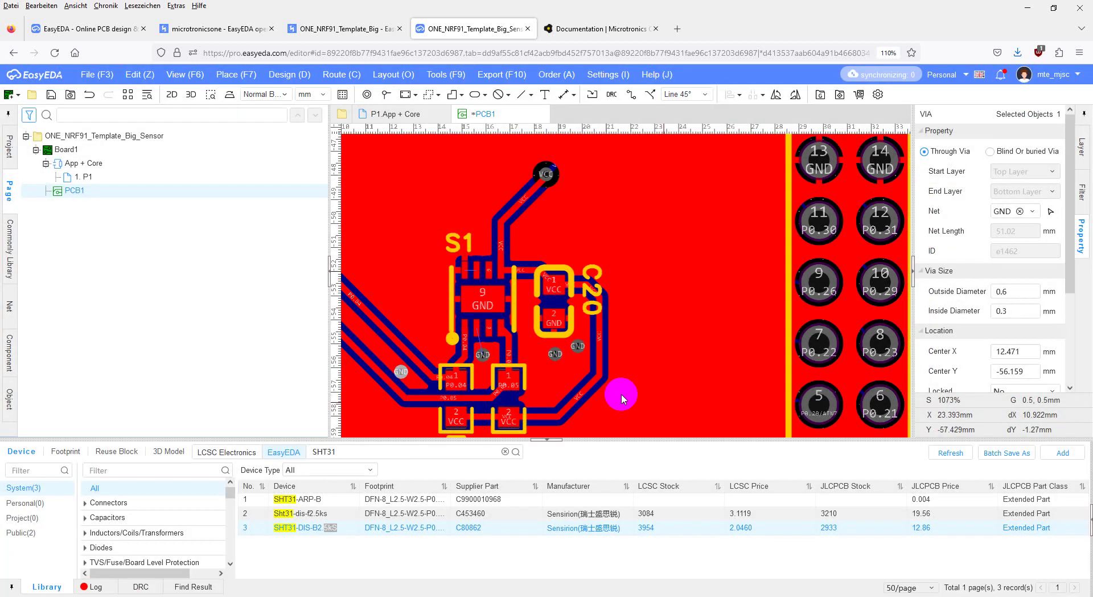
# - Route a top-layer GND track from S1's pin 2 to the GND via between S1 and the resistors
pyautogui.moveTo(601, 390); pyautogui.dragTo(700, 336, button='right')
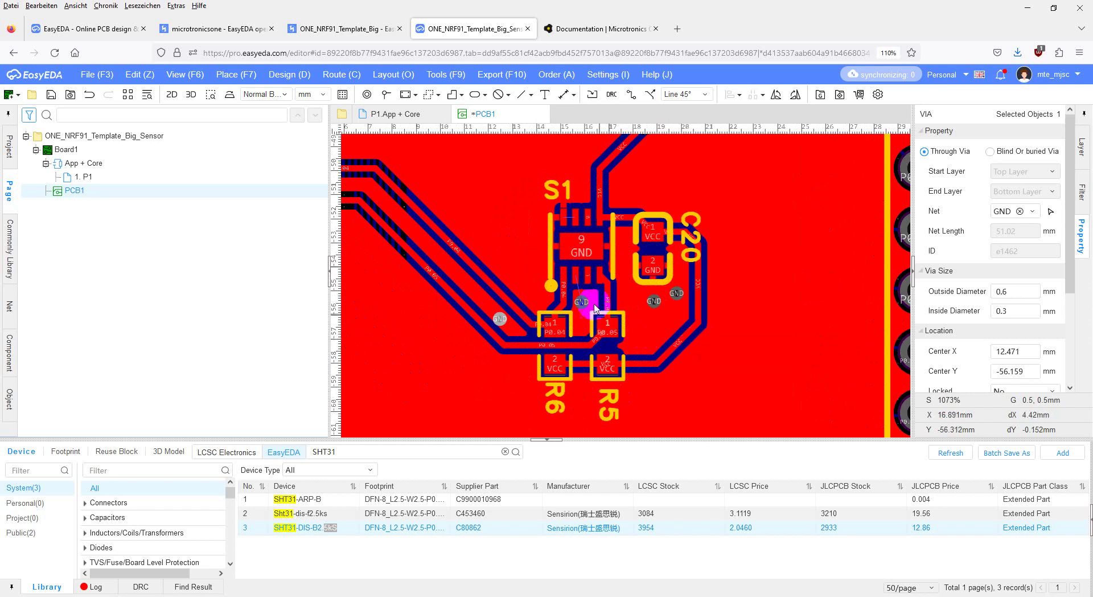
pyautogui.scroll(2, 586, 298)
pyautogui.scroll(2, 567, 249)
pyautogui.hotkey('alt', 'w')
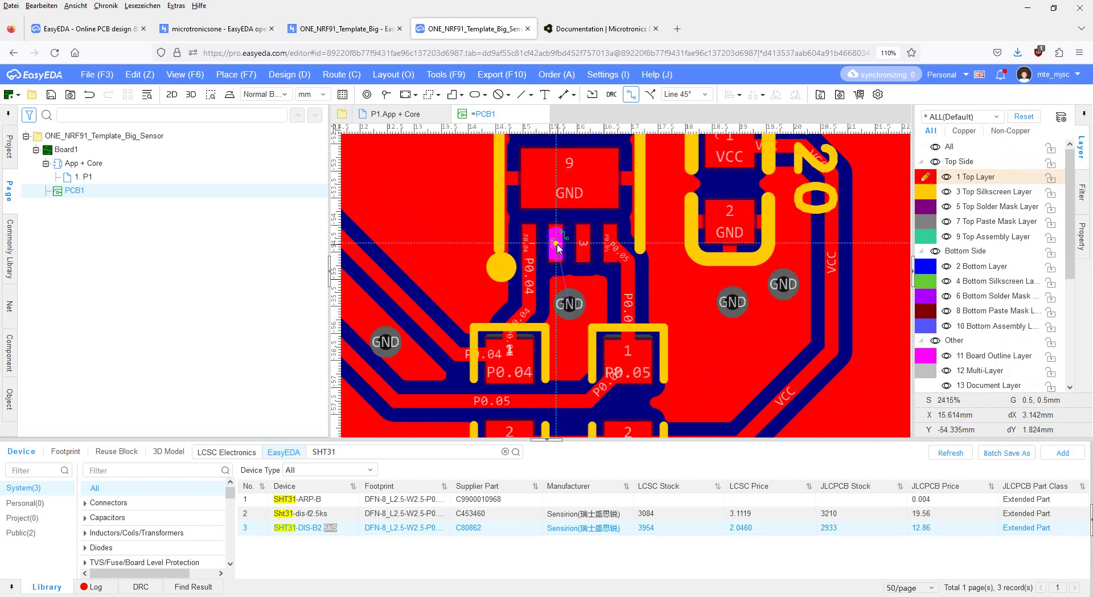
pyautogui.click(557, 245)
pyautogui.click(567, 296)
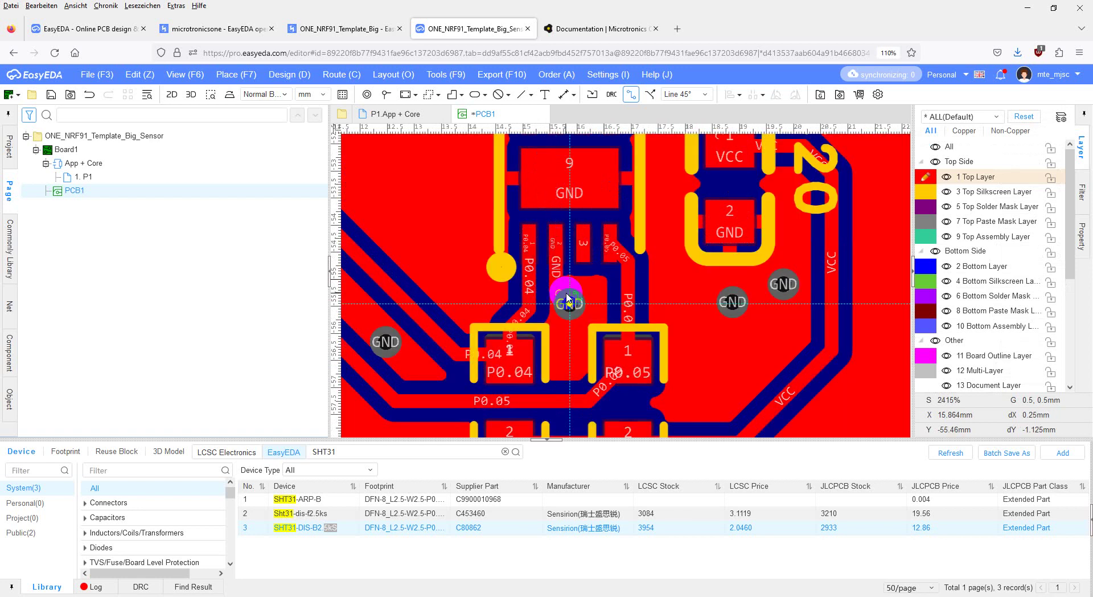
# - Route a short top-layer GND track from S1's pin 7 up into the surrounding copper region
pyautogui.moveTo(584, 239); pyautogui.dragTo(572, 386, button='right')
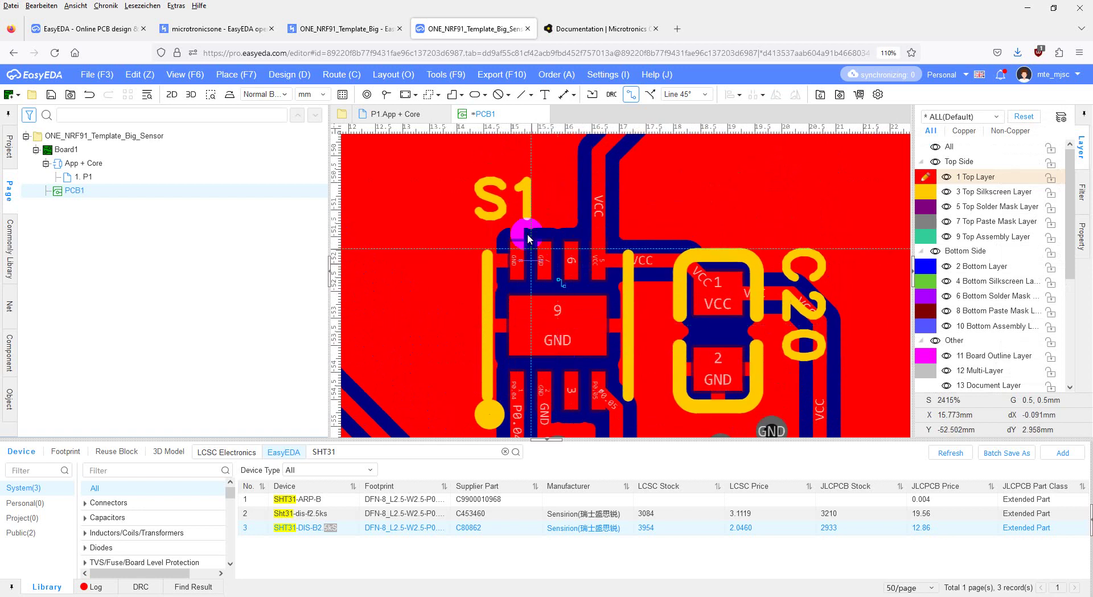
pyautogui.click(545, 265)
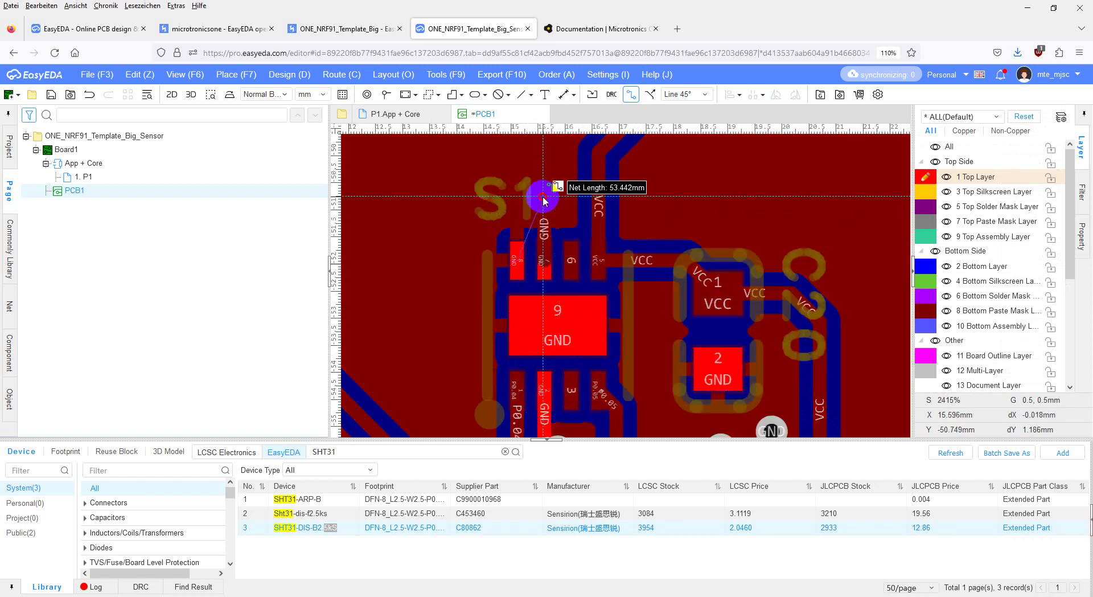
pyautogui.click(544, 196)
pyautogui.rightClick(544, 195)
# - Save the PCB and run a design rule check on it
pyautogui.scroll(-5, 555, 235)
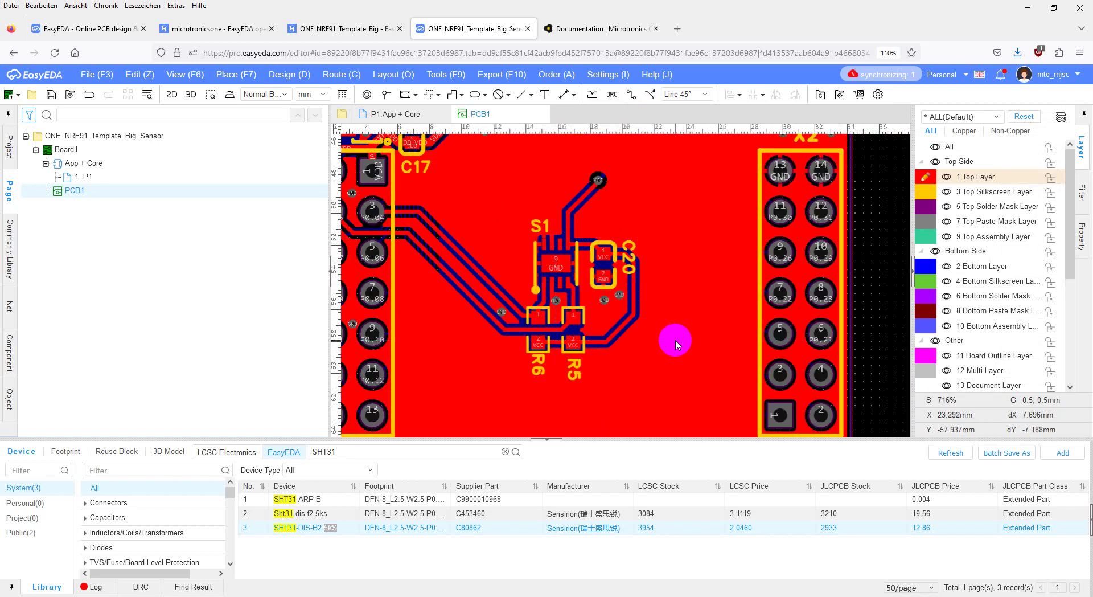
pyautogui.hotkey('ctrl', 's')
pyautogui.click(290, 75)
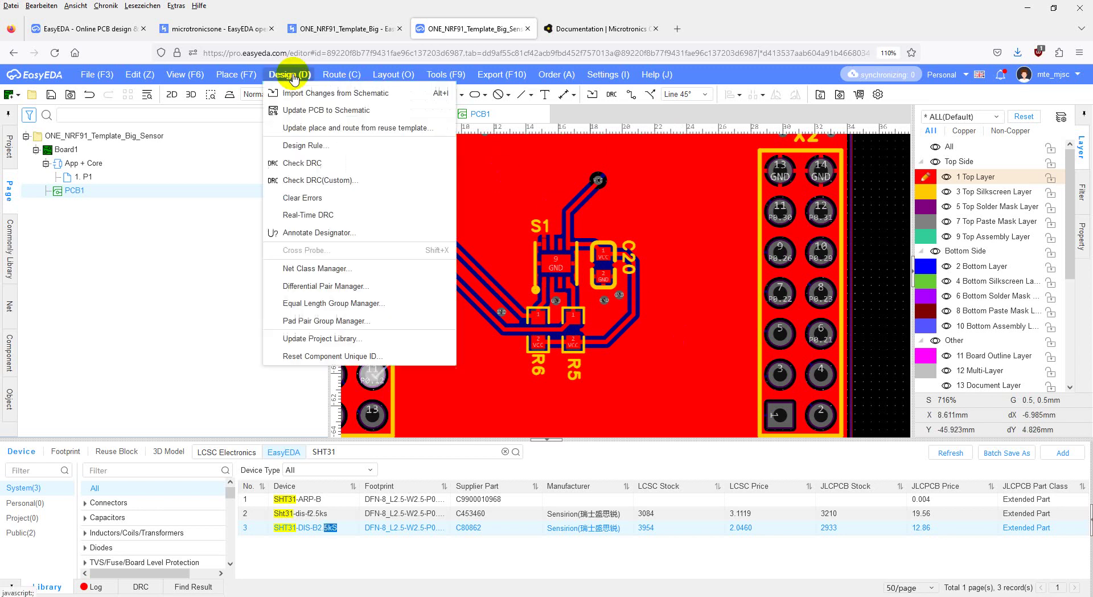
pyautogui.click(317, 165)
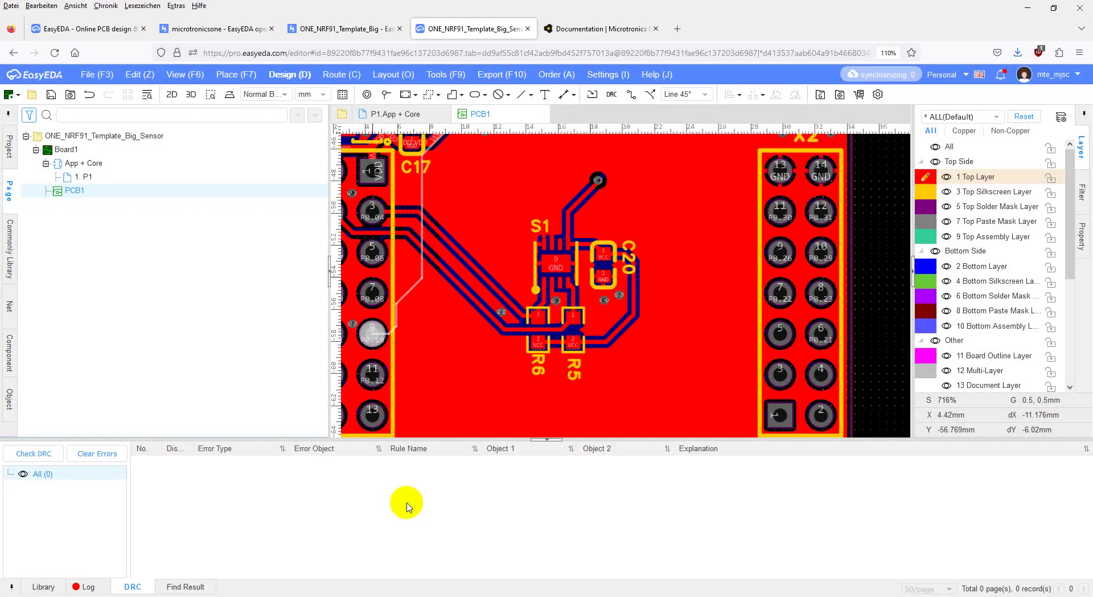
# - Examine the finished board in the 3D view and return to the PCB1 layout
pyautogui.rightClick(876, 361)
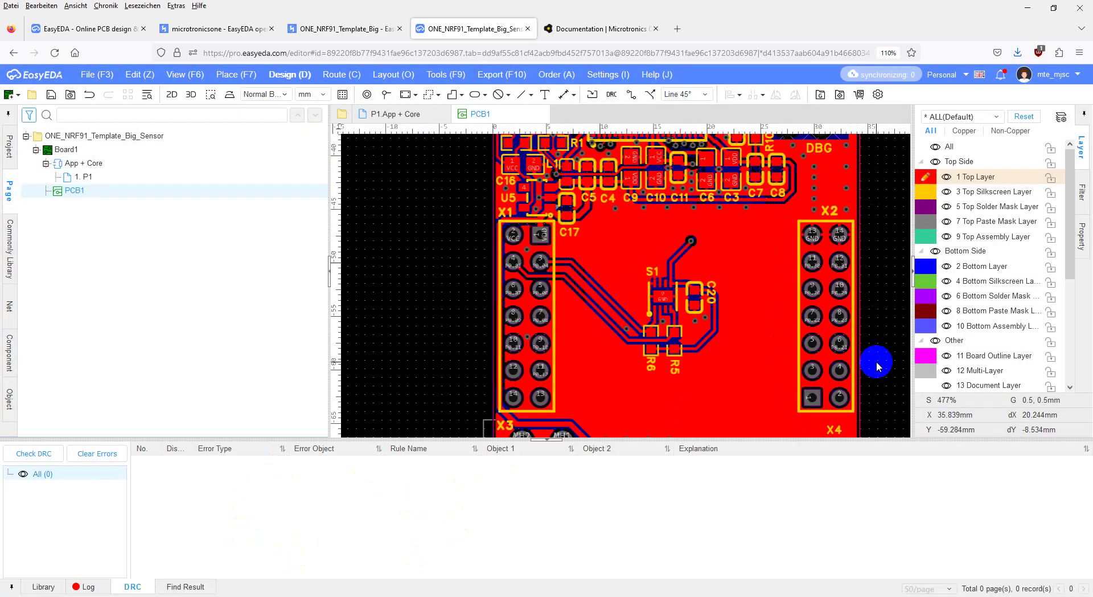
pyautogui.click(191, 94)
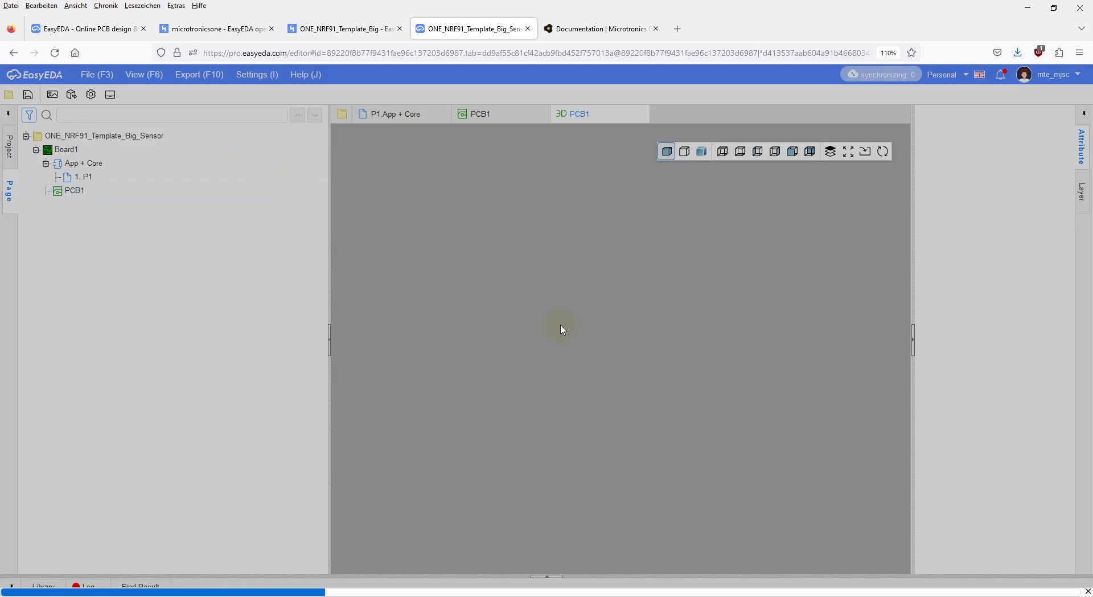
pyautogui.scroll(-3, 564, 327)
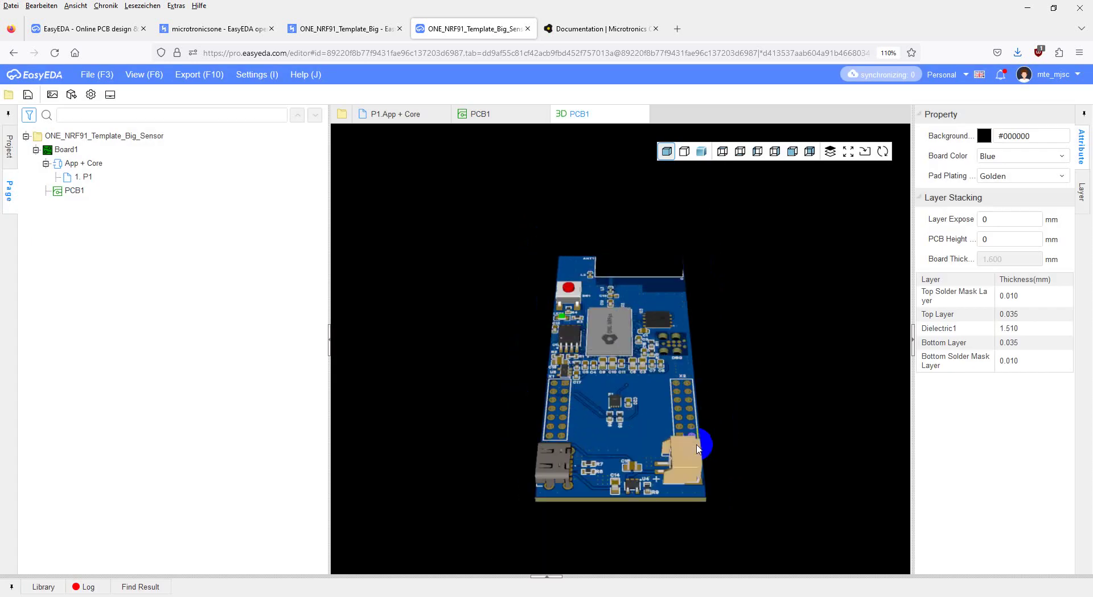
pyautogui.click(481, 114)
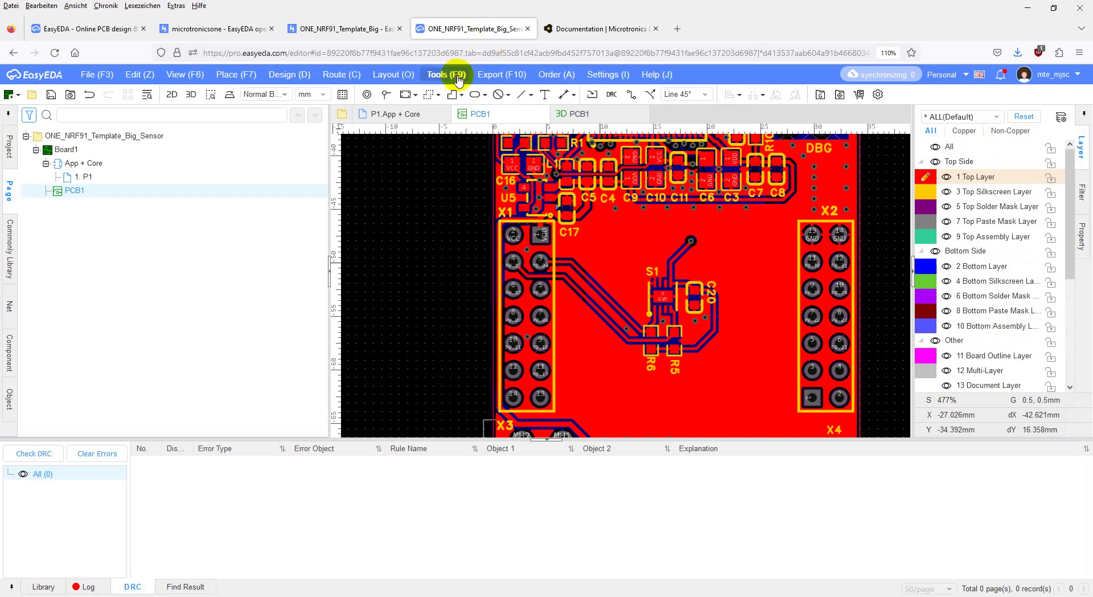
# - Try to order the PCB without another DRC check, and close the JLCPCB quote page
pyautogui.click(547, 75)
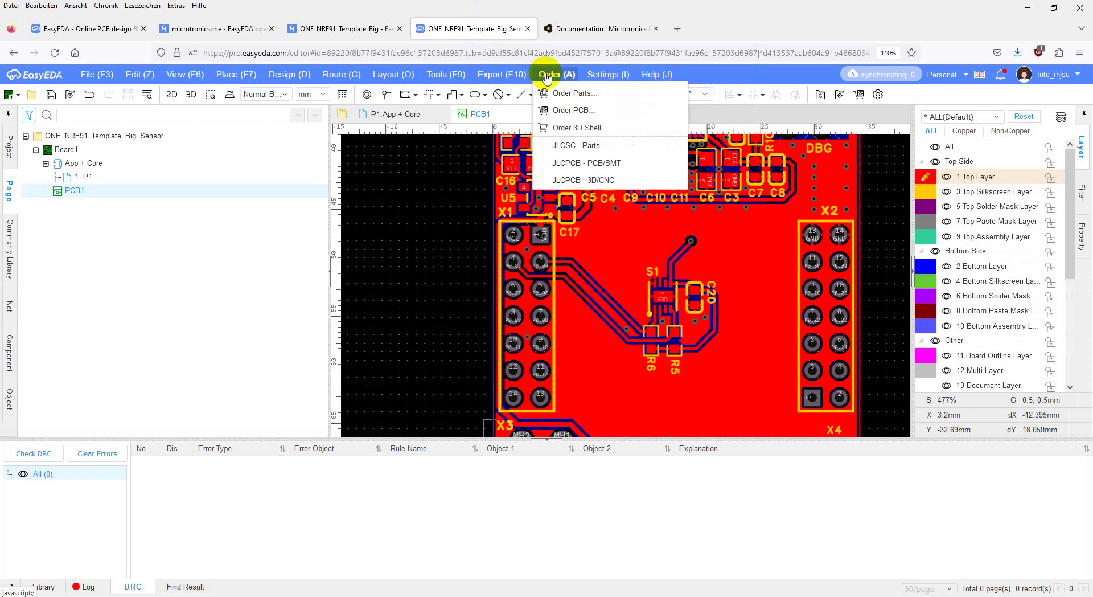
pyautogui.click(563, 110)
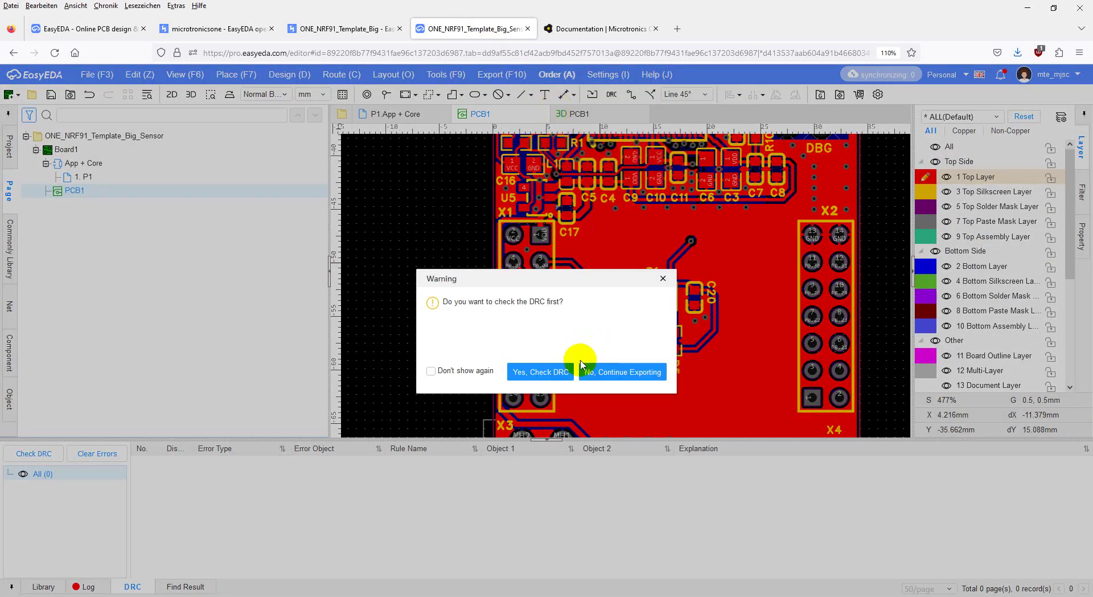
pyautogui.click(609, 372)
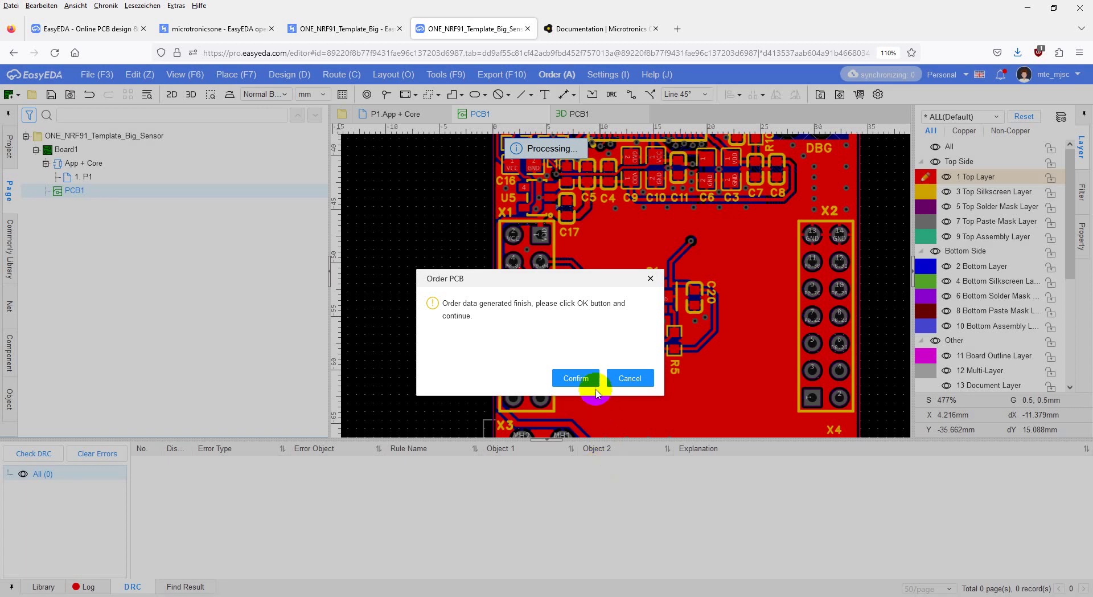
pyautogui.click(577, 378)
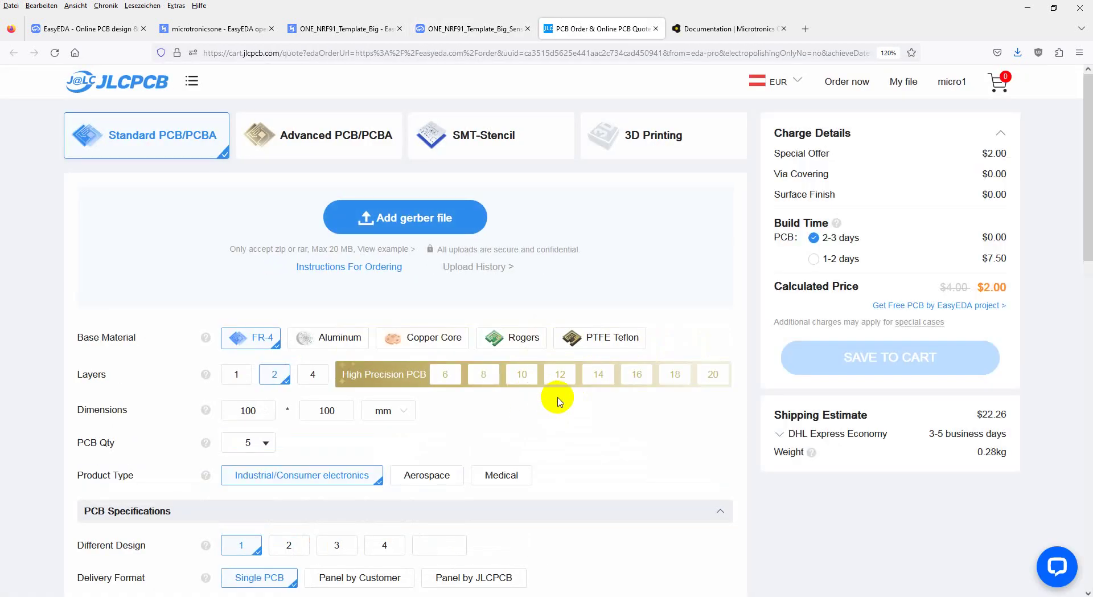
pyautogui.click(655, 29)
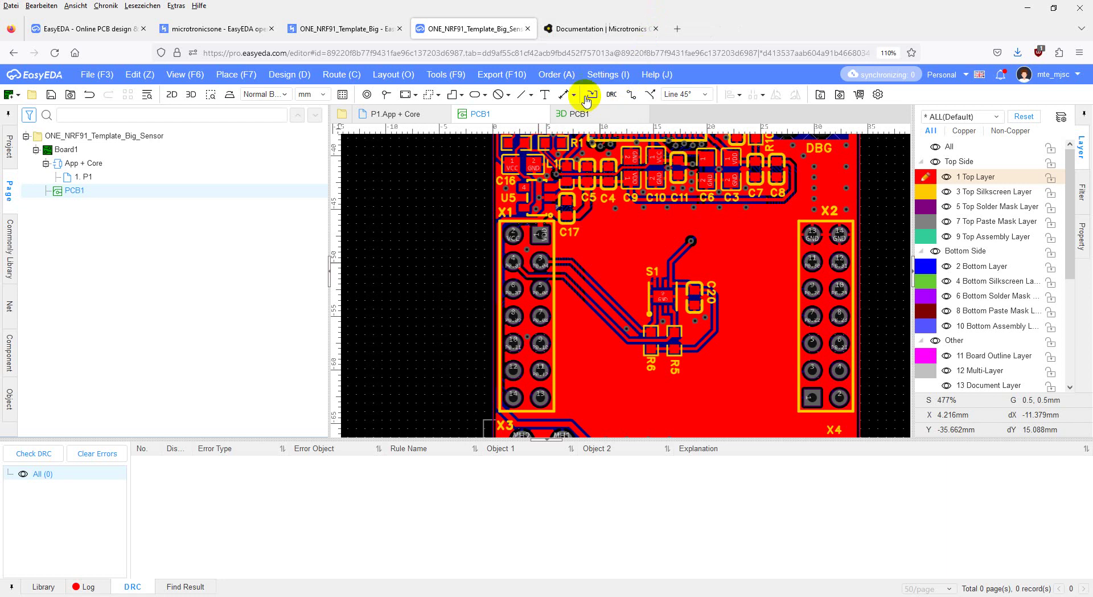
# - Generate the PCB order again without a DRC check and go to the PCB Assembly options on the JLCPCB quote page
pyautogui.click(556, 74)
pyautogui.click(584, 112)
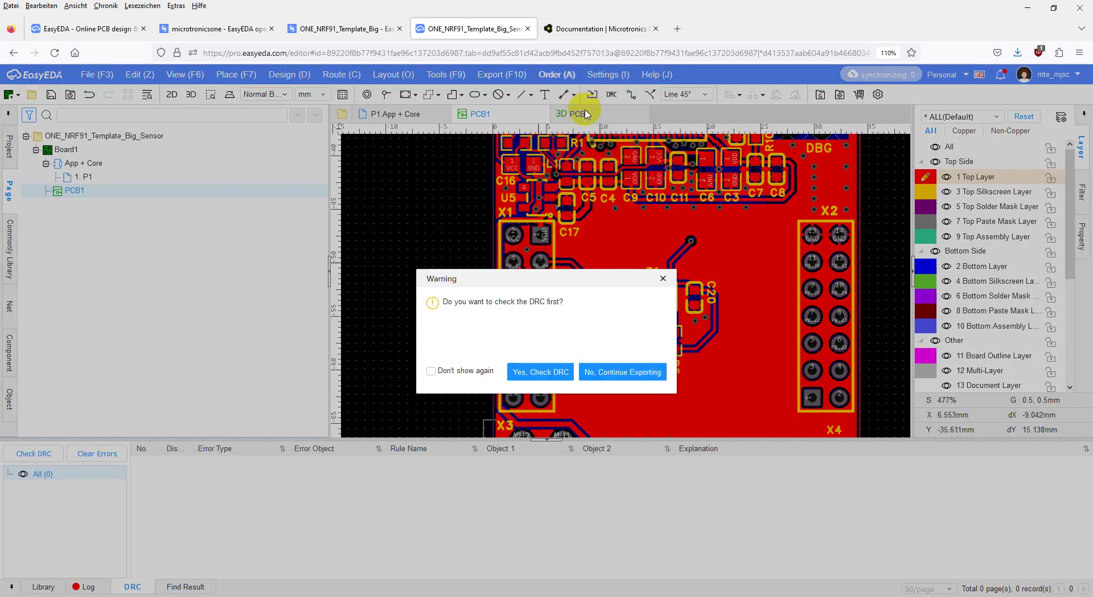
pyautogui.click(623, 371)
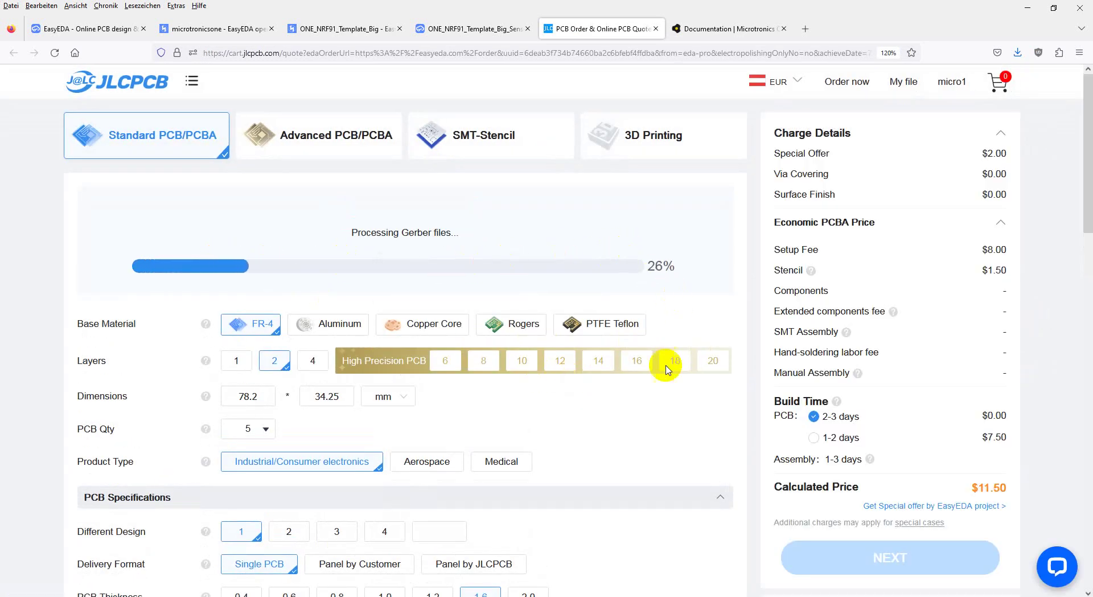
pyautogui.scroll(-15, 640, 434)
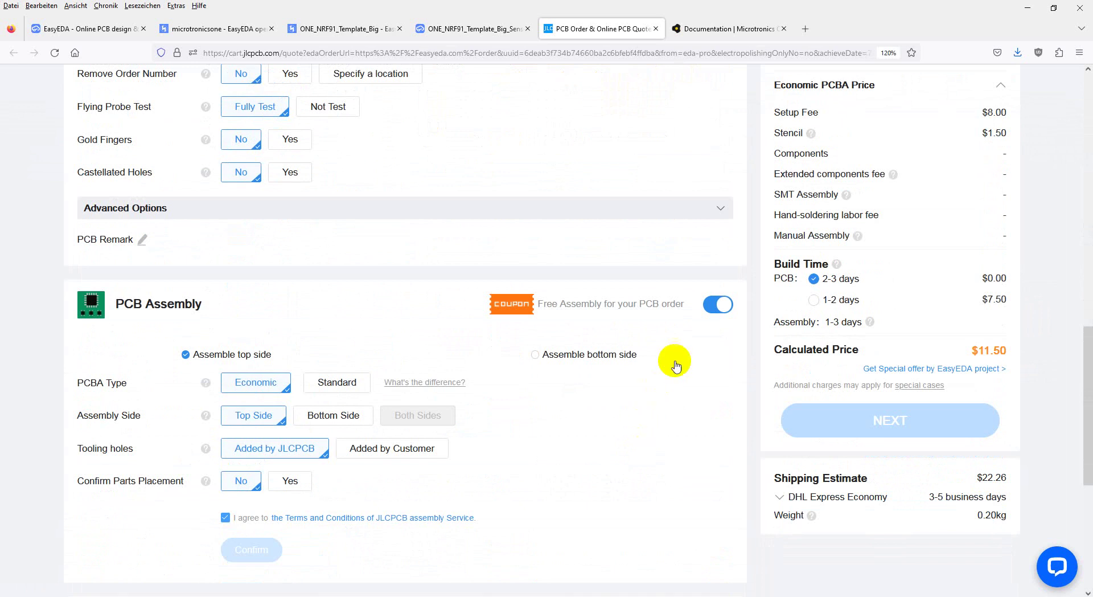
# - Turn off PCB Assembly for the order and add a stencil with the stencil side set to Top
pyautogui.click(718, 305)
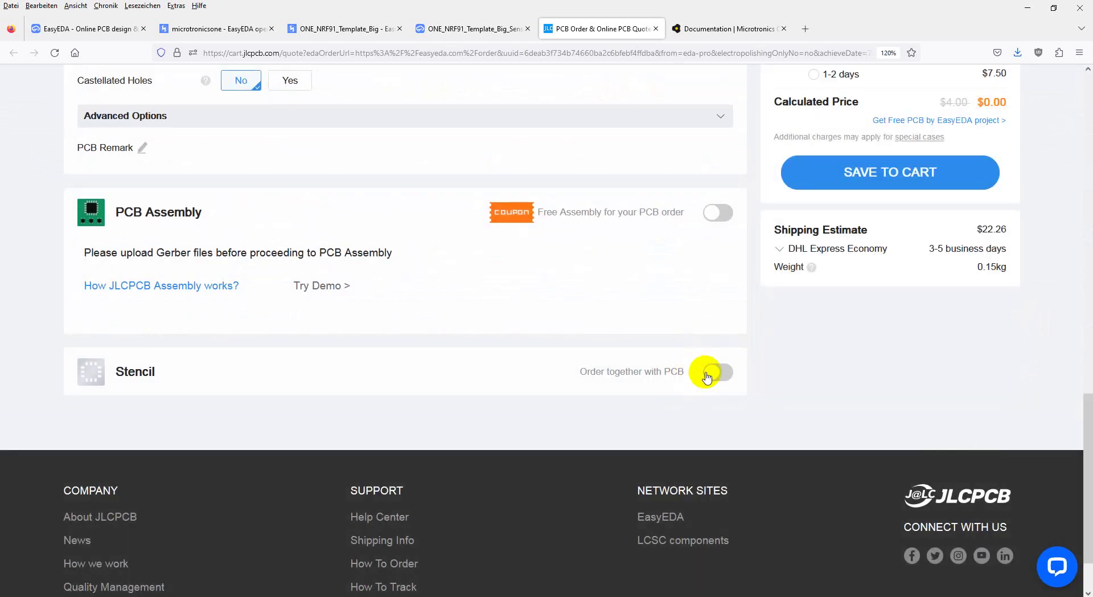
pyautogui.click(717, 372)
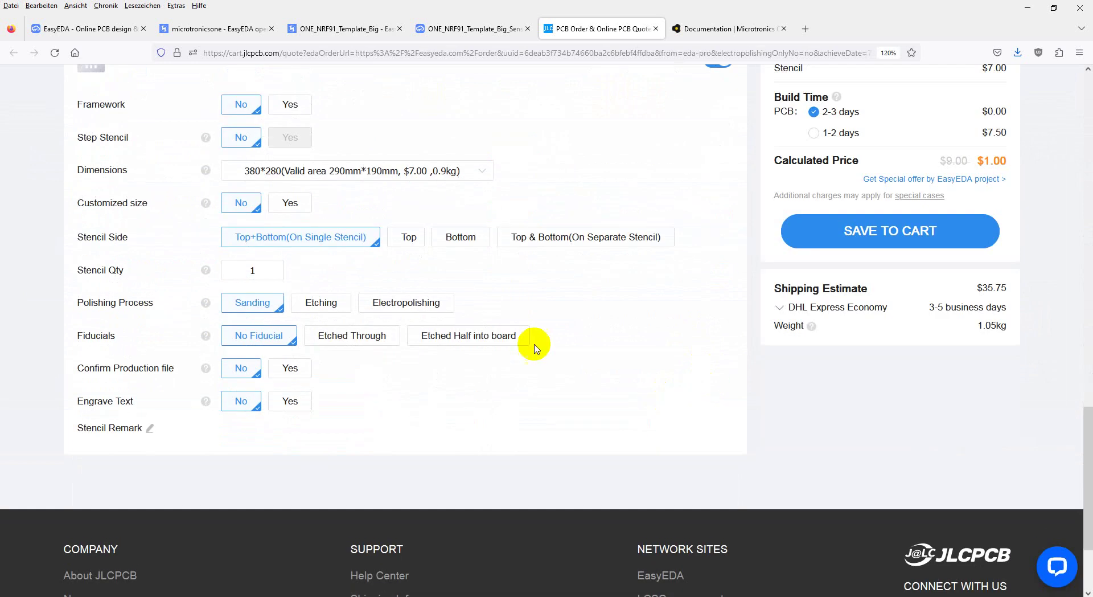
pyautogui.click(414, 240)
pyautogui.scroll(6, 556, 330)
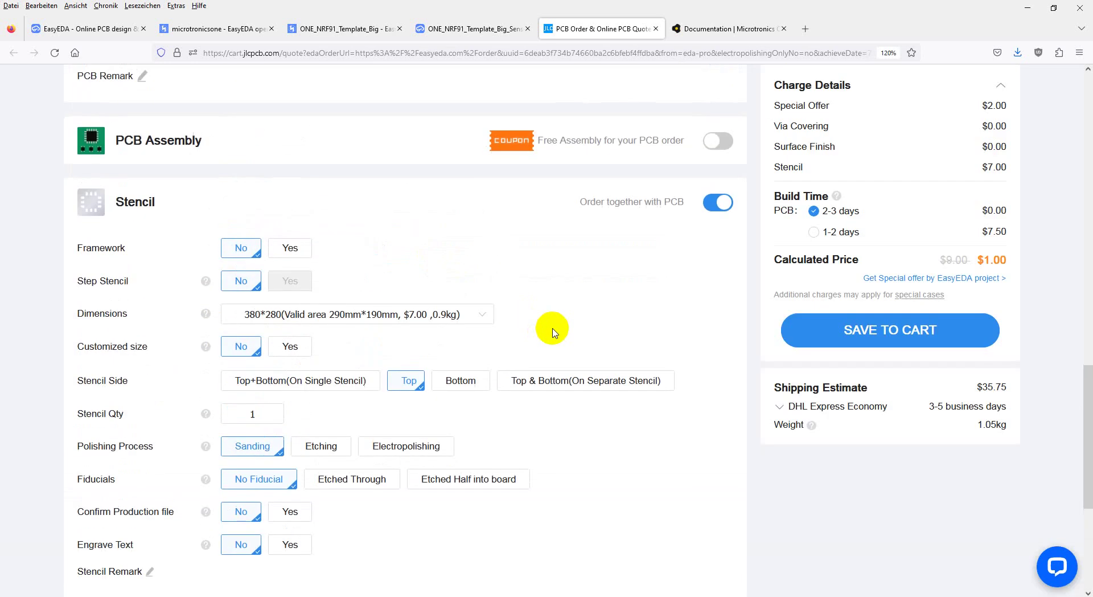
pyautogui.scroll(8, 759, 447)
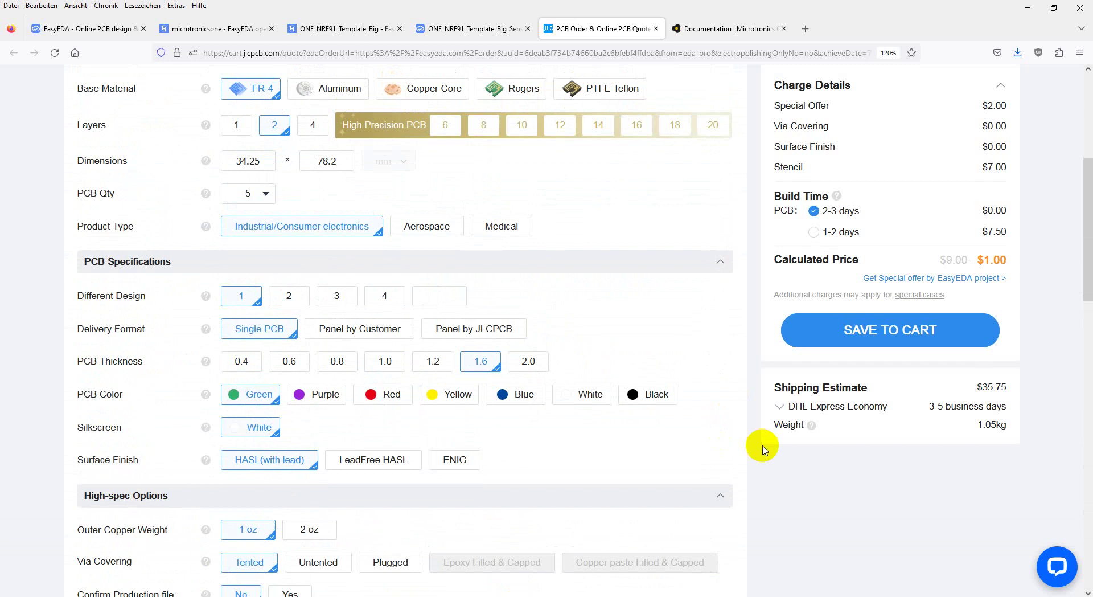
# - Download the Microtronics BOM template from the documentation as Microtronics_EasyEDA_Template.json into Downloads, replacing the existing file
pyautogui.click(735, 28)
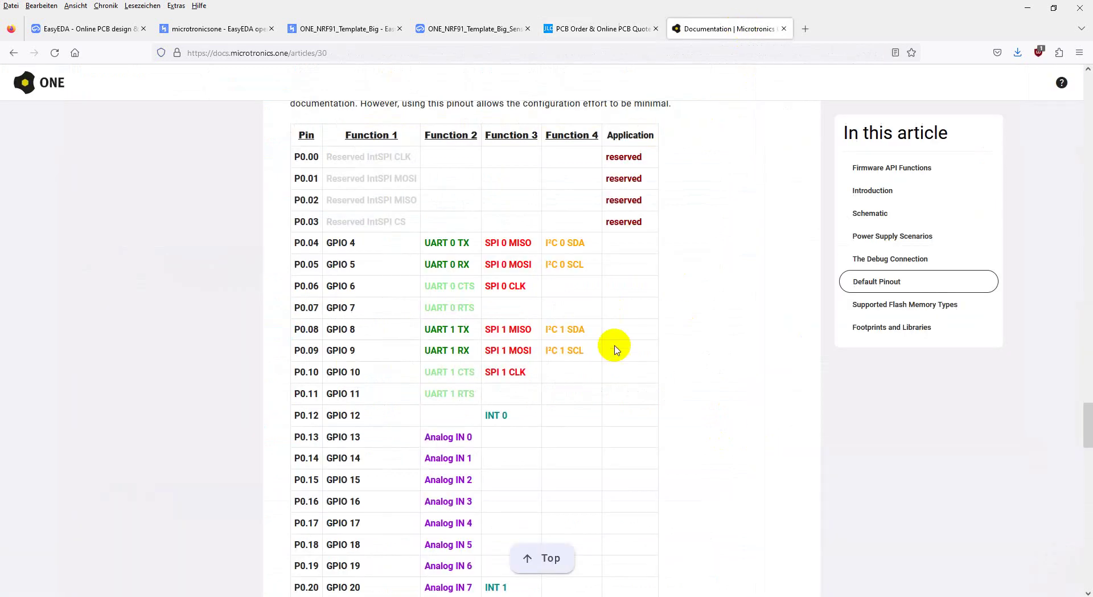
pyautogui.scroll(-4, 621, 370)
pyautogui.scroll(-20, 629, 393)
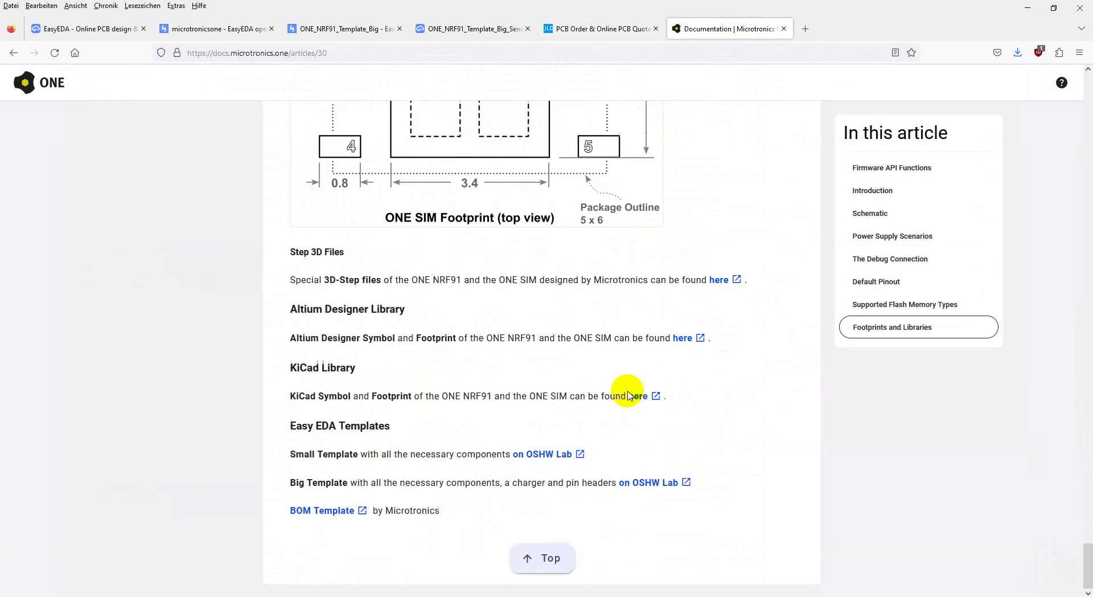
pyautogui.click(330, 510)
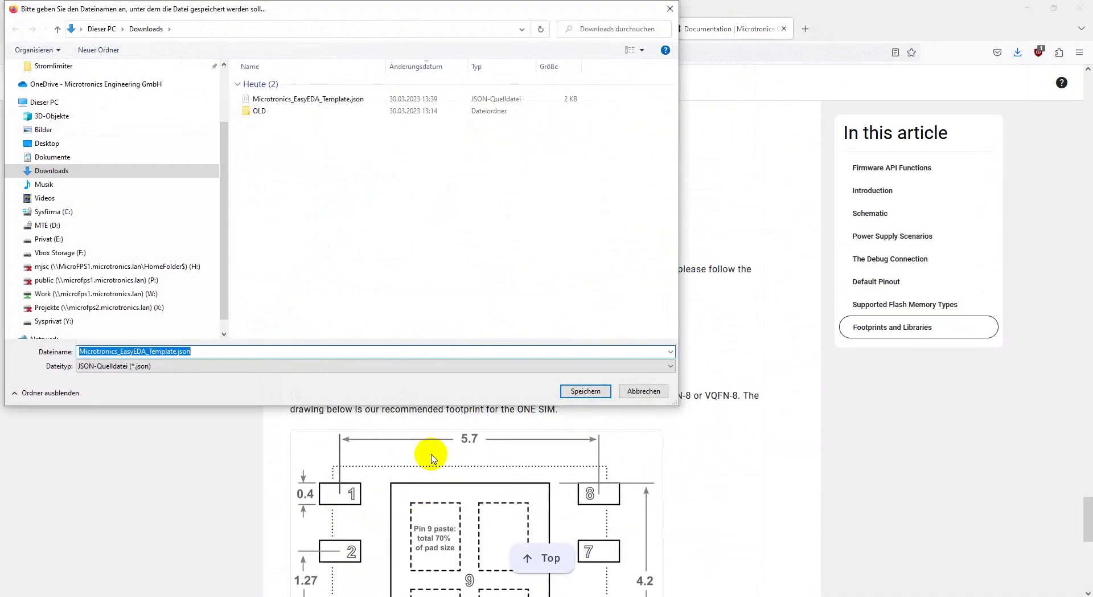
pyautogui.click(585, 391)
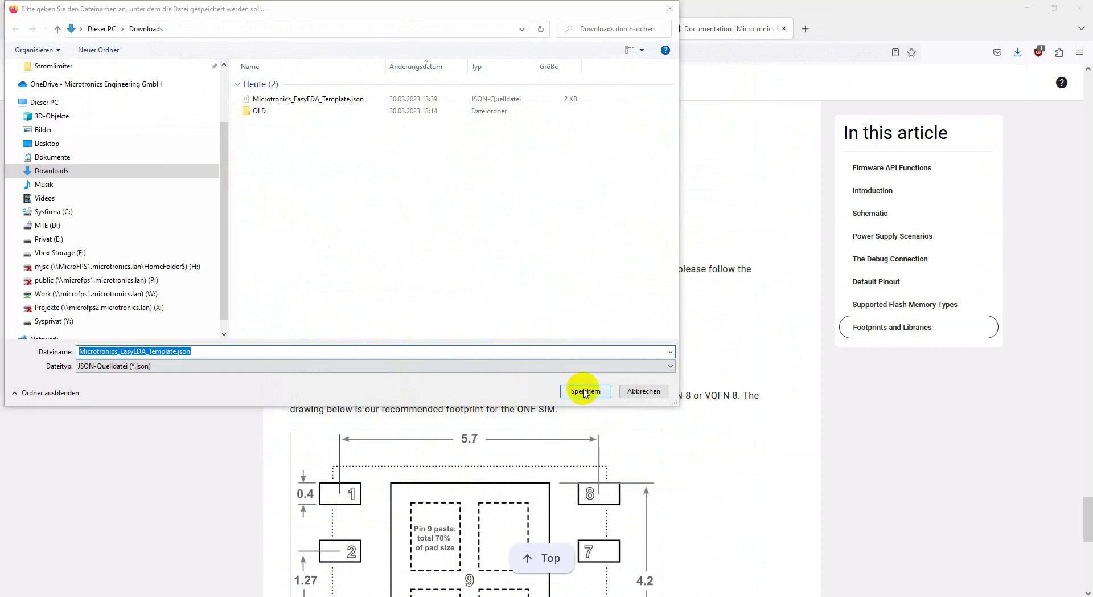
pyautogui.click(583, 305)
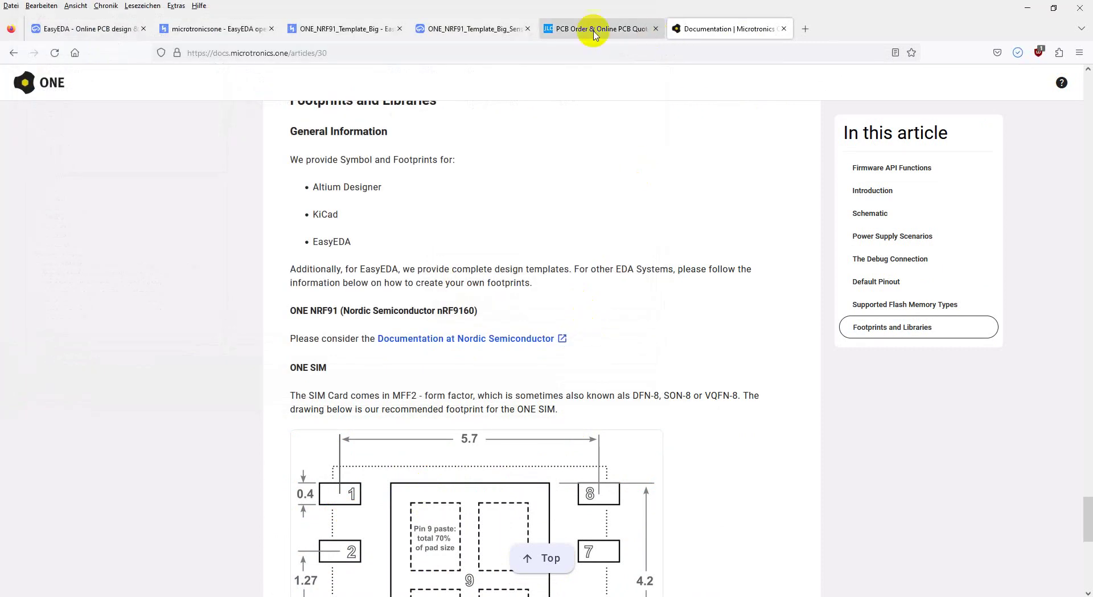
# - Open the bill of materials export for PCB1 in EasyEDA and import the configuration from Microtronics_EasyEDA_Template.json
pyautogui.click(509, 35)
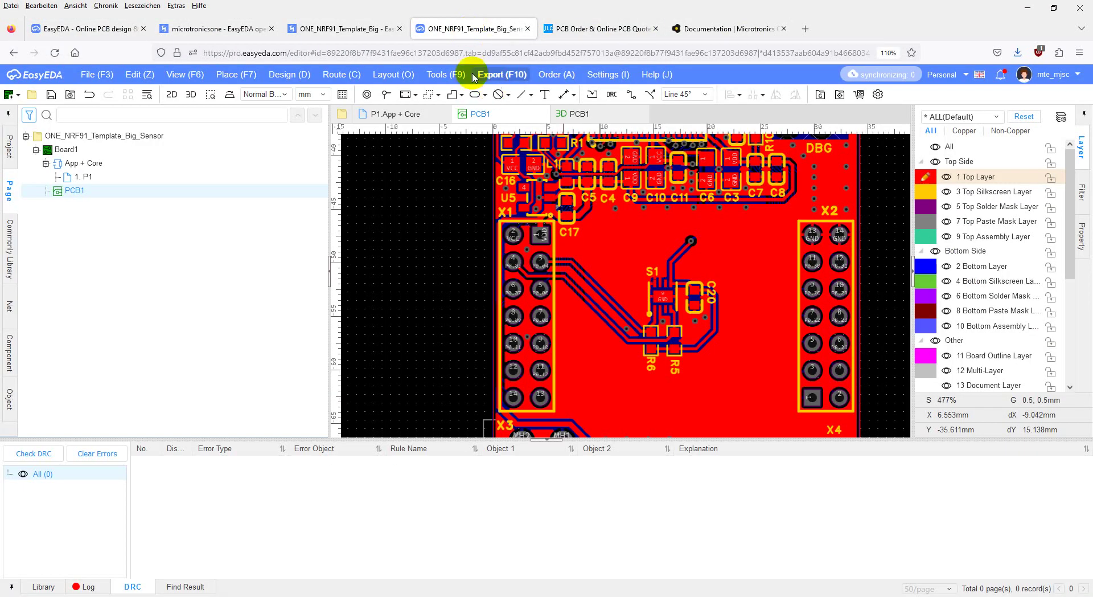
pyautogui.click(498, 80)
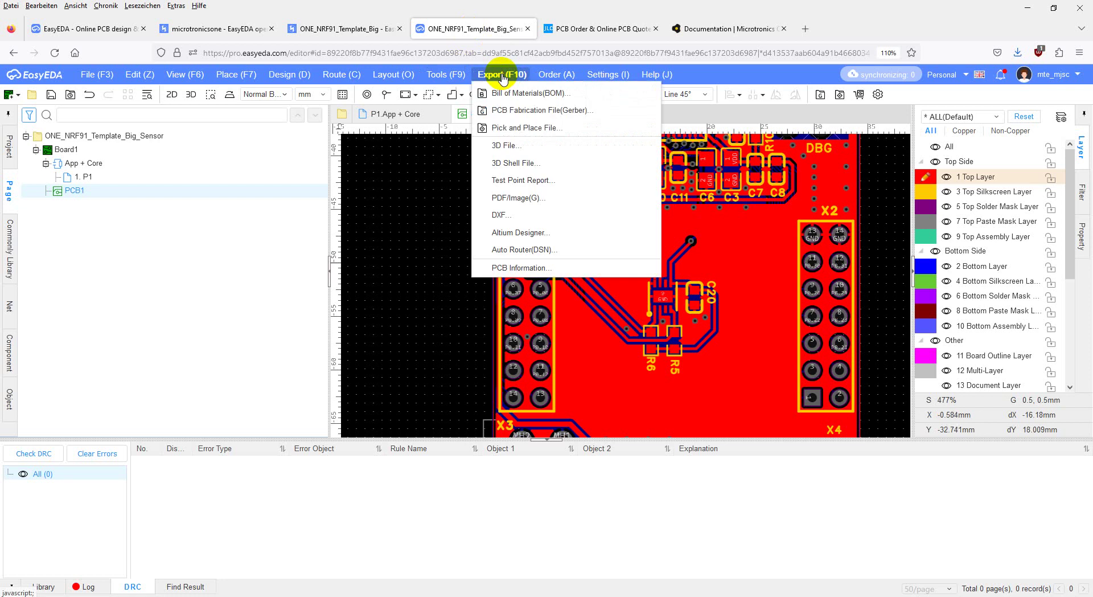
pyautogui.click(538, 96)
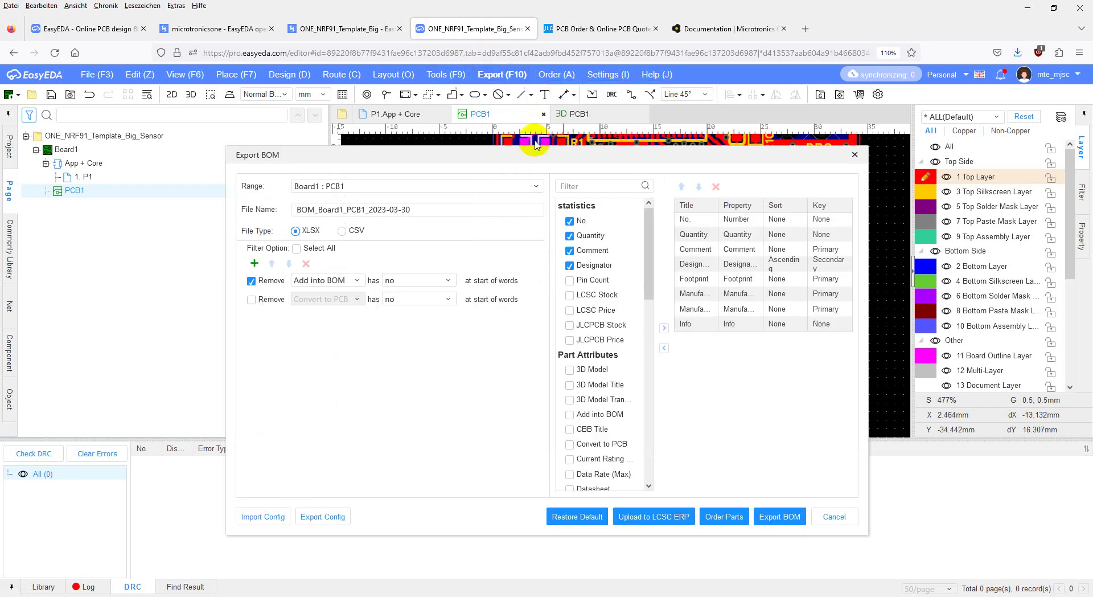
pyautogui.click(280, 521)
pyautogui.click(228, 99)
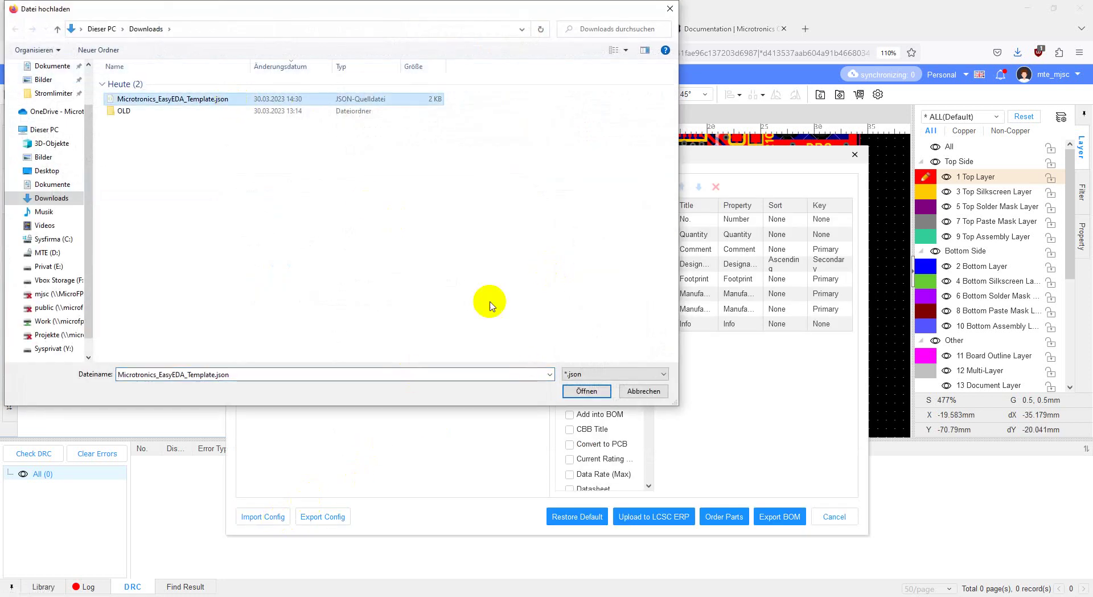
pyautogui.click(574, 391)
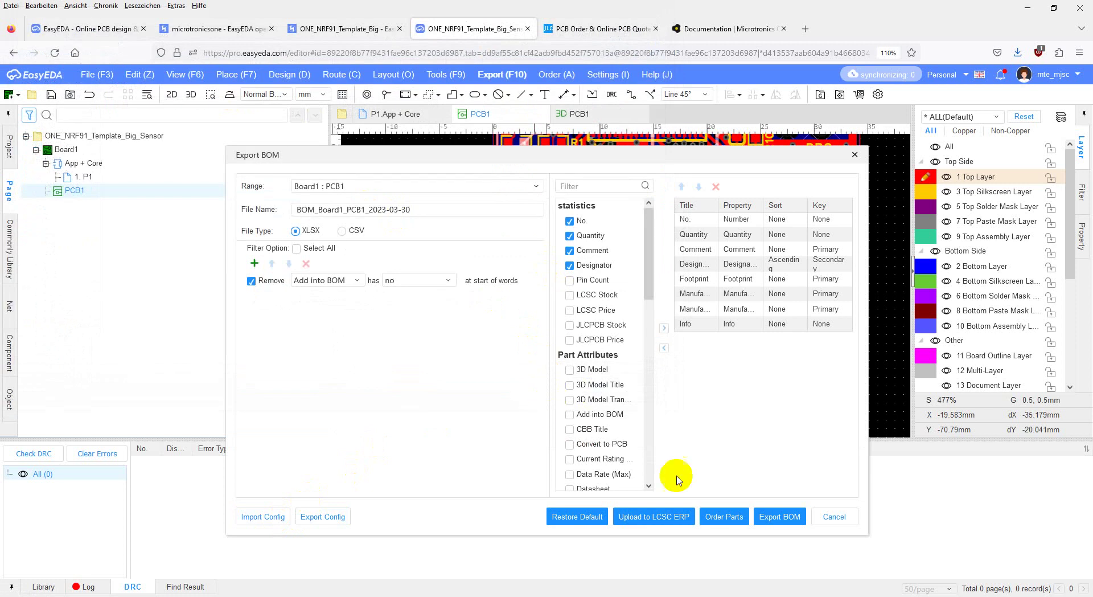
# - Export the BOM as BOM_Board1_PCB1_2023-03-30.xlsx into Downloads, overwriting the existing file
pyautogui.click(780, 518)
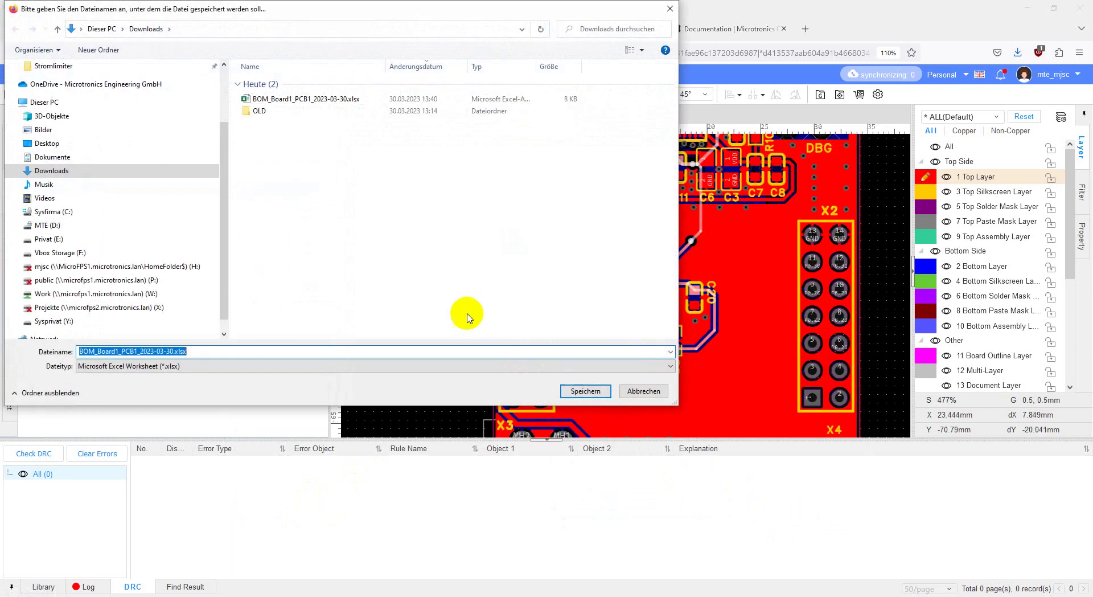
pyautogui.click(577, 392)
pyautogui.click(587, 304)
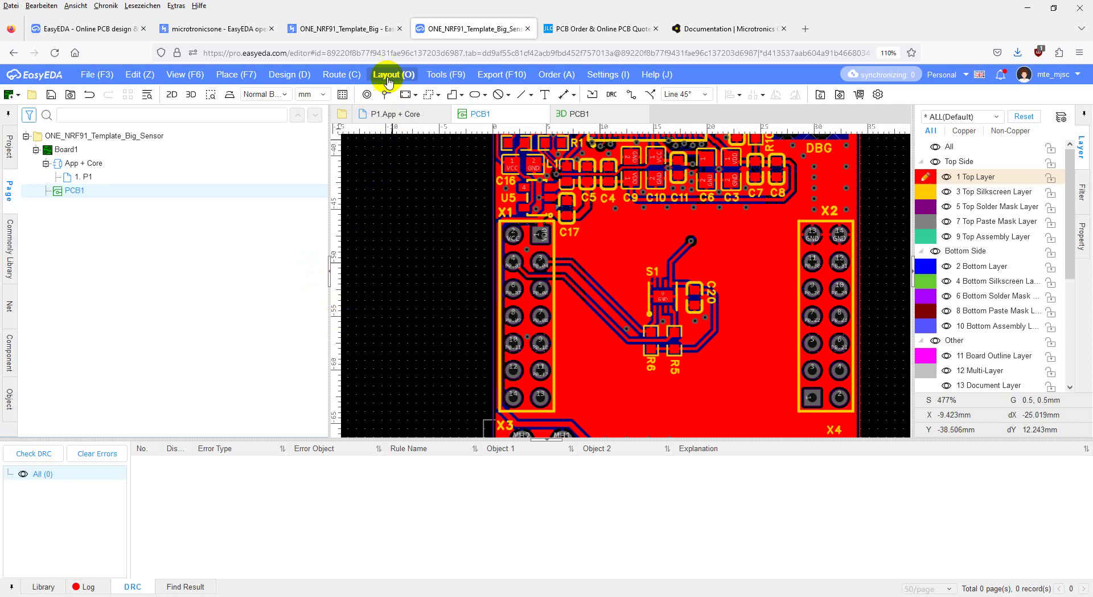
# - Open the Soldering Assistance Tool for PCB1 to view component placement by designator
pyautogui.click(446, 75)
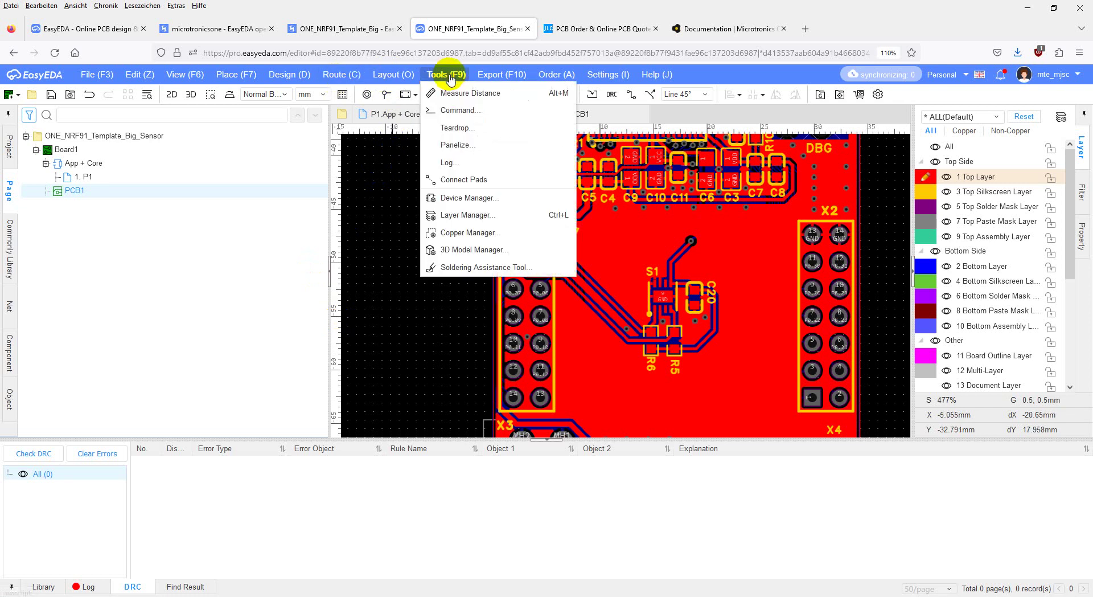
pyautogui.click(476, 267)
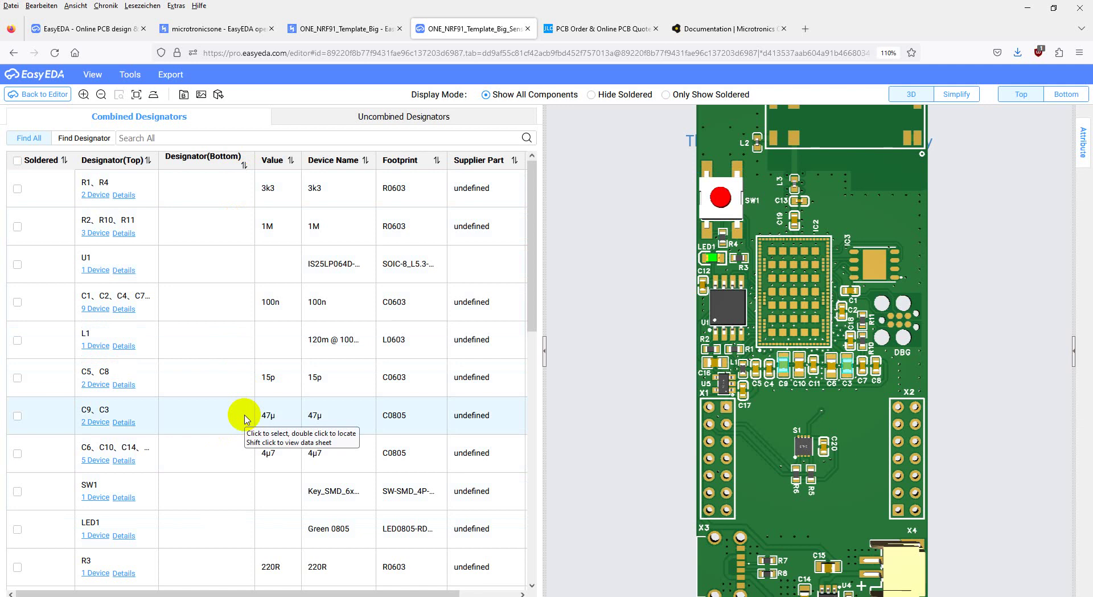
# - Switch to the Microtronics ONE documentation and go to its start page at docs.microtronics.one
pyautogui.click(740, 27)
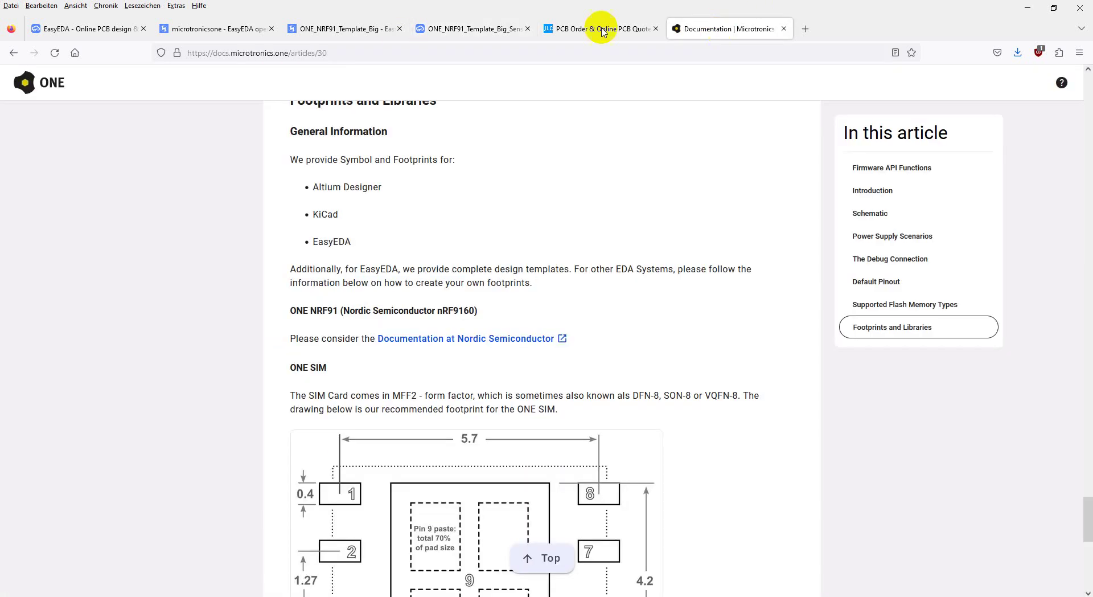
pyautogui.click(340, 52)
pyautogui.write('docs')
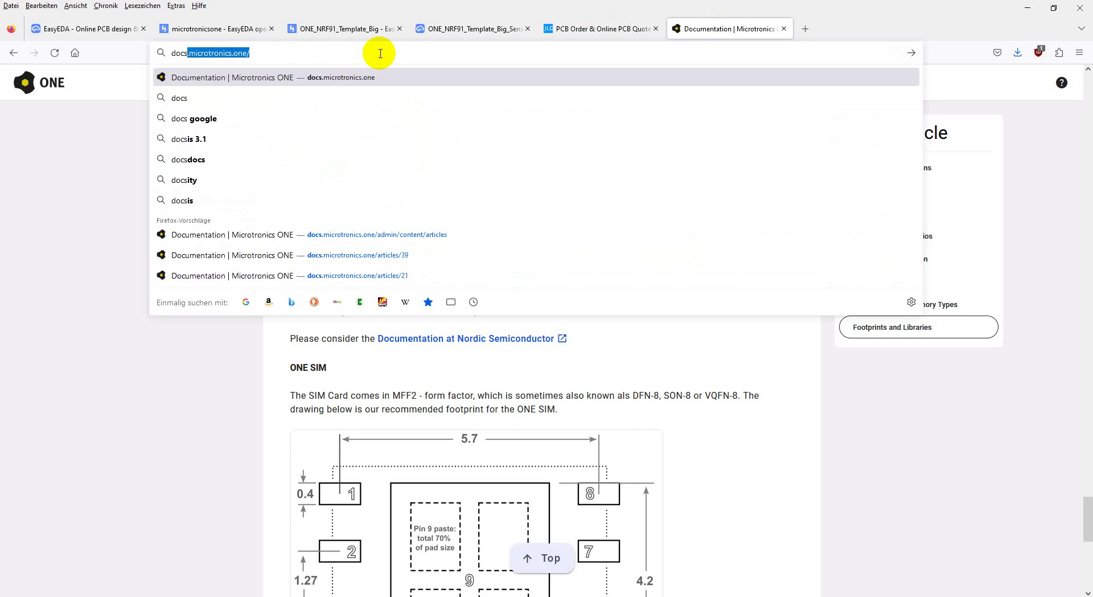
pyautogui.press('Return')
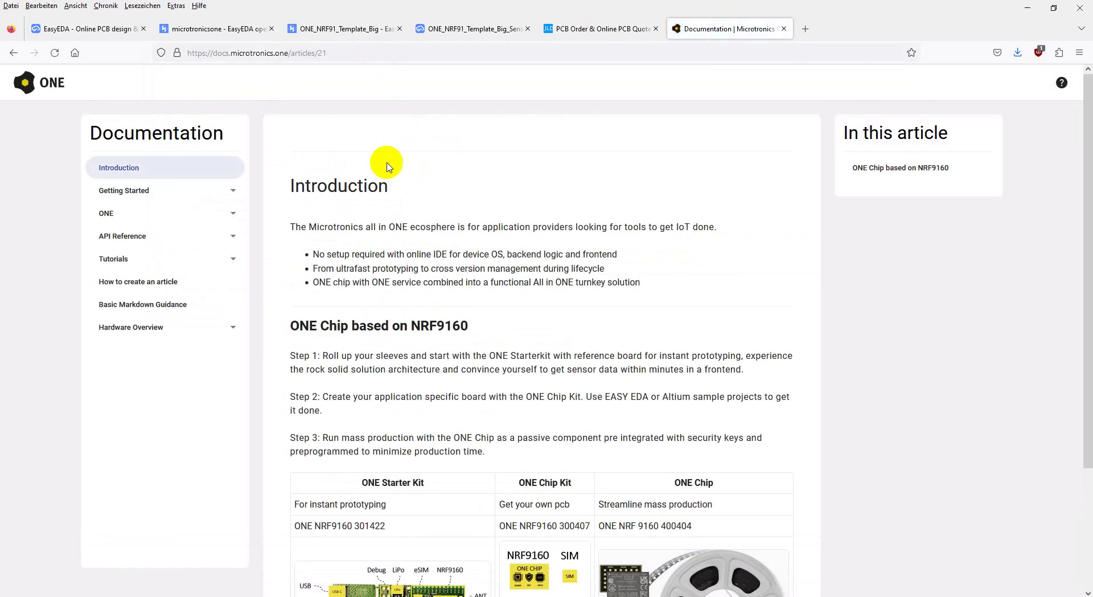